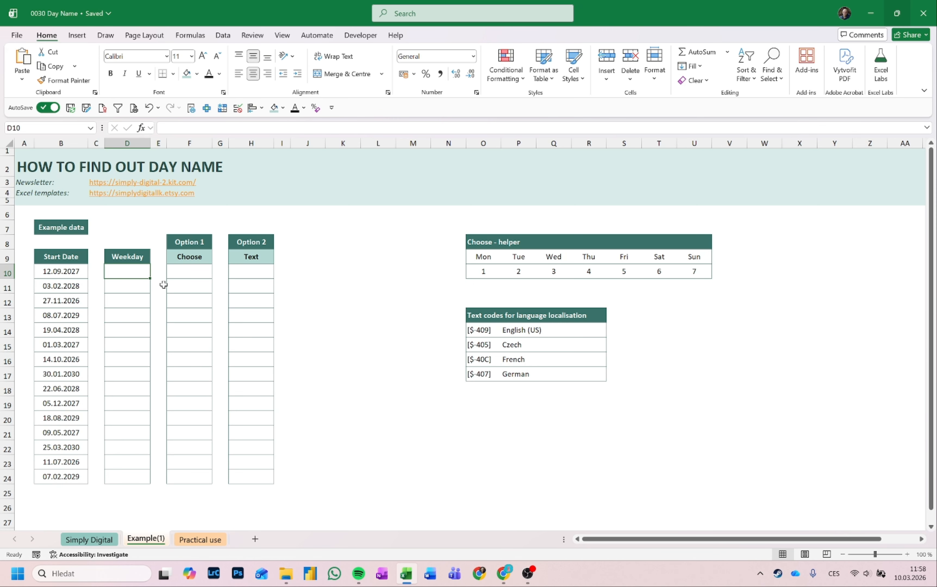
Enter a WEEKDAY formula in D10 for the date in B10, using return type 2 (Monday to Sunday).
type("=we")
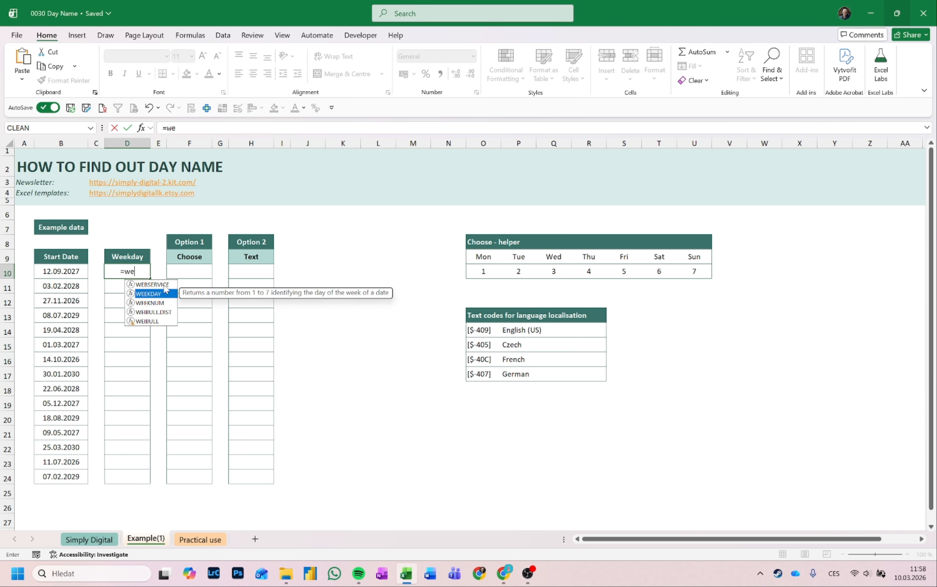
double_click(166, 292)
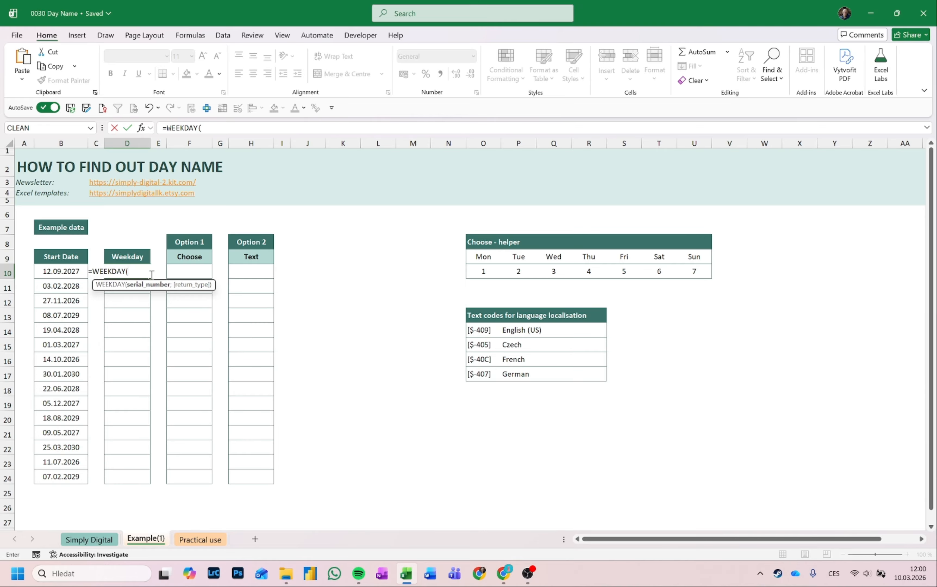
left_click(67, 271)
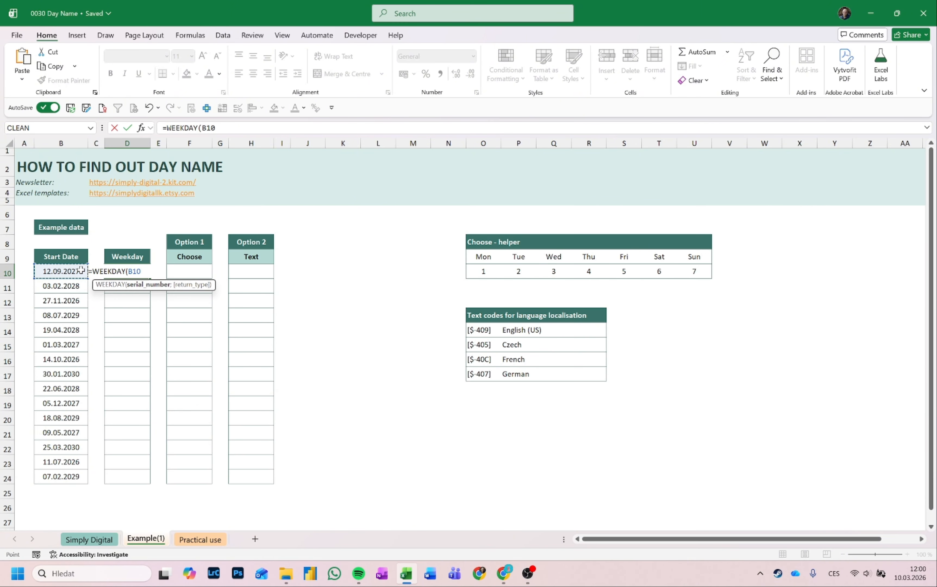
type(";")
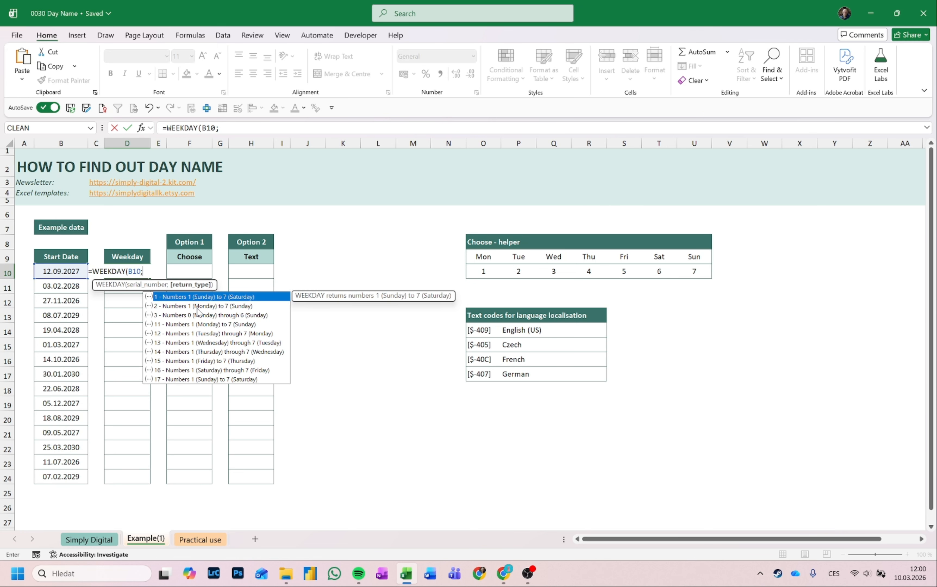
left_click(176, 307)
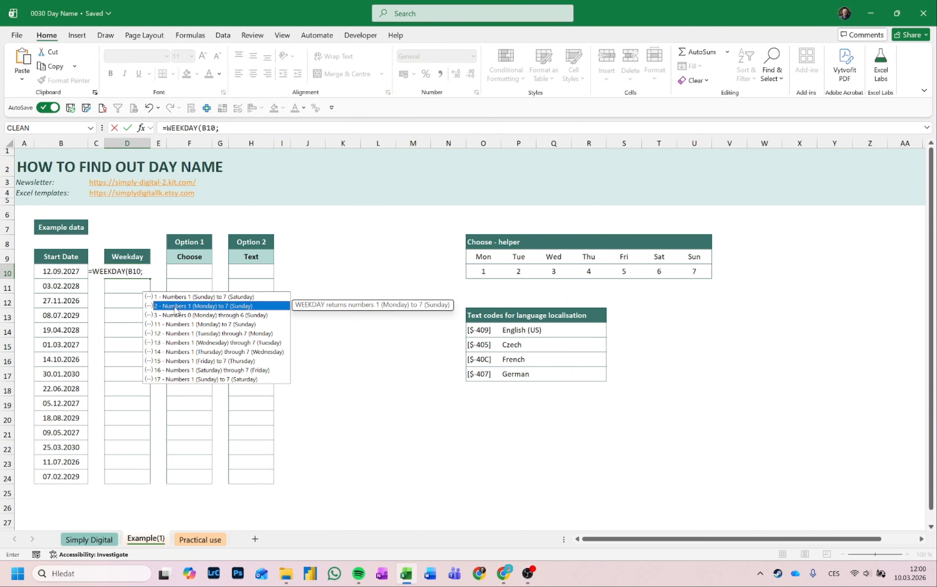
double_click(176, 307)
type(")")
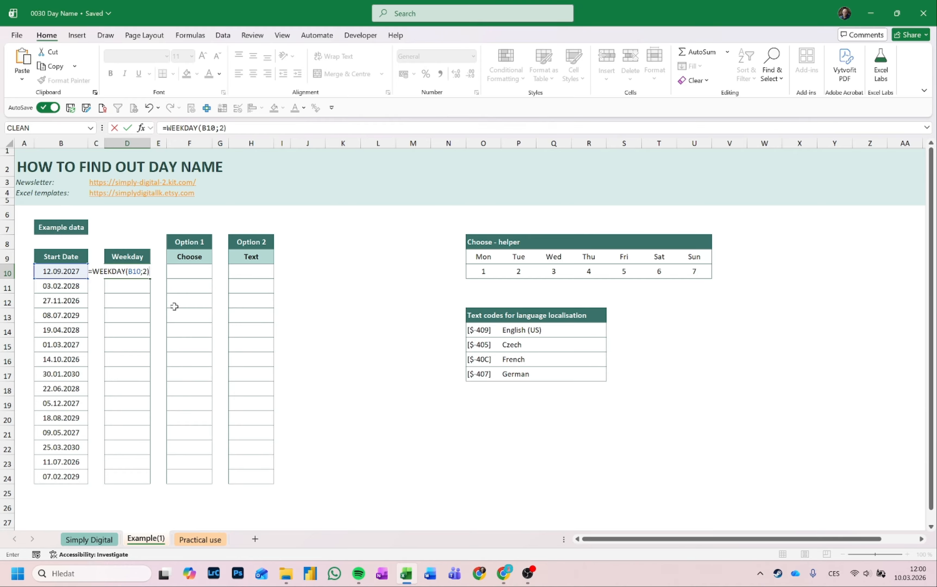
key("Return")
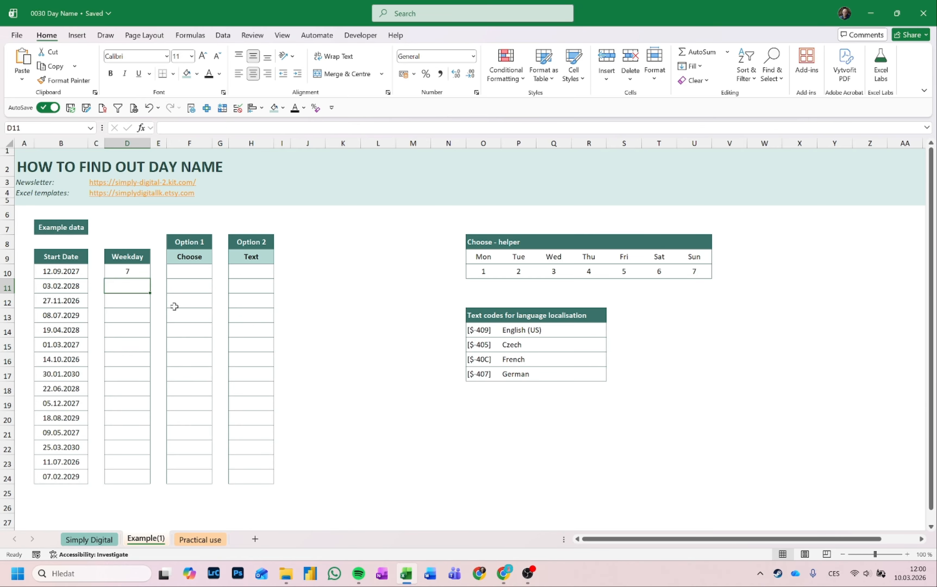
Fill the WEEKDAY formula from D10 down to D24 and undo the fill.
left_click(140, 274)
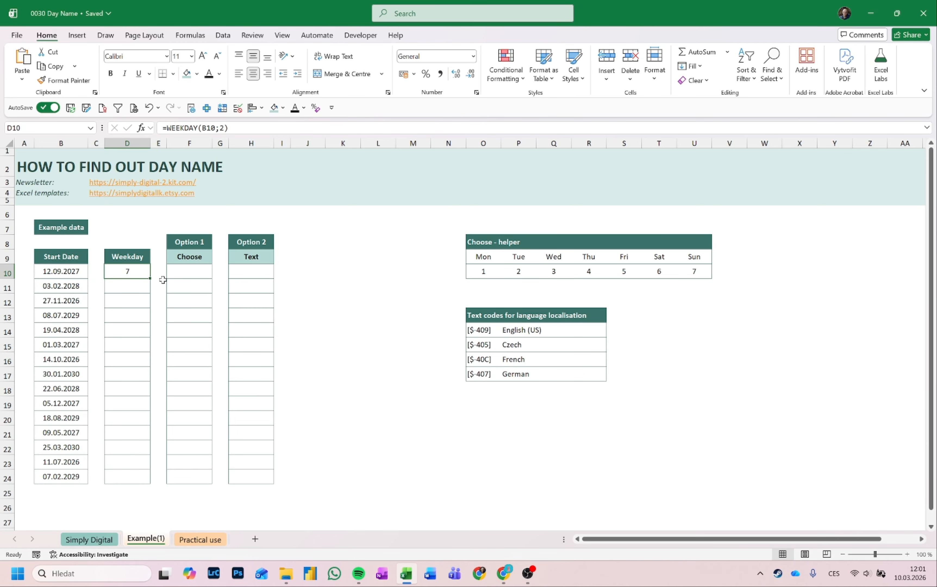
left_click_drag(149, 280, 149, 482)
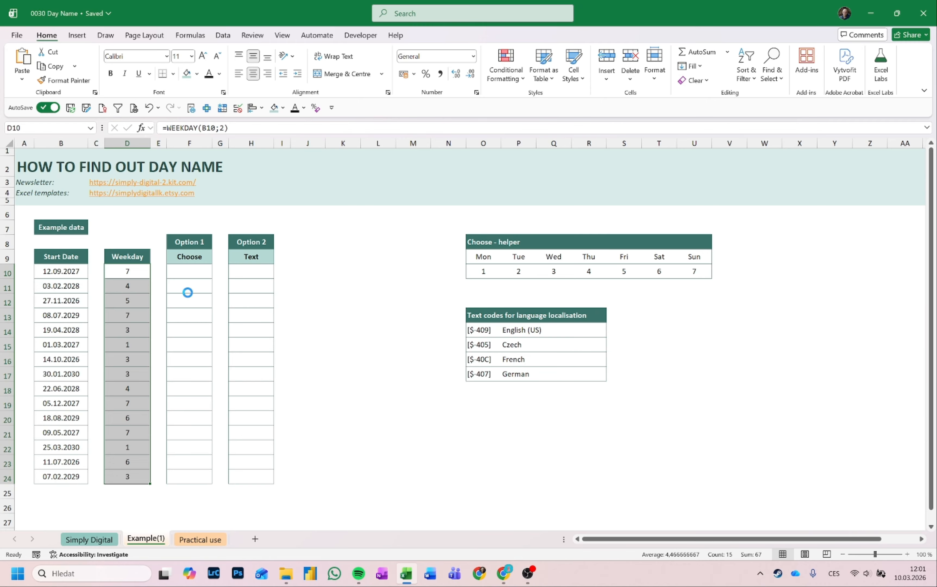
key("ctrl+z")
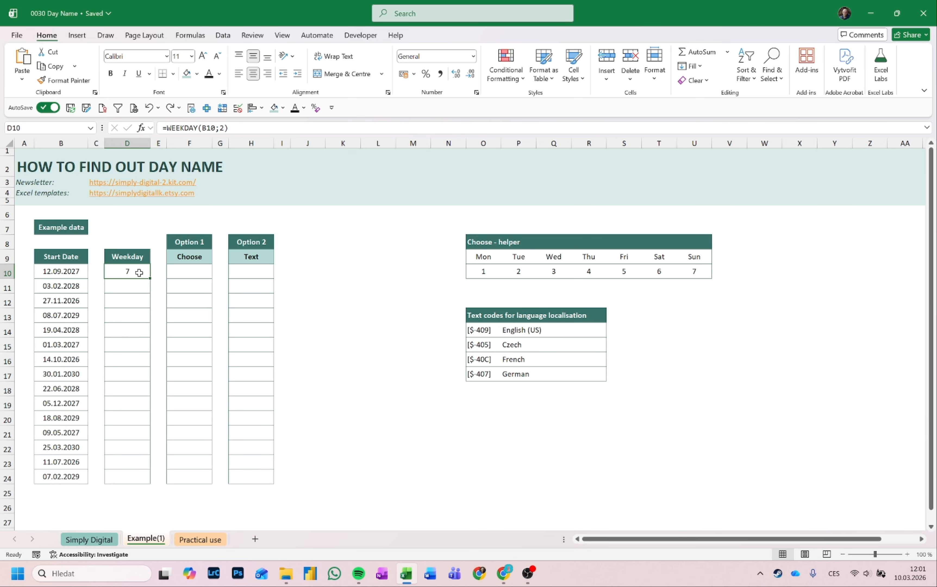
Edit the WEEKDAY formula in D10 to reference the whole date range B10:B24 instead of the single date.
left_click(214, 129)
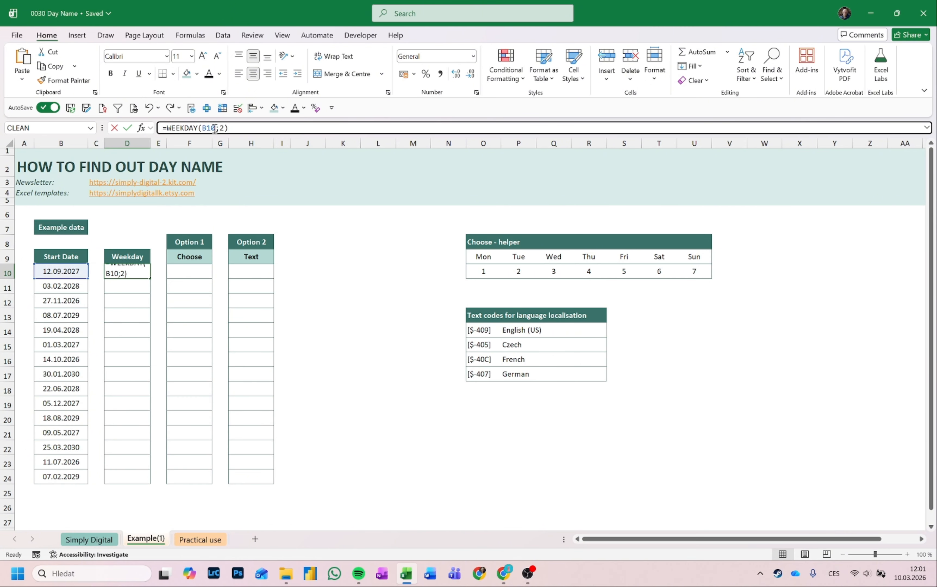
left_click_drag(214, 129, 203, 130)
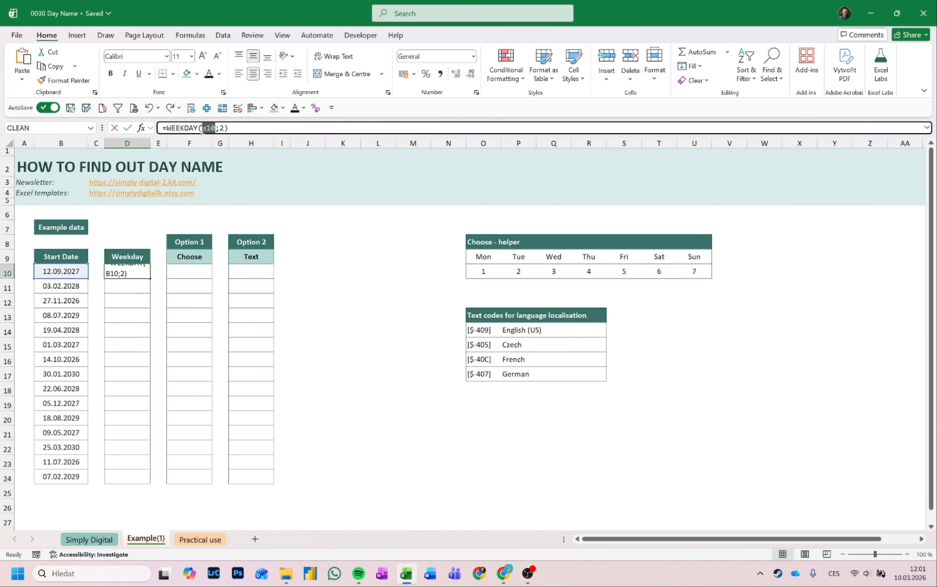
left_click(78, 273)
left_click_drag(78, 273, 70, 472)
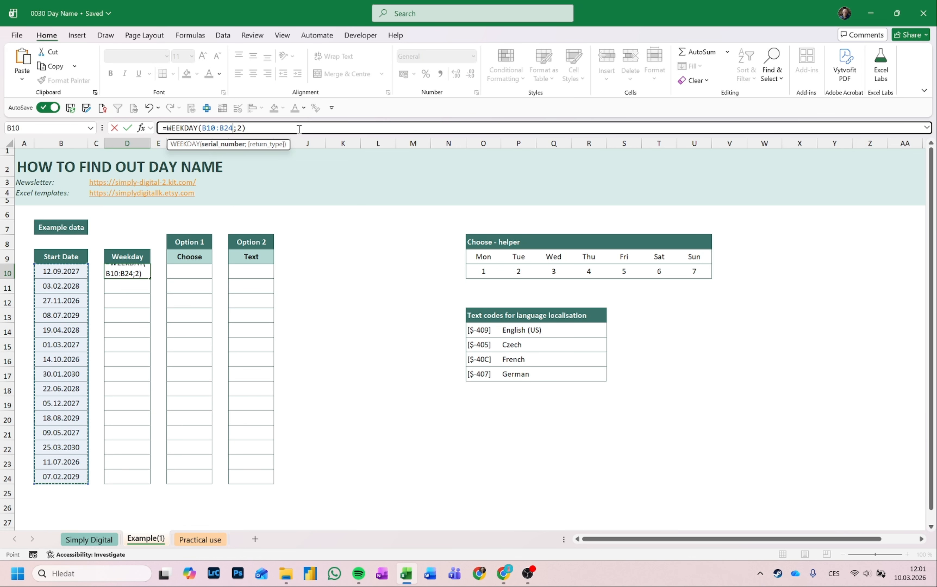
key("Return")
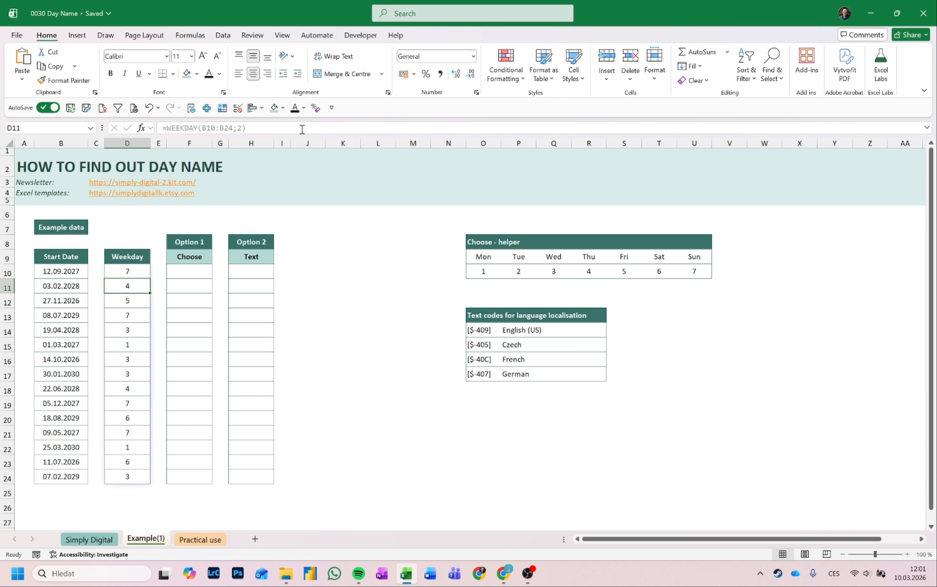
left_click(141, 269)
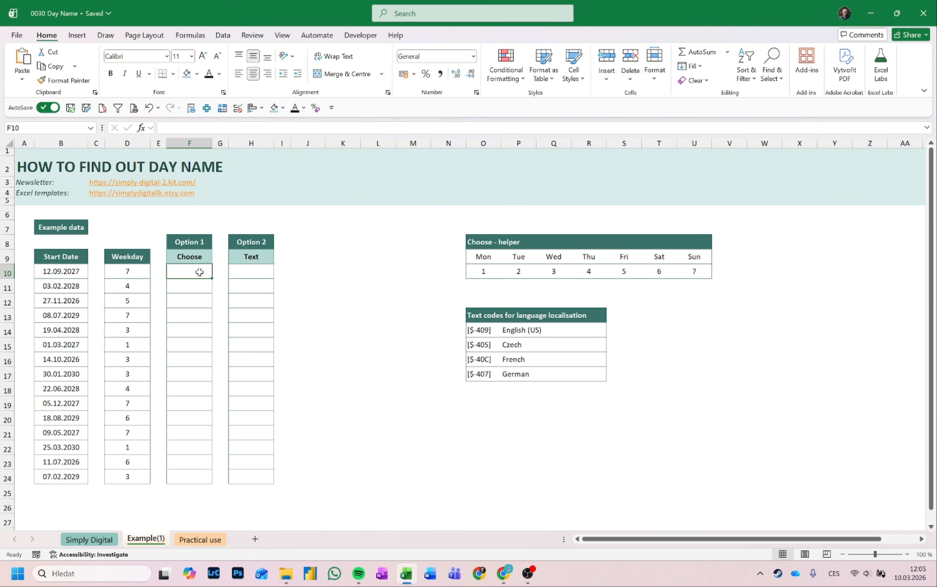
In F10, enter the formula =CHOOSE(D10; "Mon"; "Tue"; "Wed"; "Thu"; "Fri"; "Sat"; "Sun").
type("=CHOOSE(")
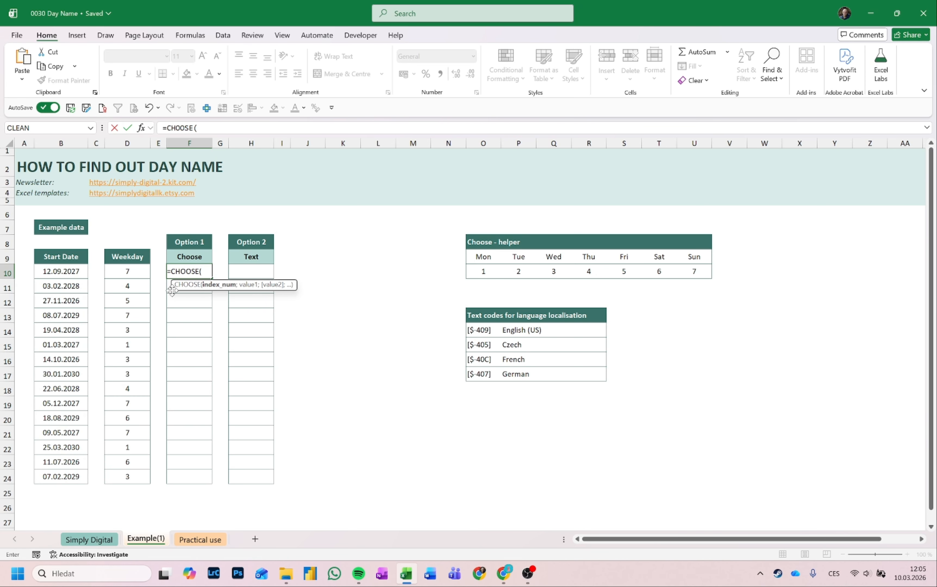
left_click(128, 272)
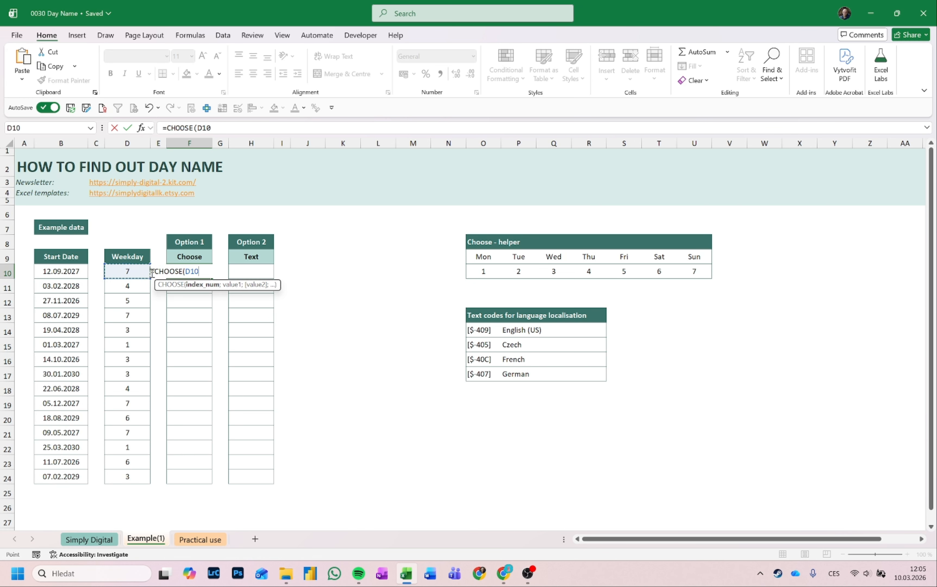
type(";")
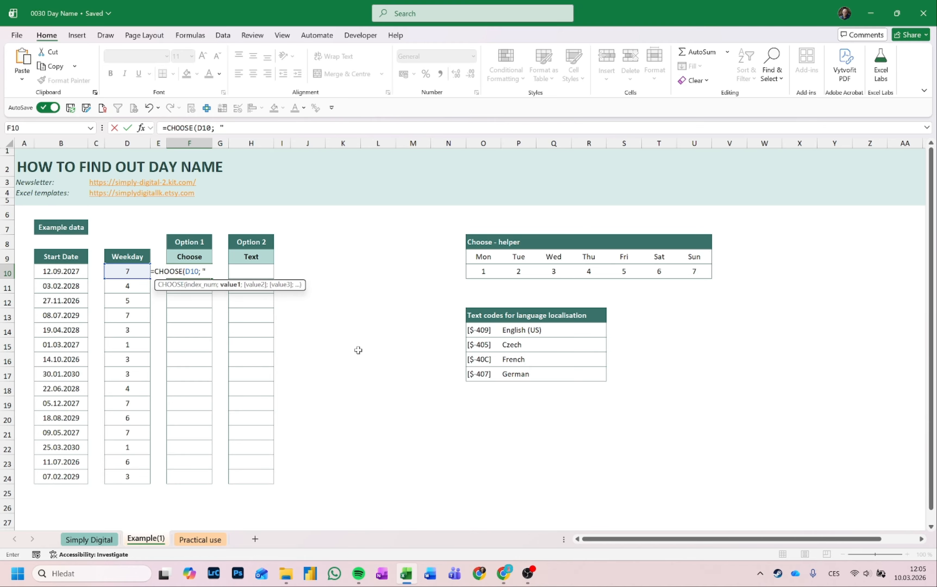
type("\"Mon\"; \"T")
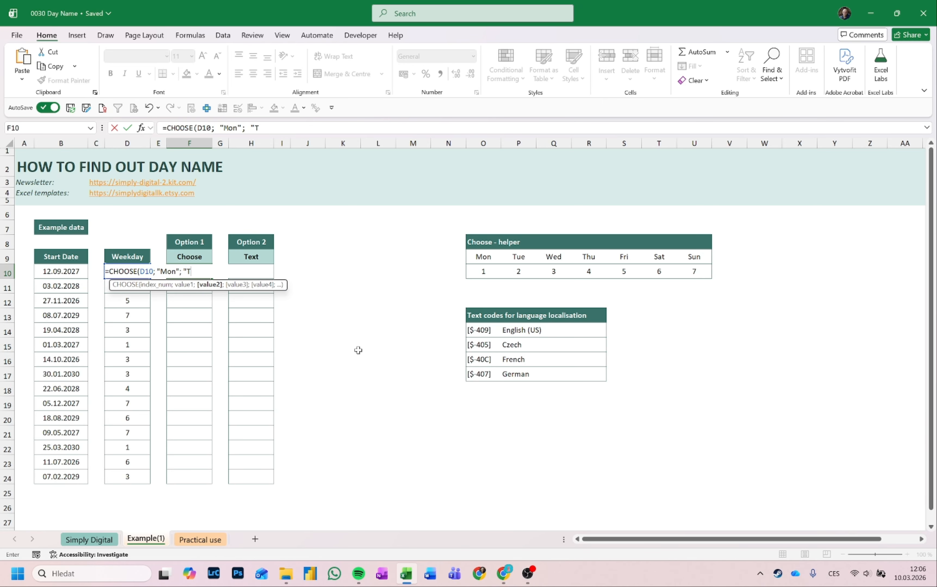
type("ue\";")
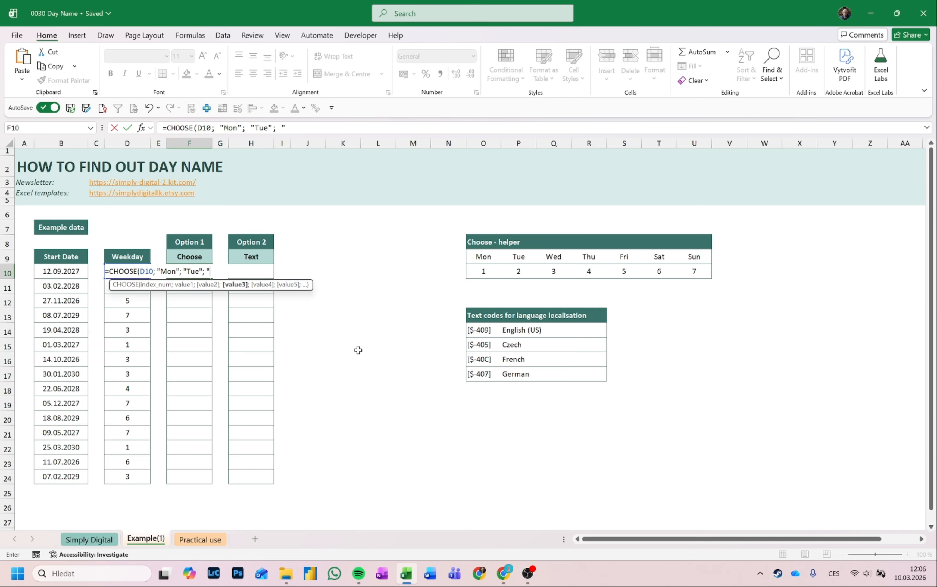
type(" \"we")
key("BackSpace")
key("BackSpace")
type("Wed\";")
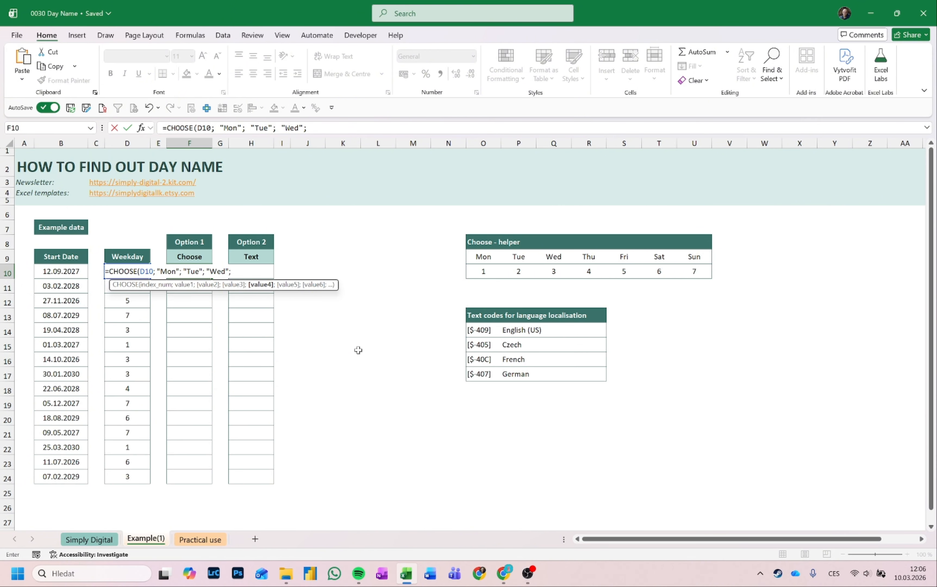
type(" \"Thur")
type(";")
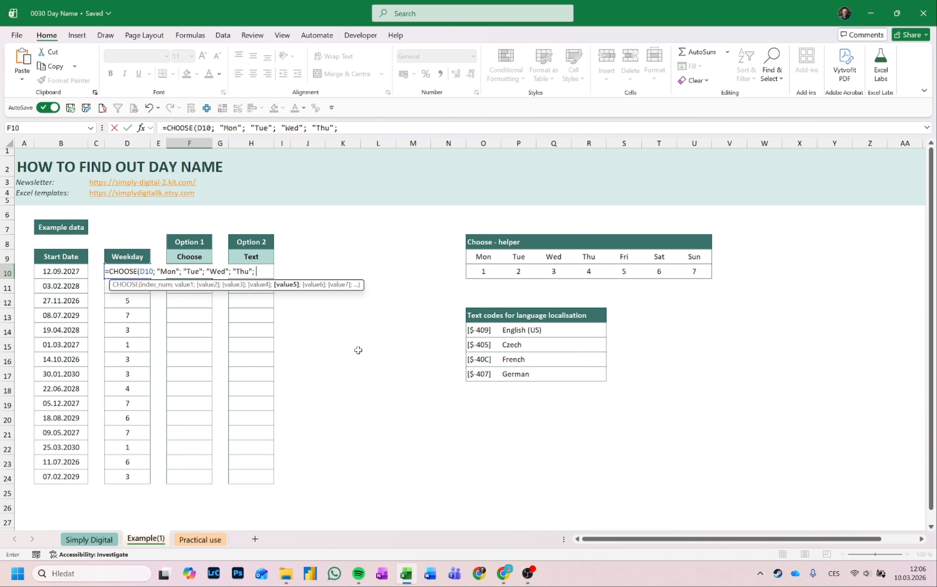
type(" \"Fri\"; S")
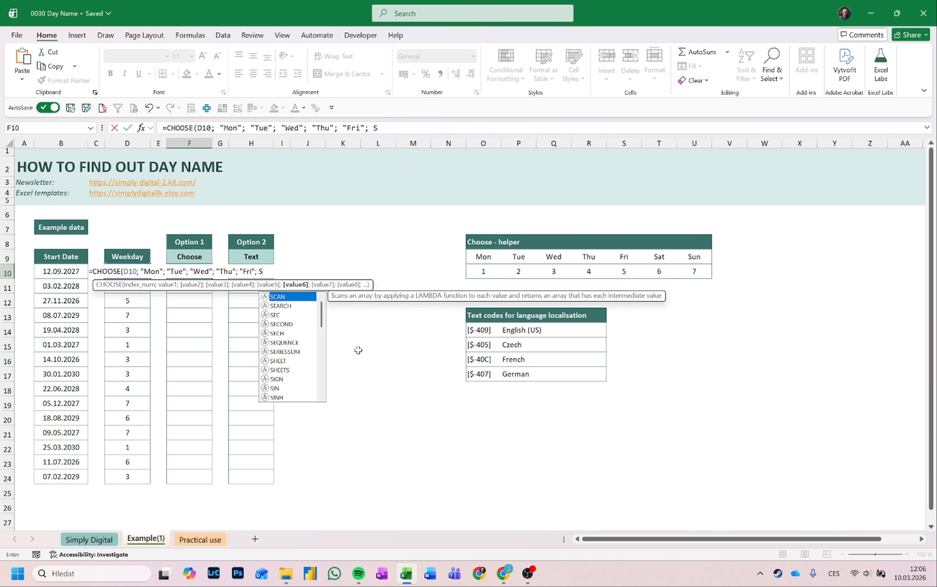
key("BackSpace")
type("\"")
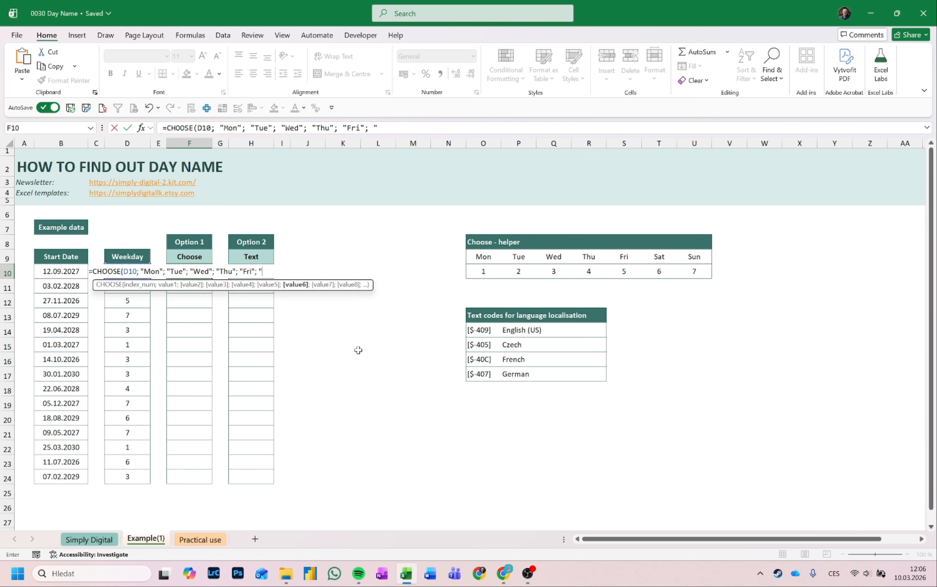
type("Sat\"; \"Sun")
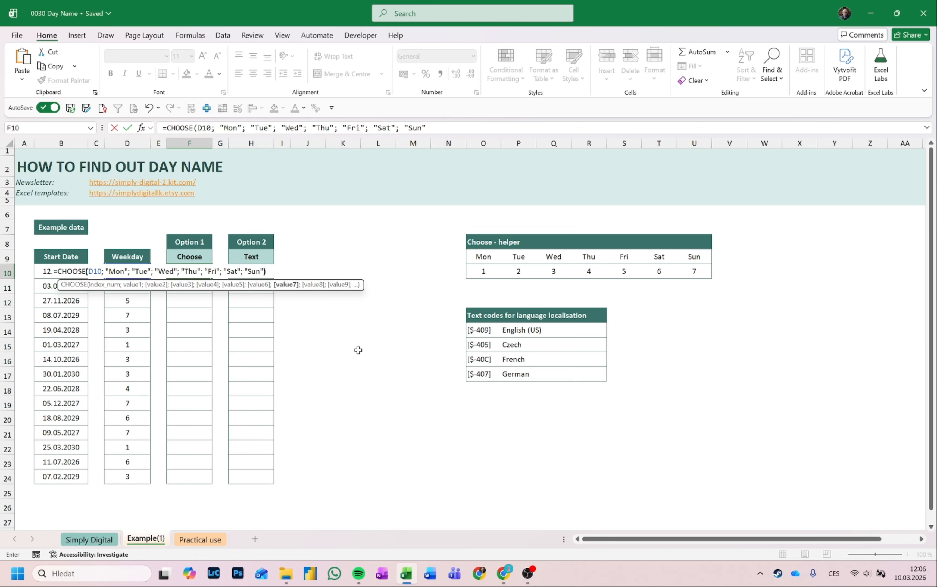
type("\"")
key("Return")
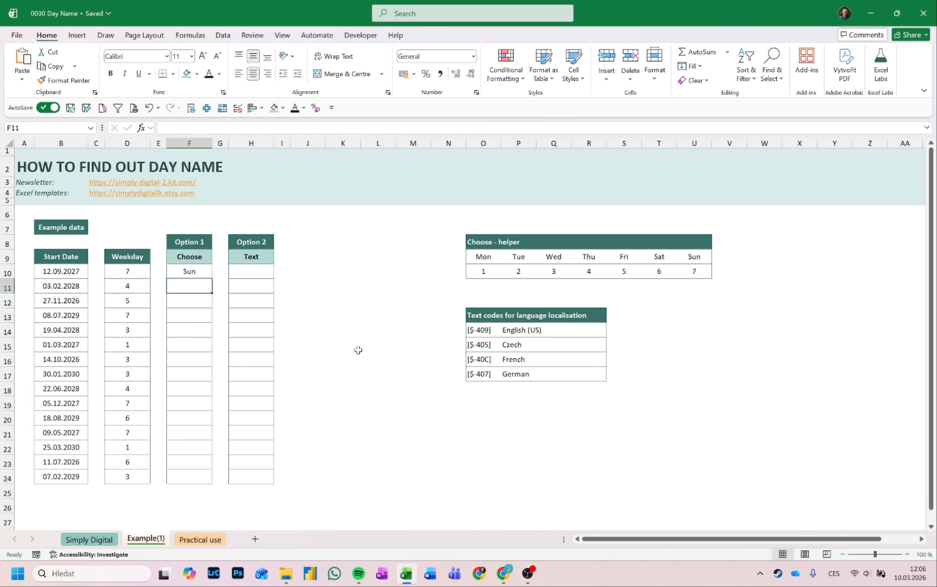
Compare the CHOOSE formula in F10 with the day names and numbers in the Choose helper table.
left_click(210, 272)
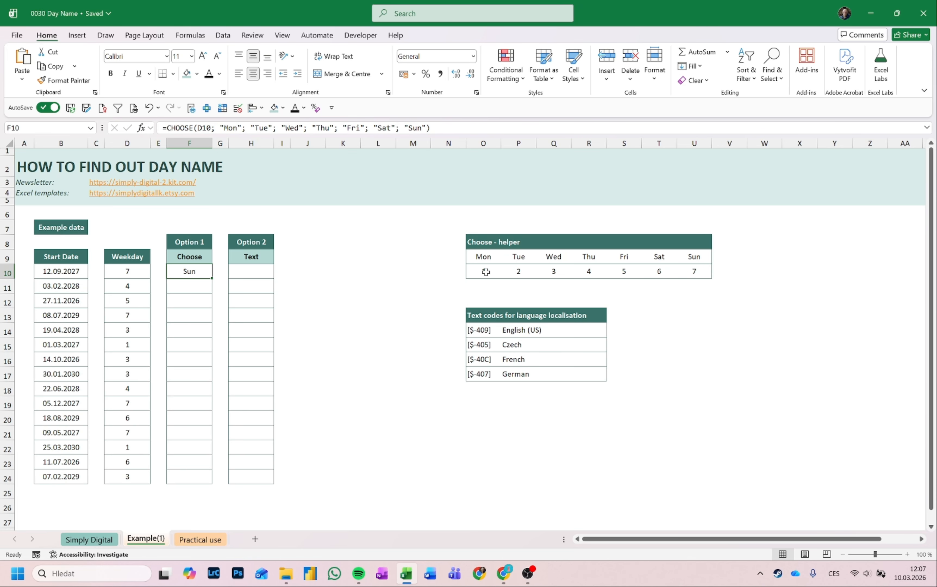
left_click_drag(486, 271, 693, 270)
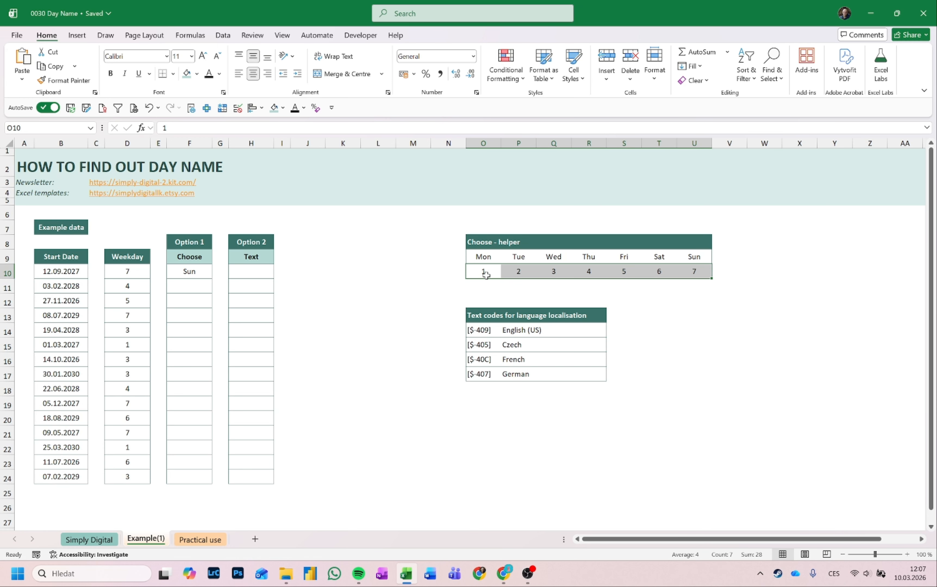
left_click(486, 258)
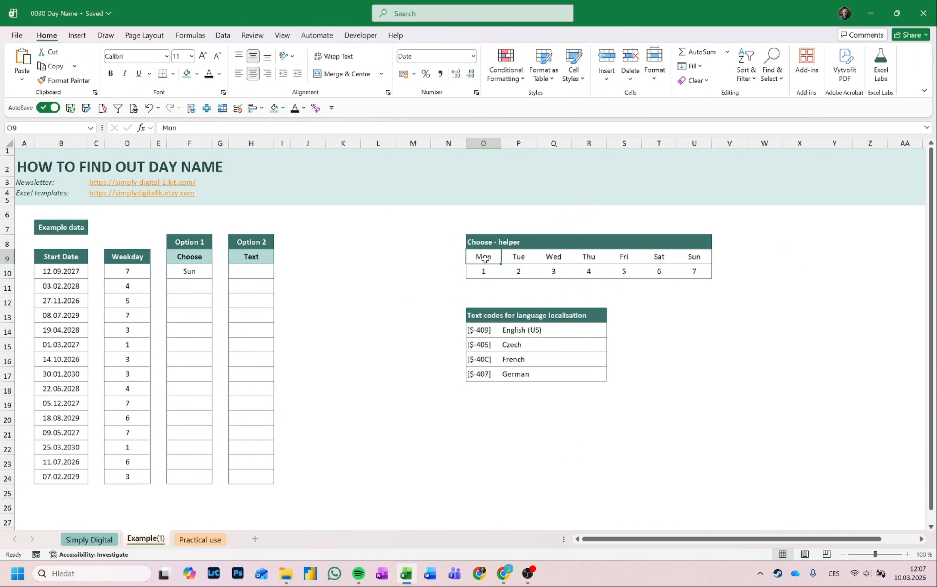
left_click(190, 272)
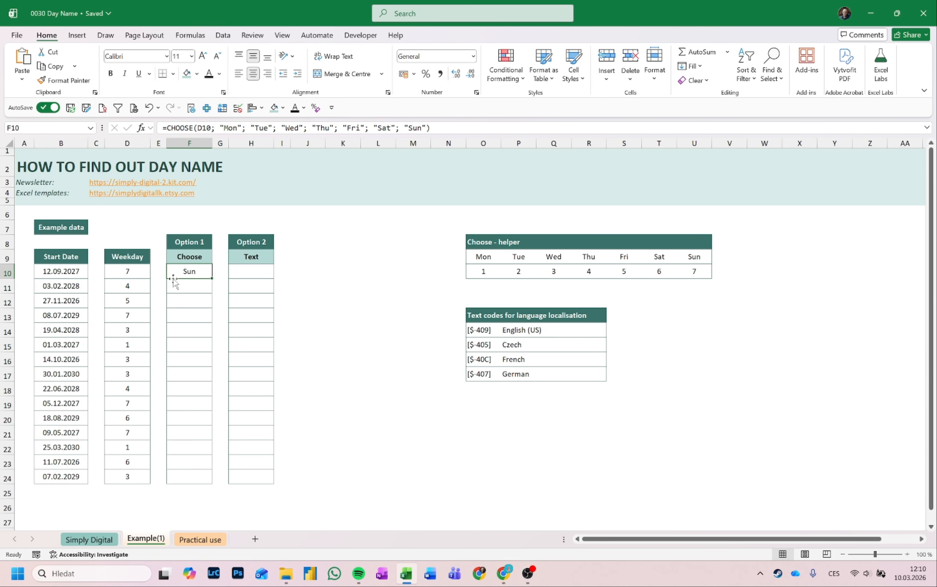
Change the return type of the WEEKDAY formula in D10 to 1 and check the day name in F10.
left_click(141, 275)
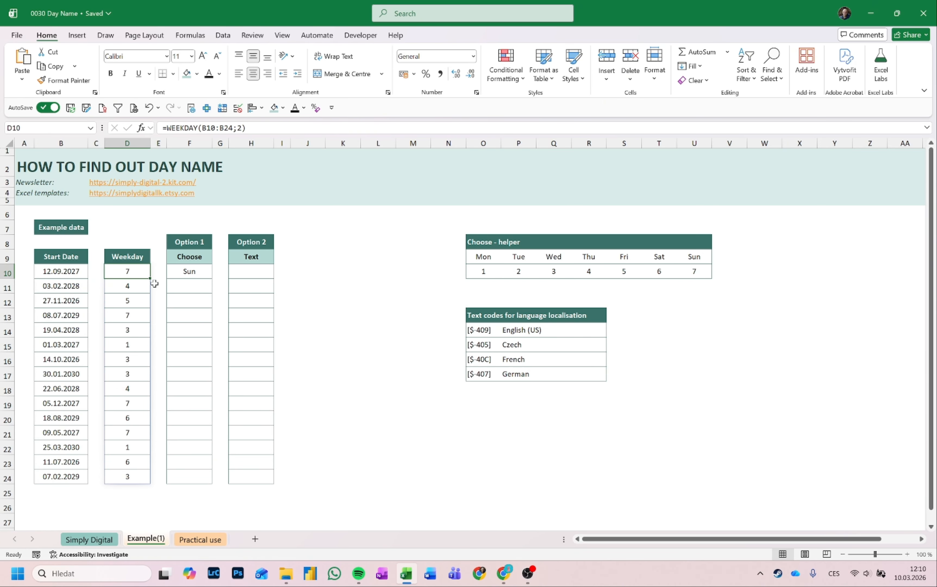
double_click(239, 128)
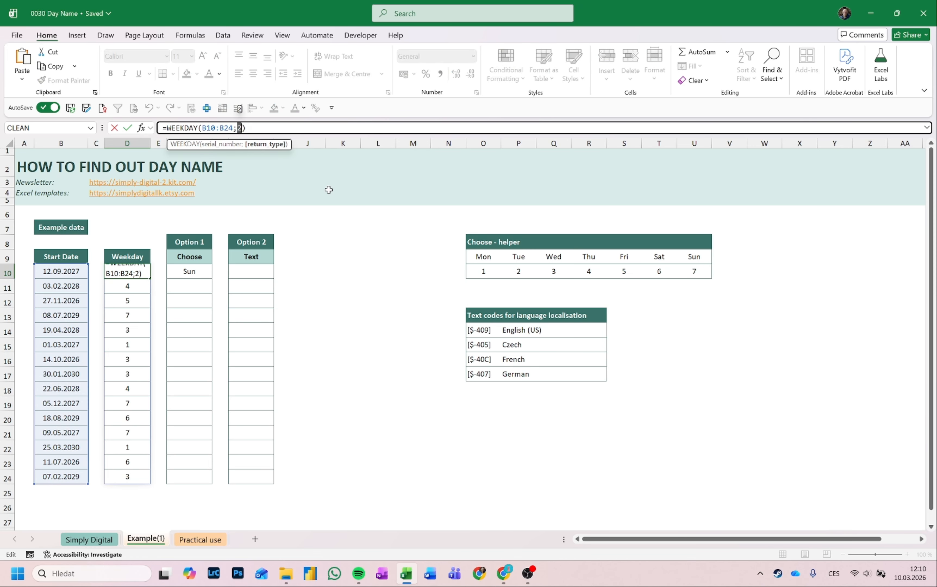
type("1")
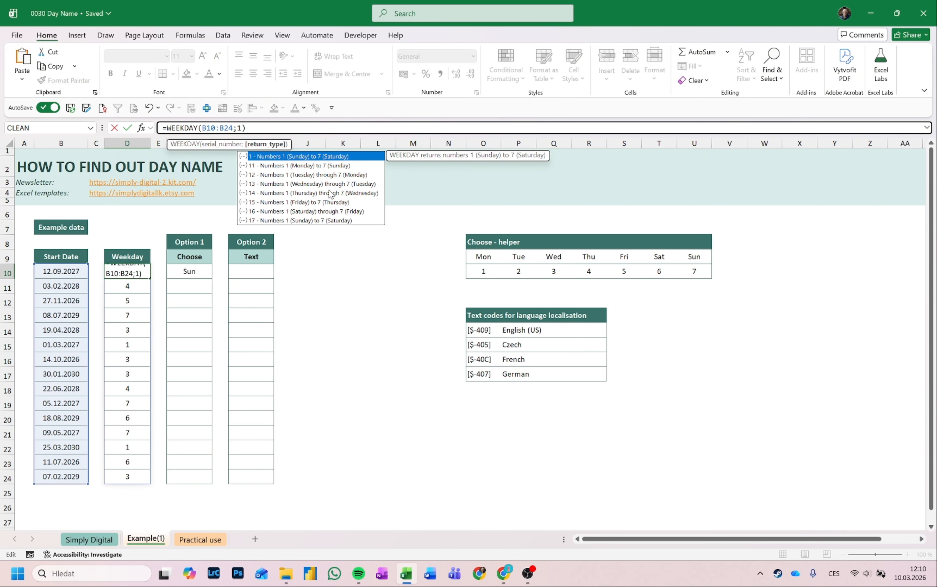
key("Return")
key("Up")
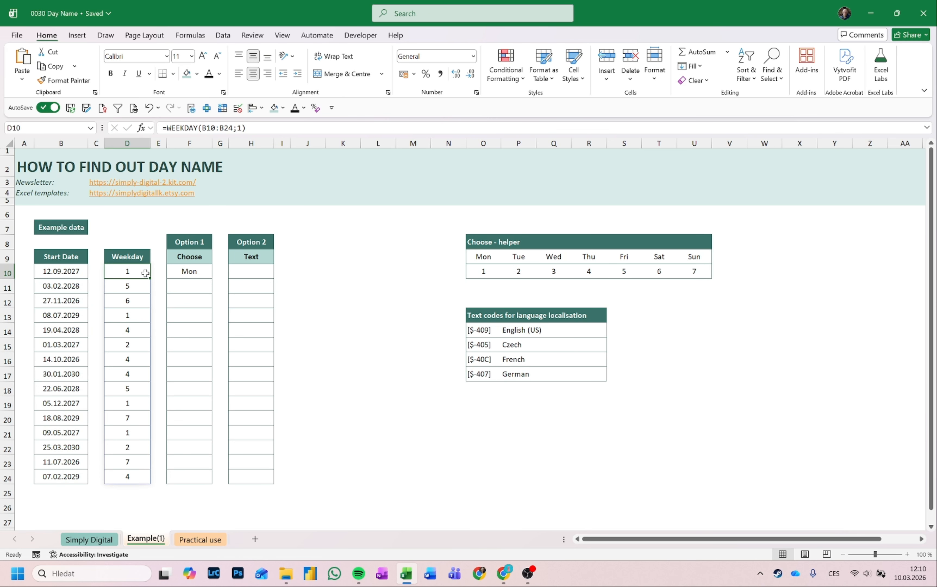
left_click(201, 275)
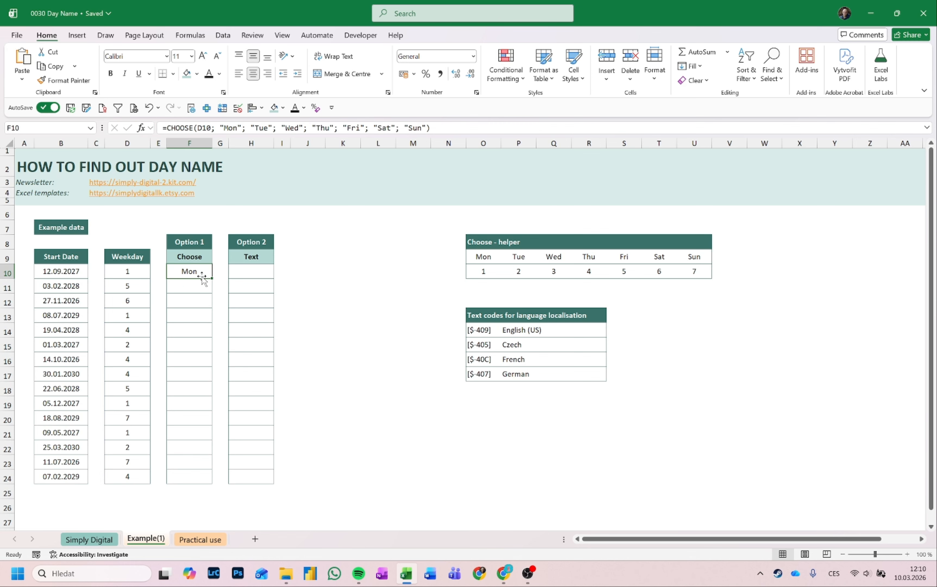
Move "Sun" from the end to the start of the day names in the F10 CHOOSE formula, ahead of "Mon".
left_click(224, 128)
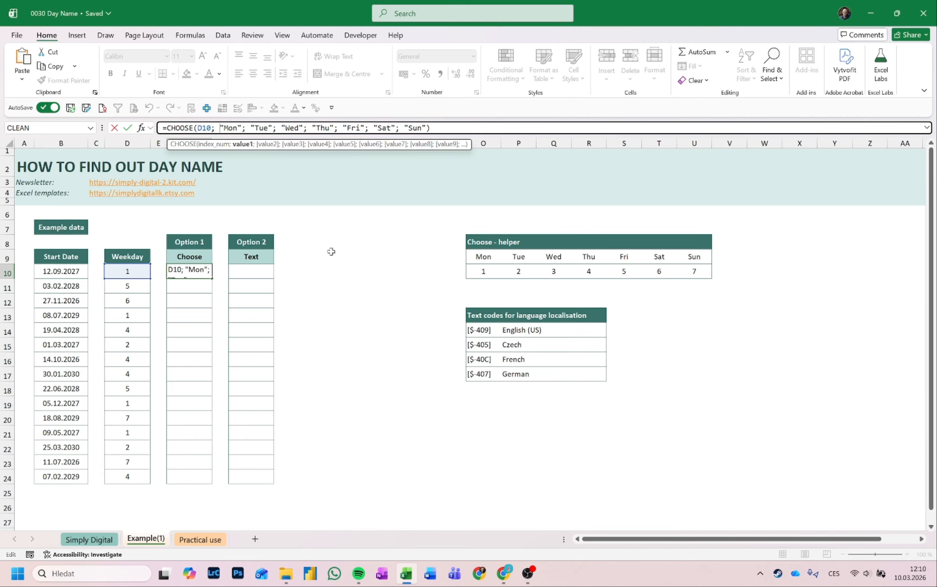
type("\"Sun\"")
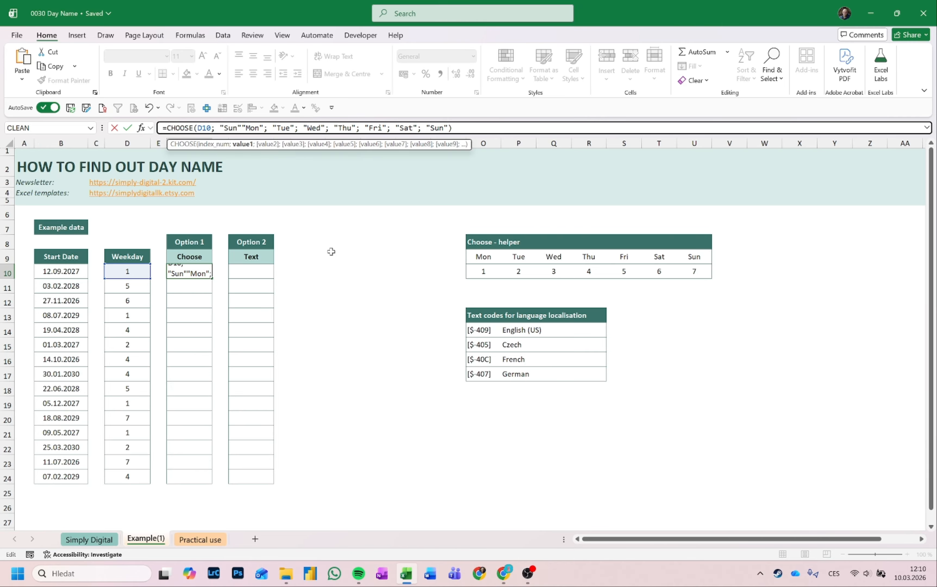
type(";")
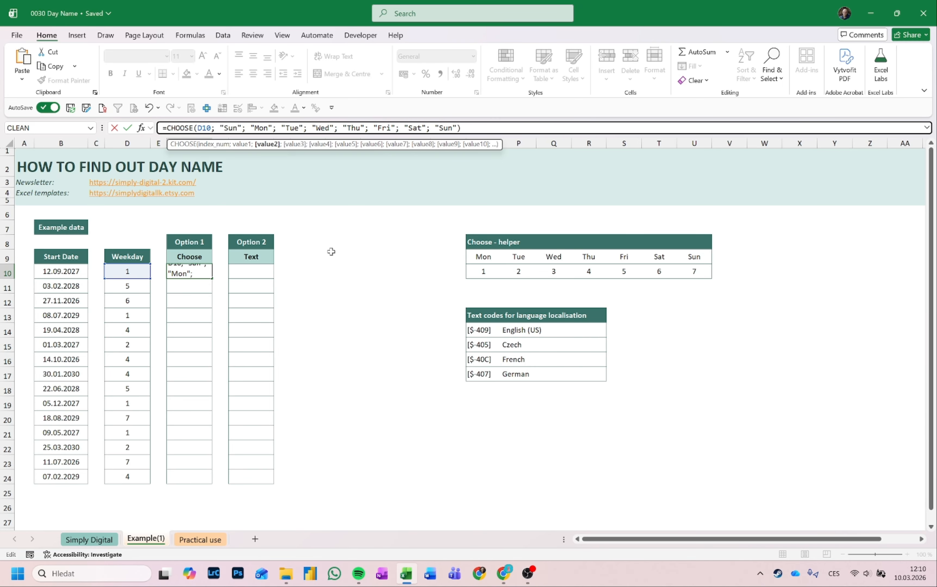
left_click(457, 128)
key("BackSpace")
key("BackSpace")
key("BackSpace")
key("BackSpace")
key("BackSpace")
key("BackSpace")
key("BackSpace")
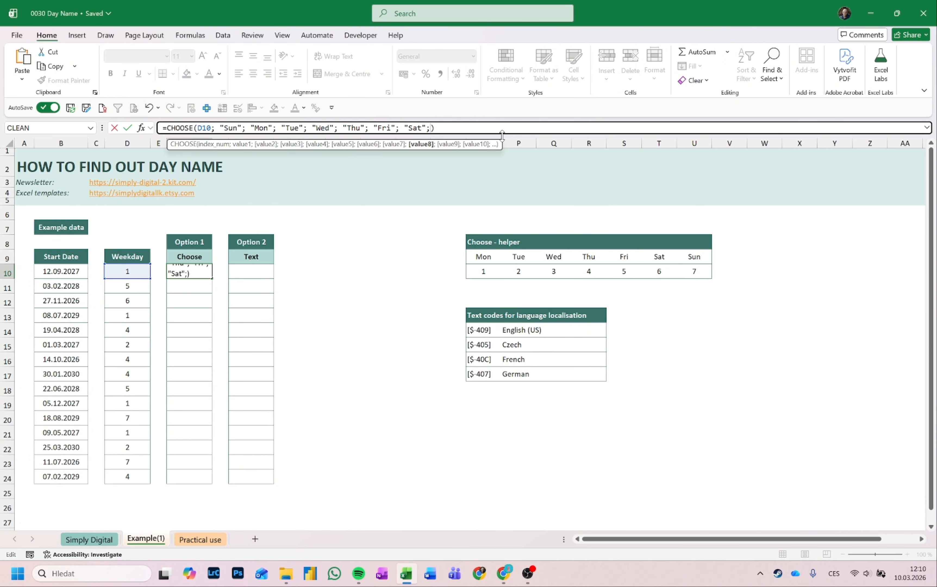
key("Return")
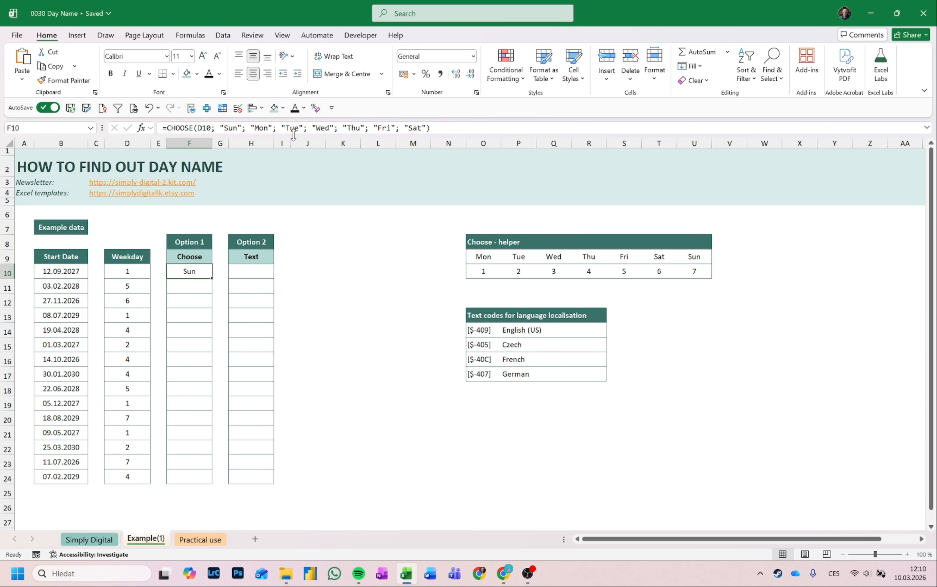
Move "Sun" back to the end of the day names in the F10 CHOOSE formula, following "Sat".
left_click_drag(249, 128, 222, 128)
key("ctrl+x")
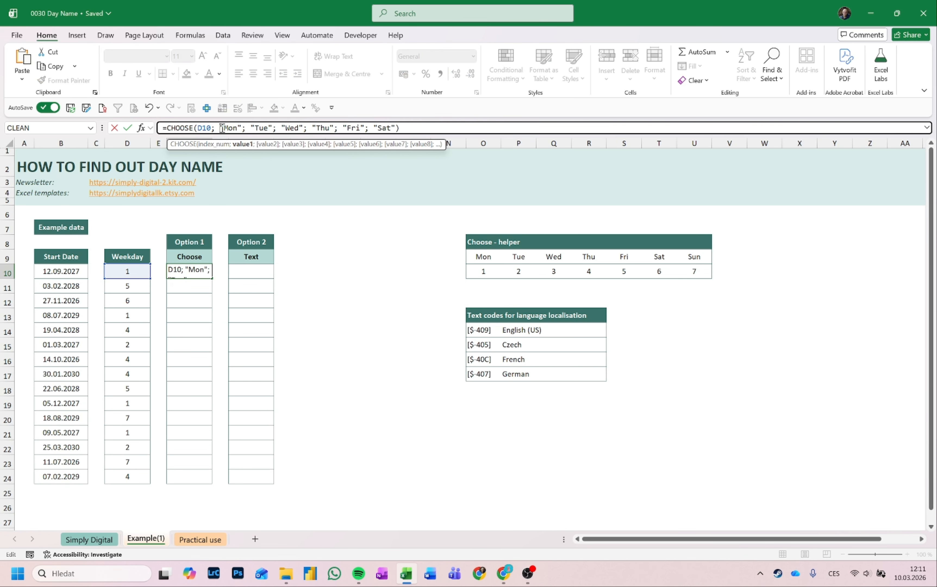
left_click(396, 128)
type("; ")
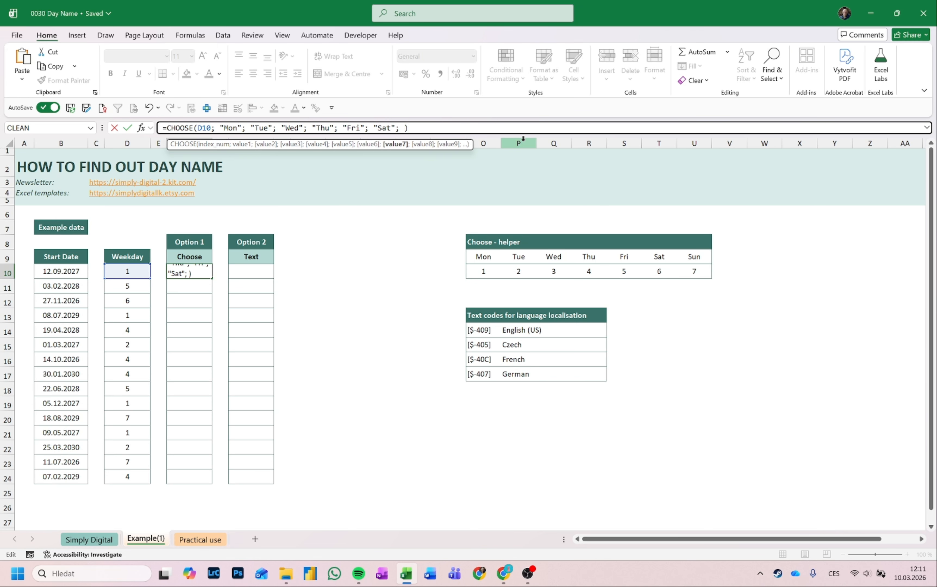
type("\"Sun\"")
key("Return")
Set the return type of the WEEKDAY formula in D10 to 2, numbering days from Monday to Sunday.
key("Up")
key("Left")
key("Left")
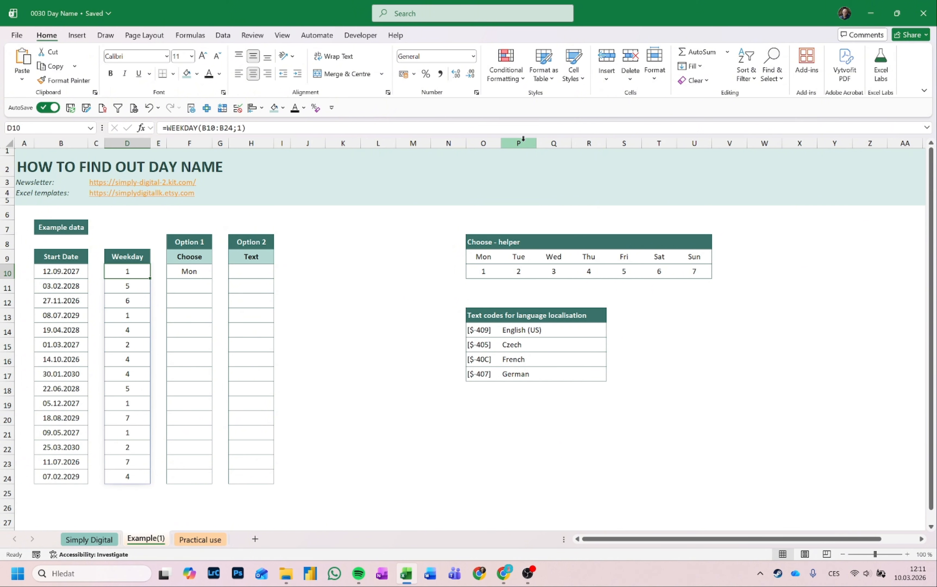
key("F2")
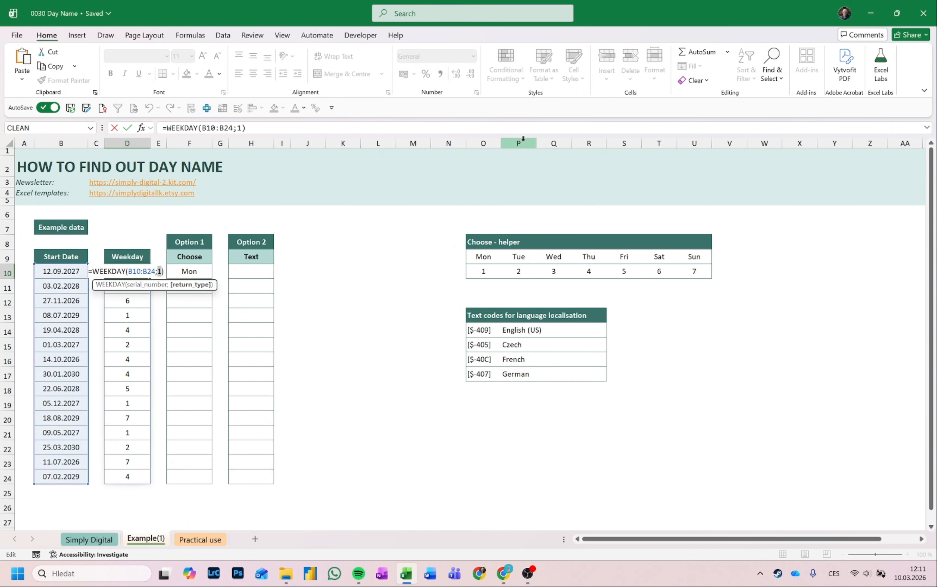
type("2")
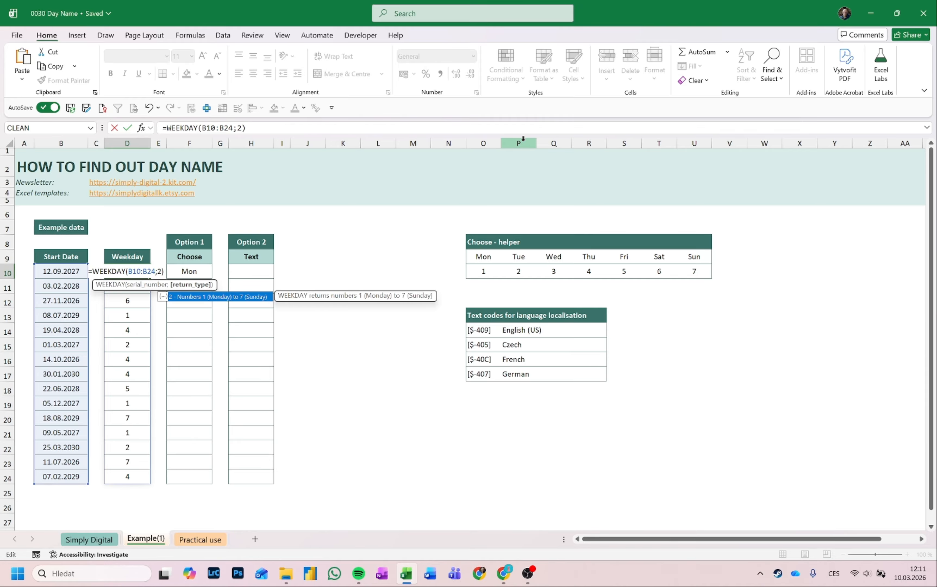
key("Return")
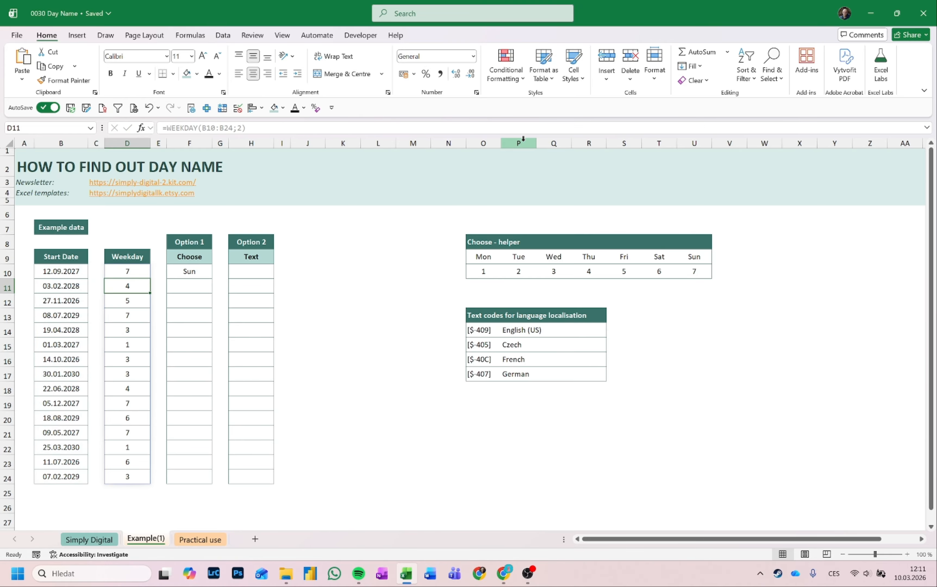
Change the index argument of the CHOOSE formula in F10 to the spilled range D10#.
key("Up")
key("Right")
key("Right")
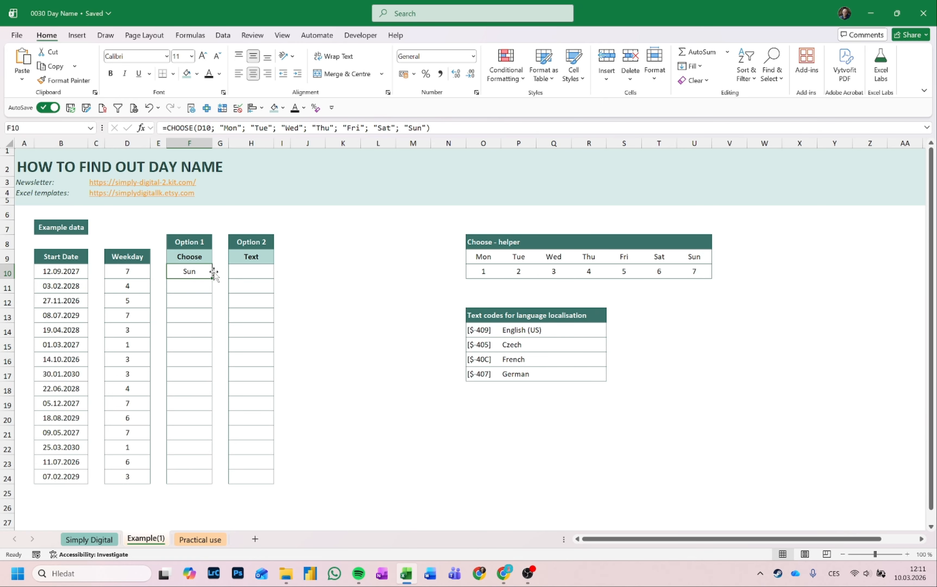
left_click(141, 273)
left_click(187, 271)
left_click(213, 127)
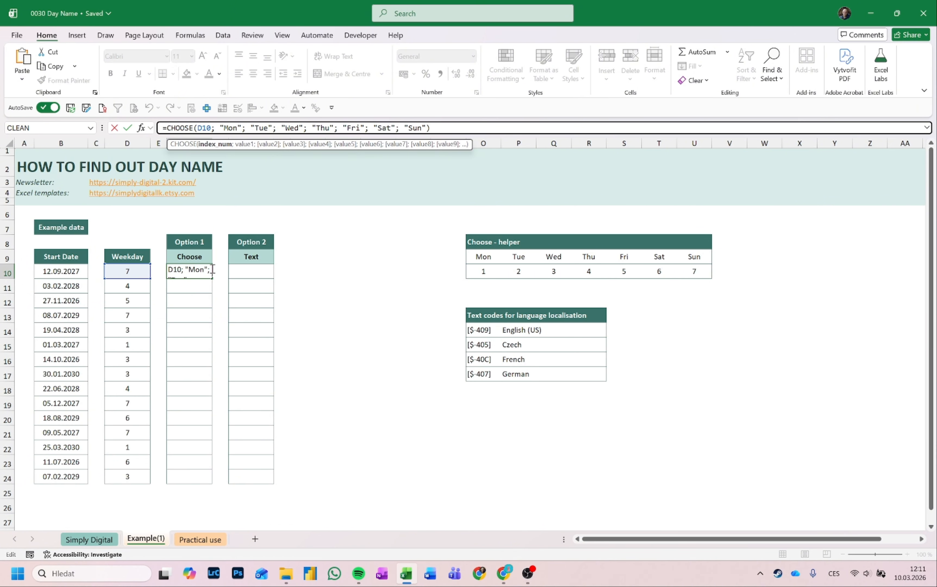
type("#")
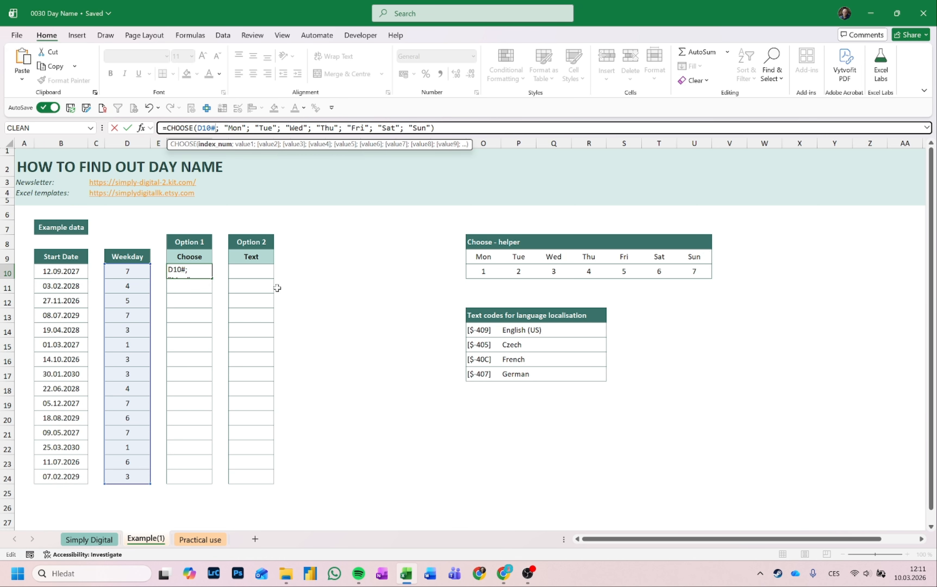
key("Return")
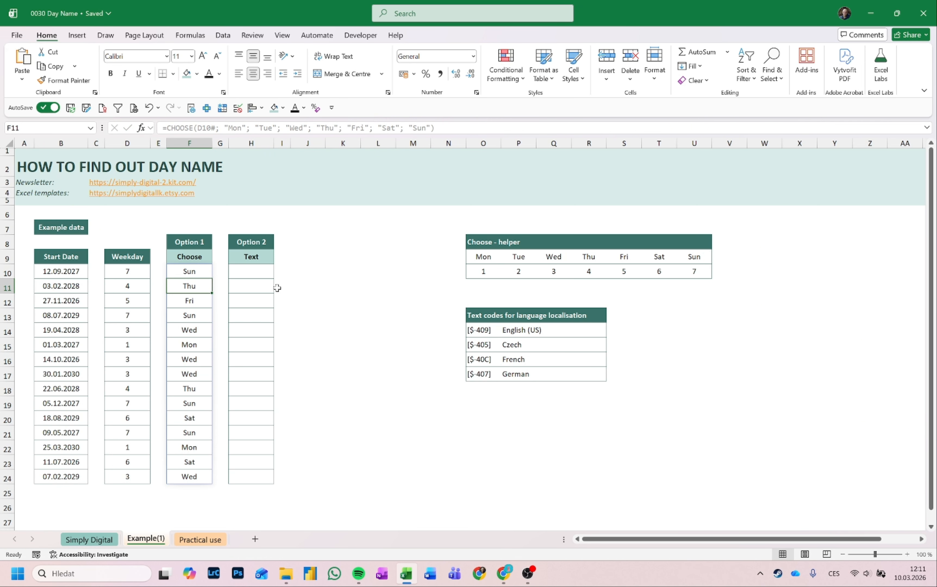
key("Up")
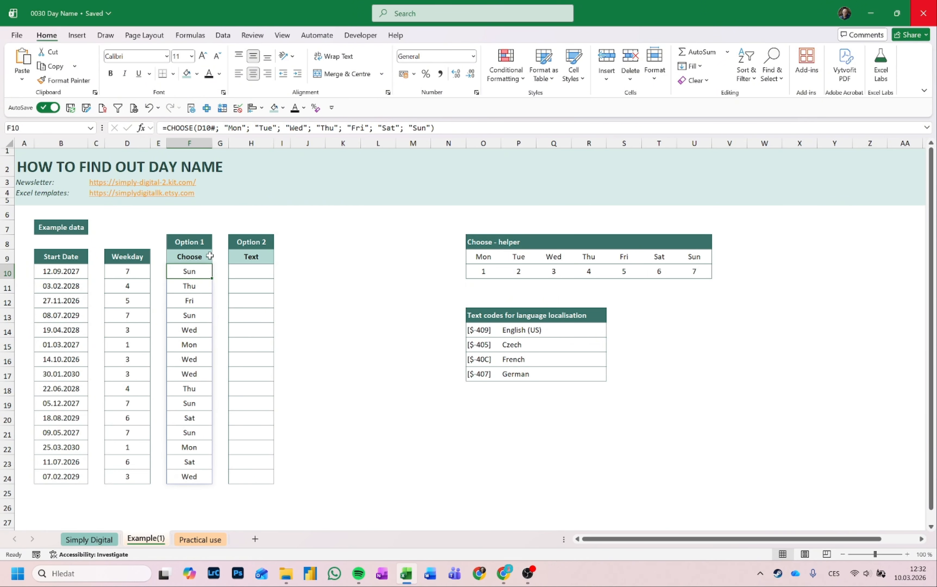
Replace the D10# argument in the F10 CHOOSE formula with WEEKDAY(B10:B24), so it no longer relies on the Weekday column.
left_click(129, 255)
left_click_drag(129, 255, 130, 477)
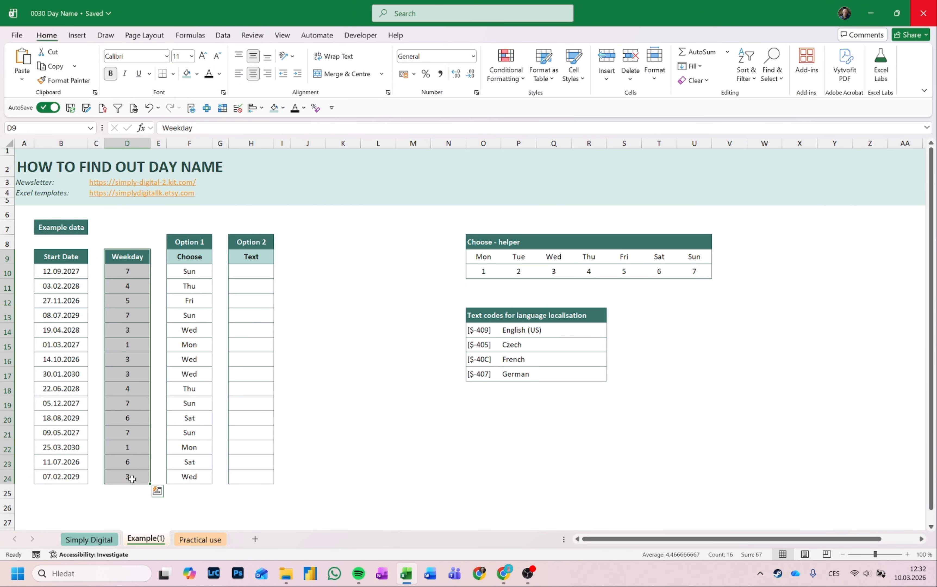
left_click(189, 272)
double_click(214, 128)
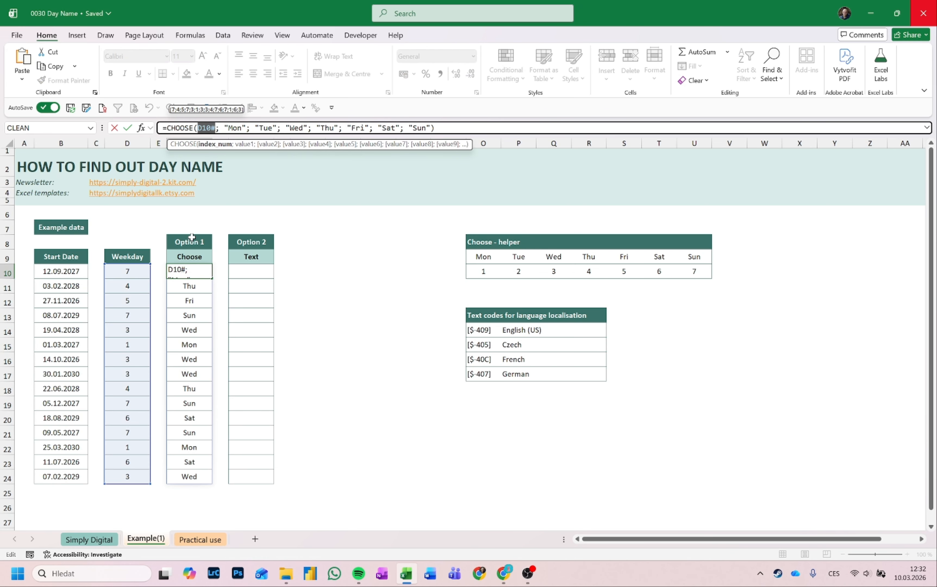
type("we")
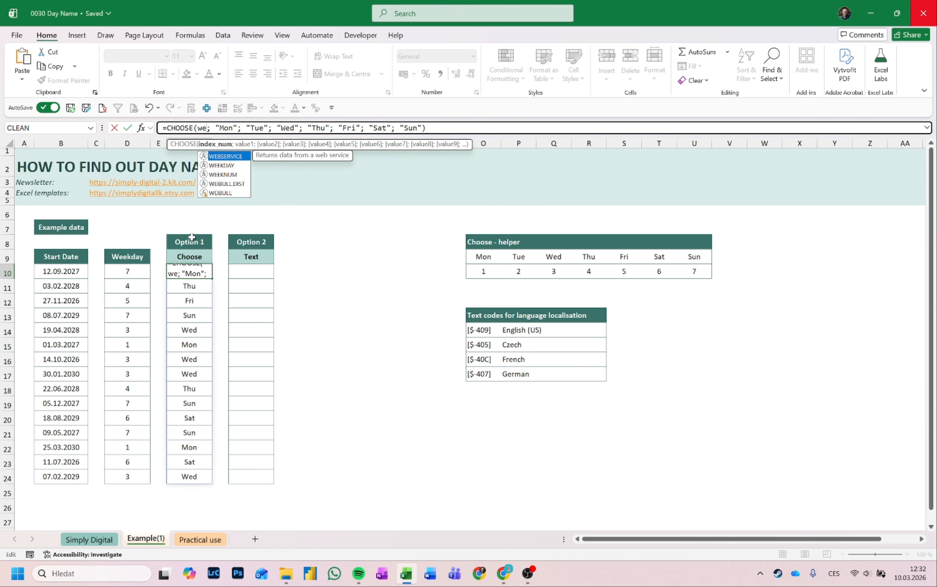
key("Down")
key("Tab")
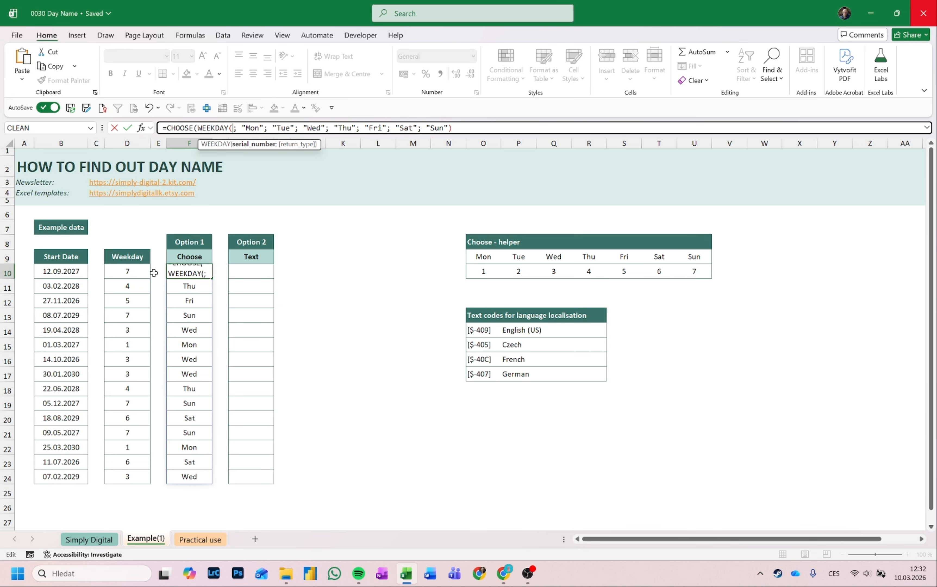
left_click_drag(72, 272, 62, 475)
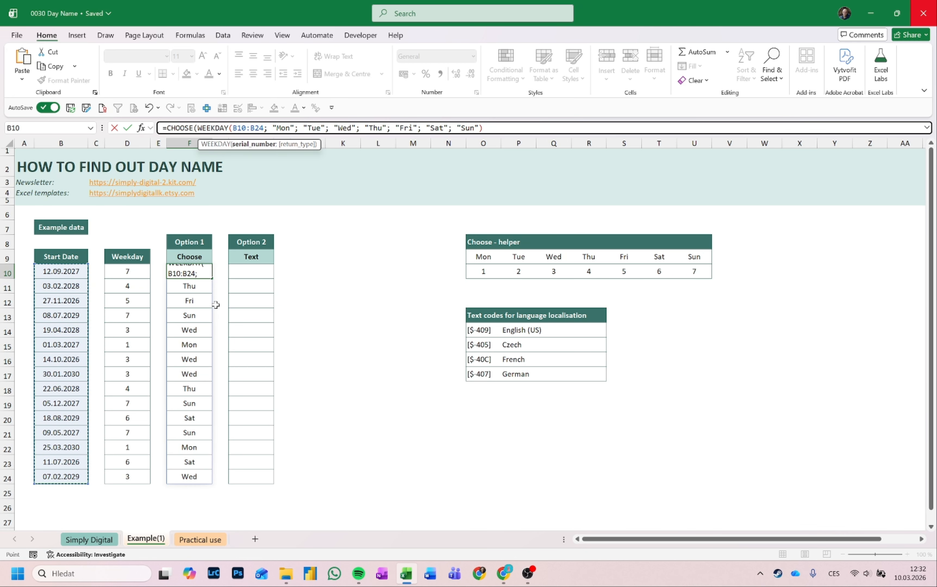
type(")")
key("Return")
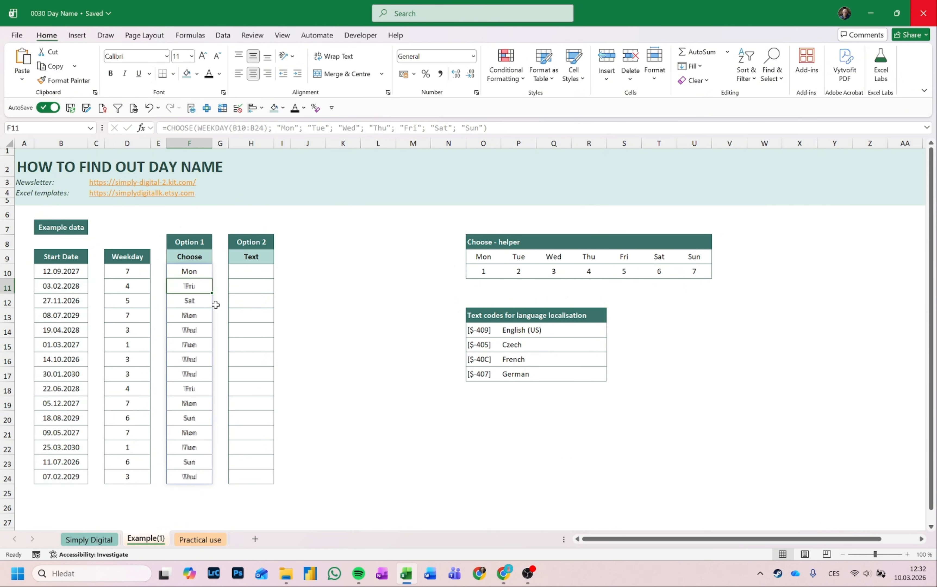
key("Up")
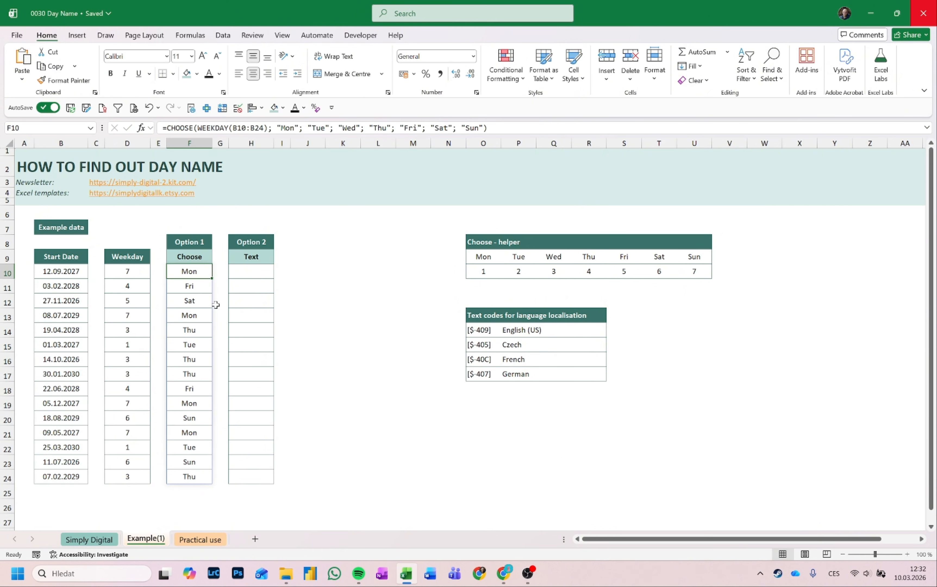
left_click_drag(505, 128, 161, 128)
In H10, enter the formula =TEXT(B10; "ddd") to get the short day name of the first start date.
left_click(253, 274)
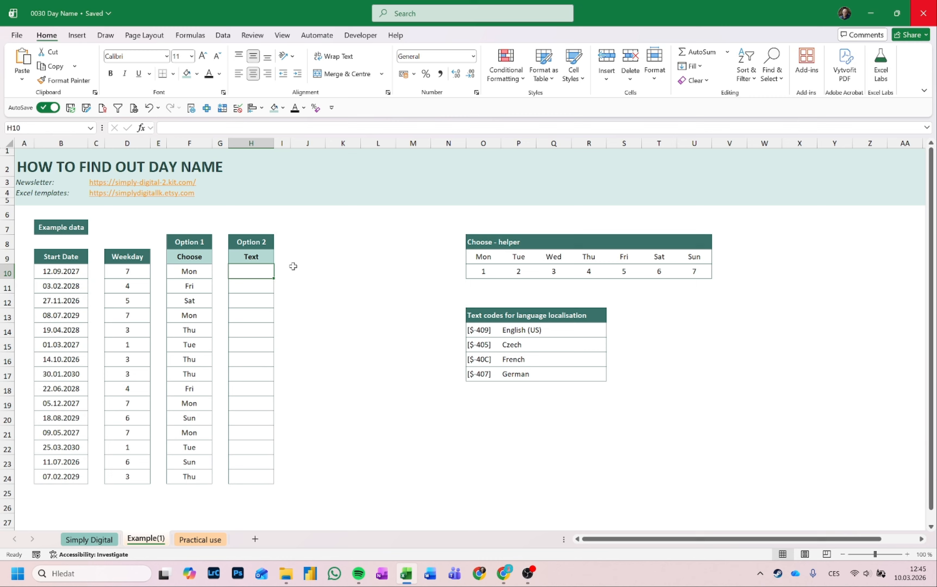
type("=te")
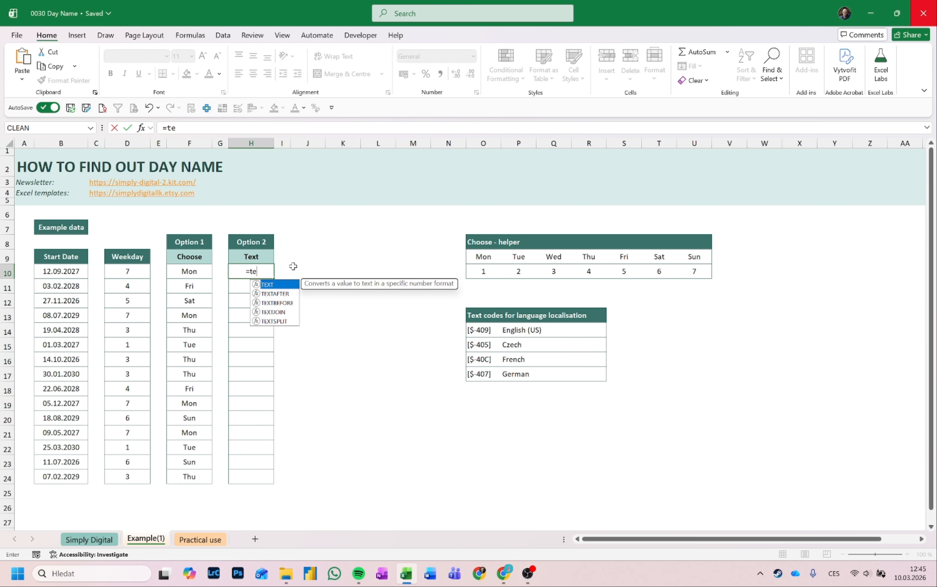
key("Tab")
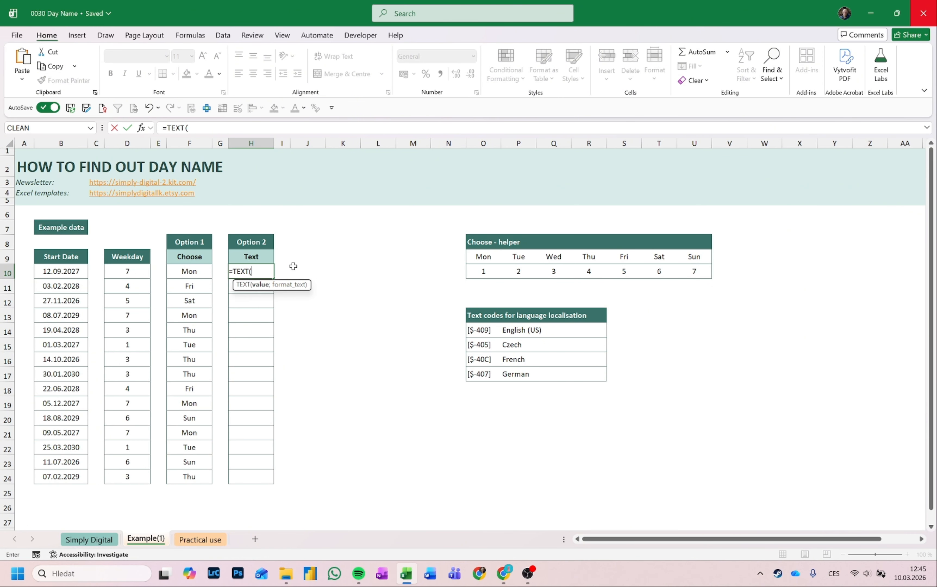
left_click(54, 271)
type(";")
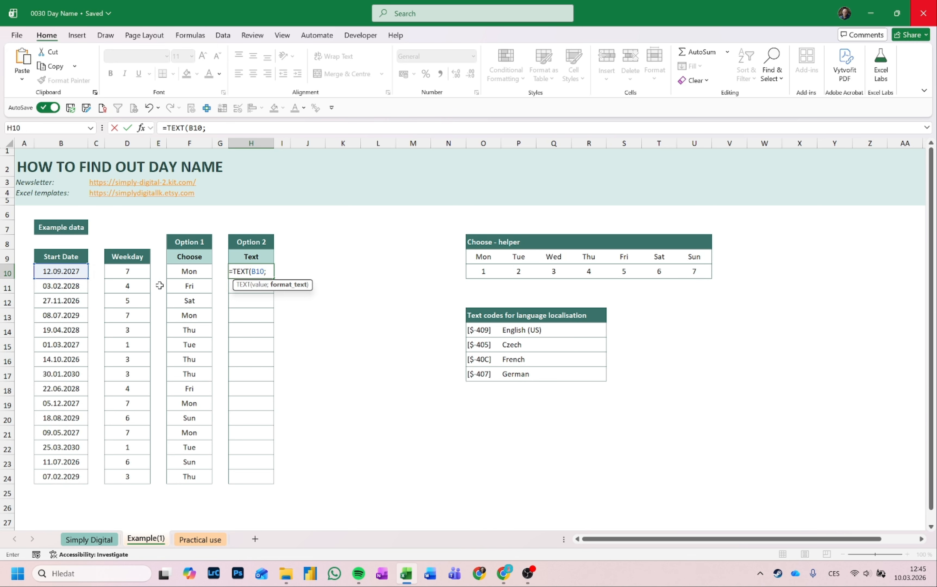
type(" \"ddd")
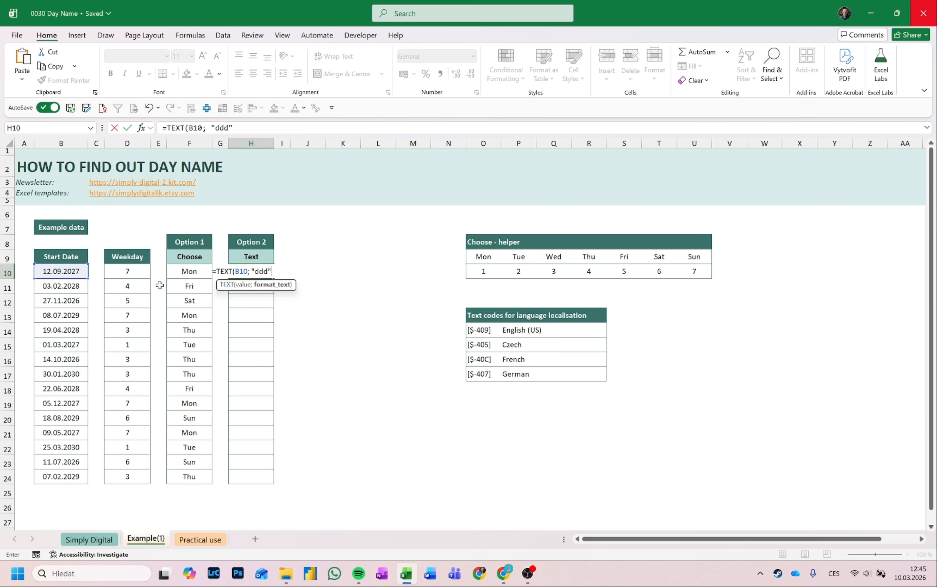
type("\")")
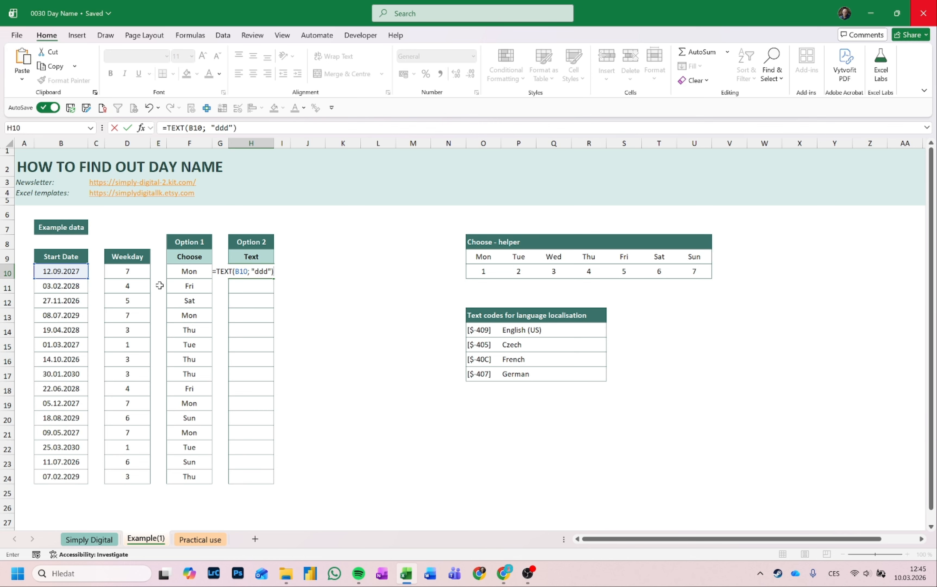
key("Return")
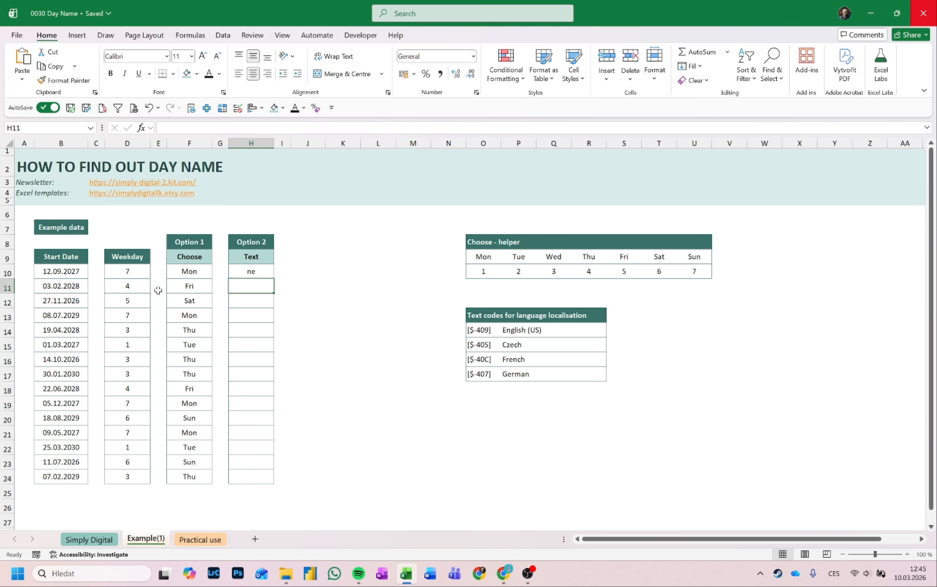
Extend the TEXT formula in H10 to reference the whole date range B10:B24.
left_click(271, 274)
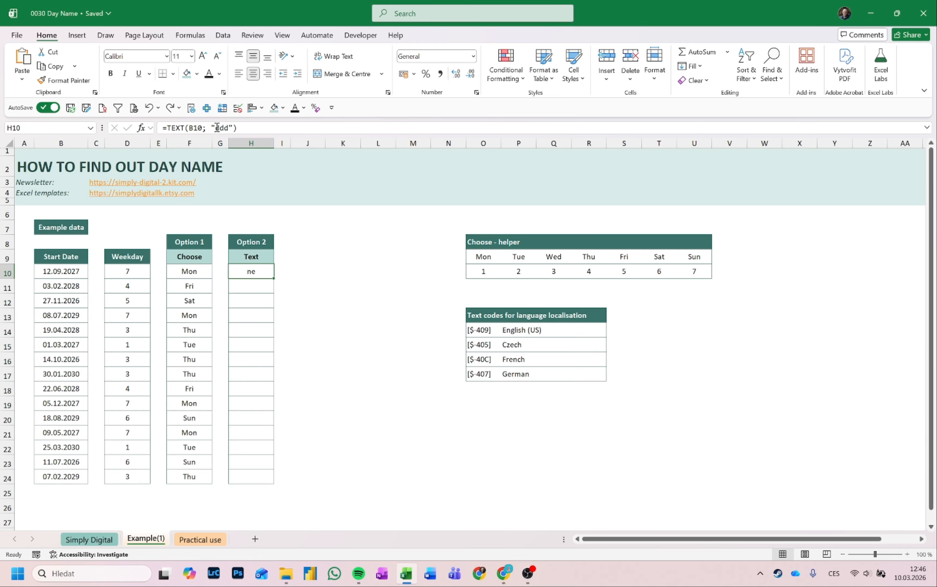
left_click(203, 128)
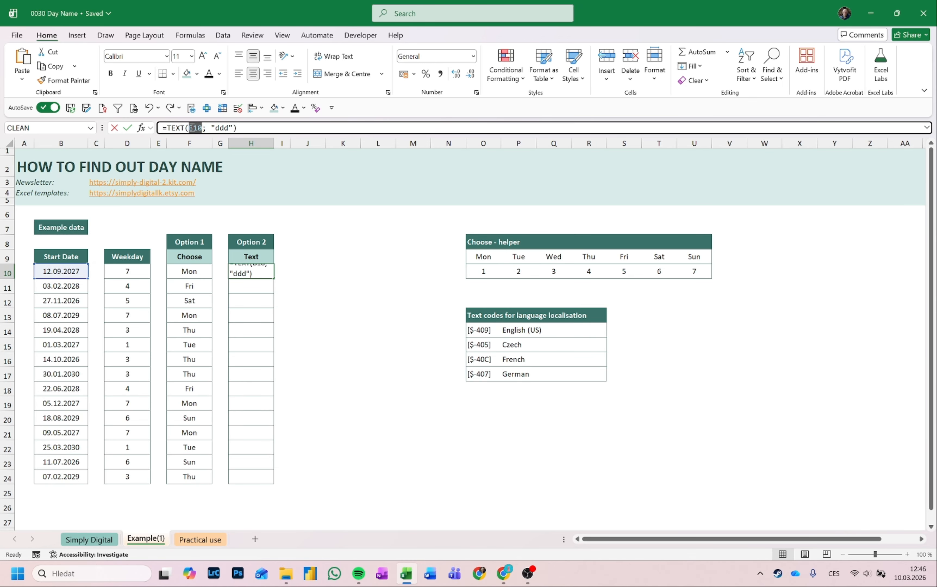
left_click_drag(88, 273, 84, 477)
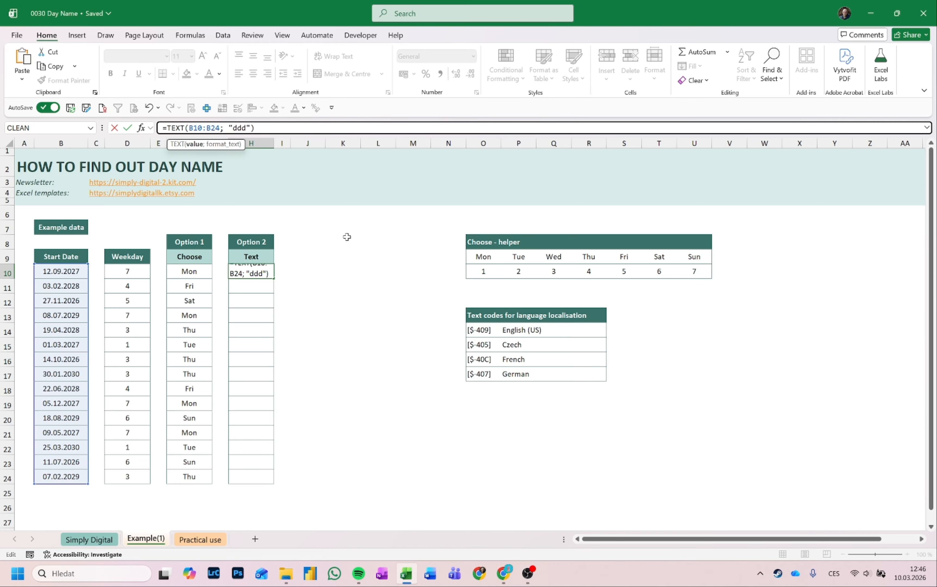
key("Return")
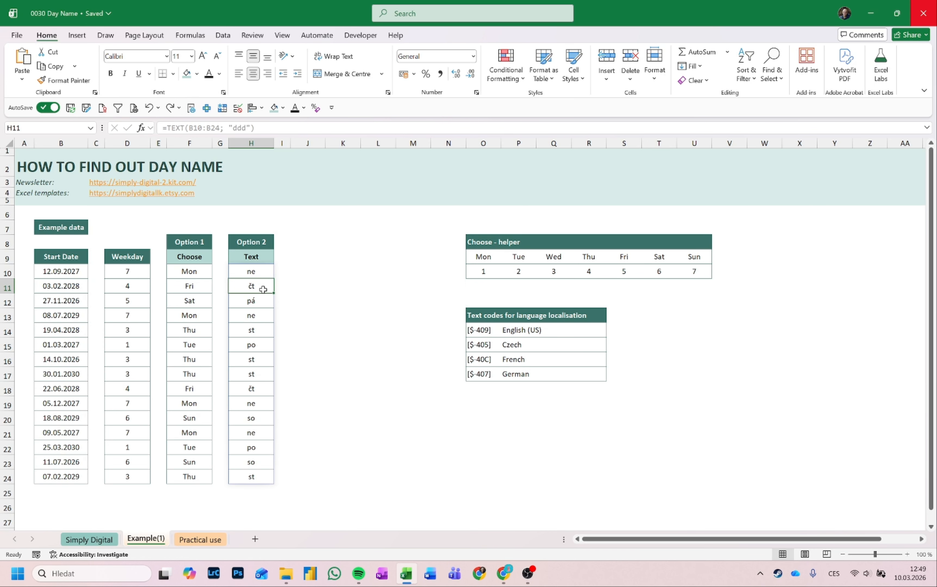
left_click(261, 274)
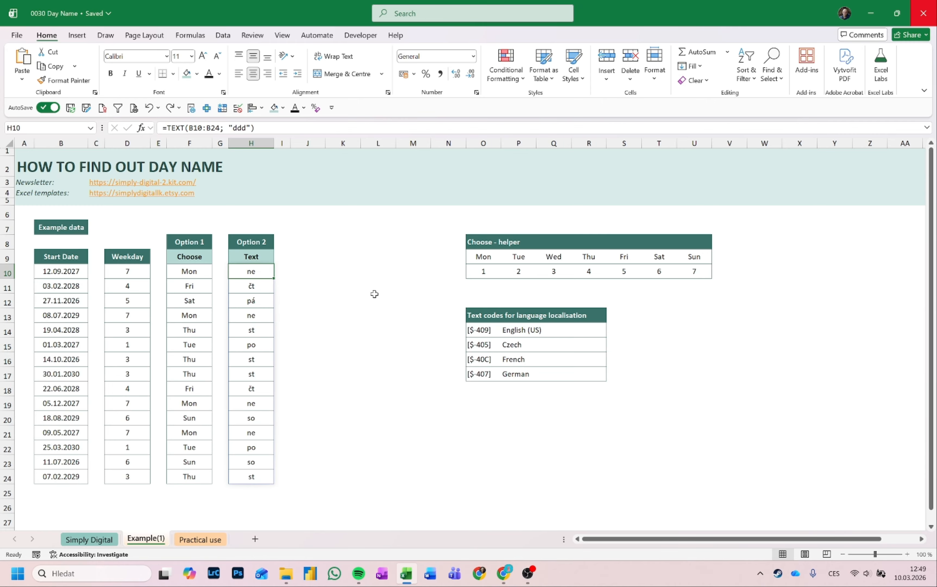
Insert the English (US) locale code [$-409] from O14 before ddd in the format text of the H10 TEXT formula.
left_click(475, 330)
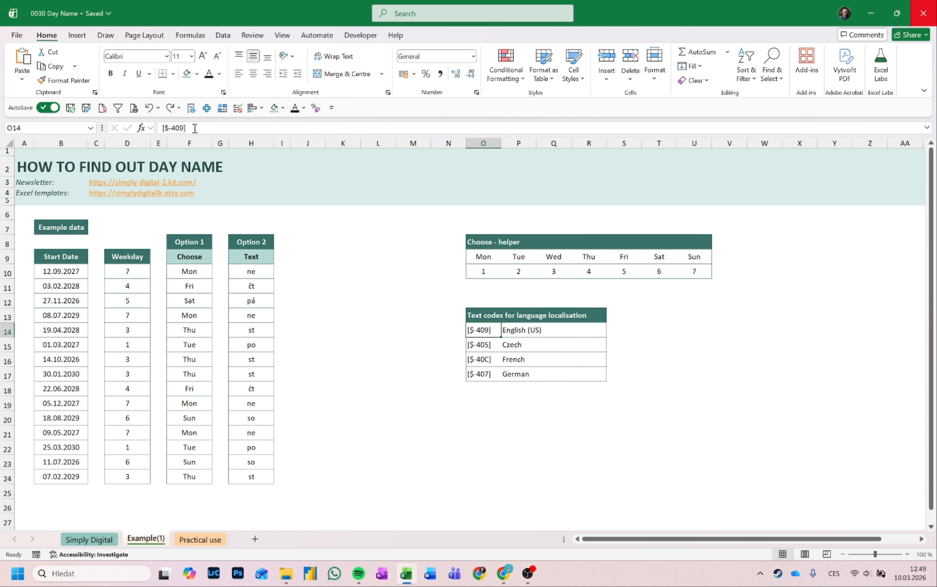
left_click_drag(193, 128, 159, 128)
key("ctrl+c")
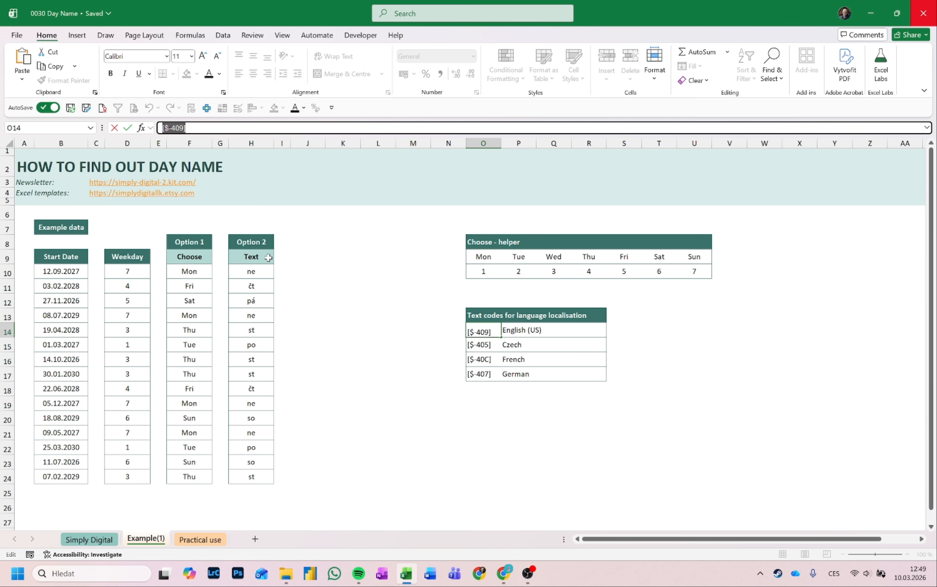
key("Escape")
left_click(251, 272)
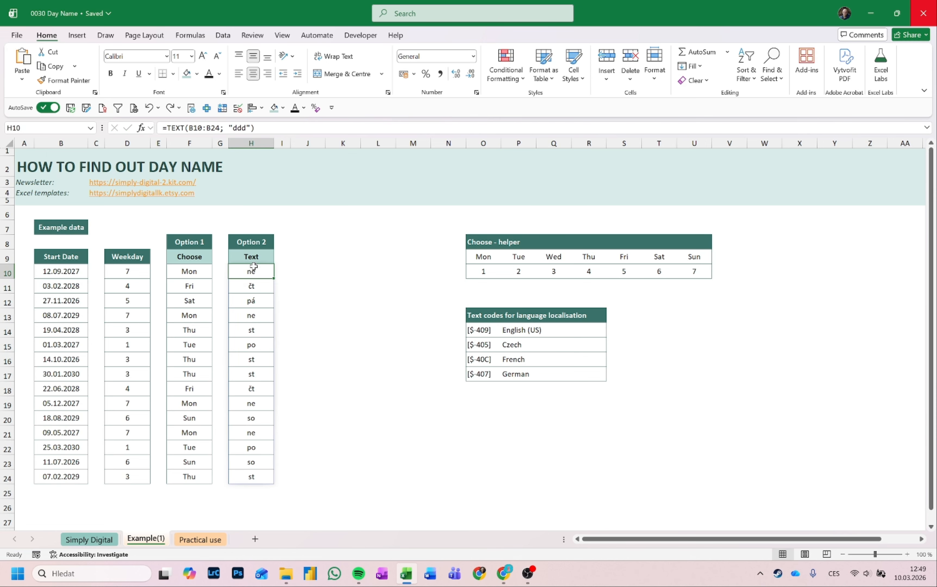
left_click(234, 129)
key("ctrl+v")
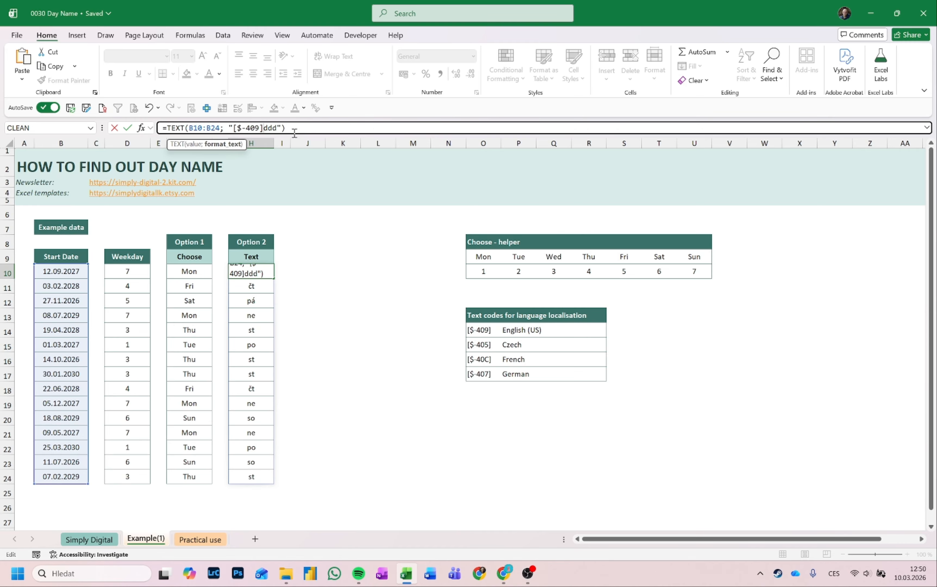
key("Return")
key("Up")
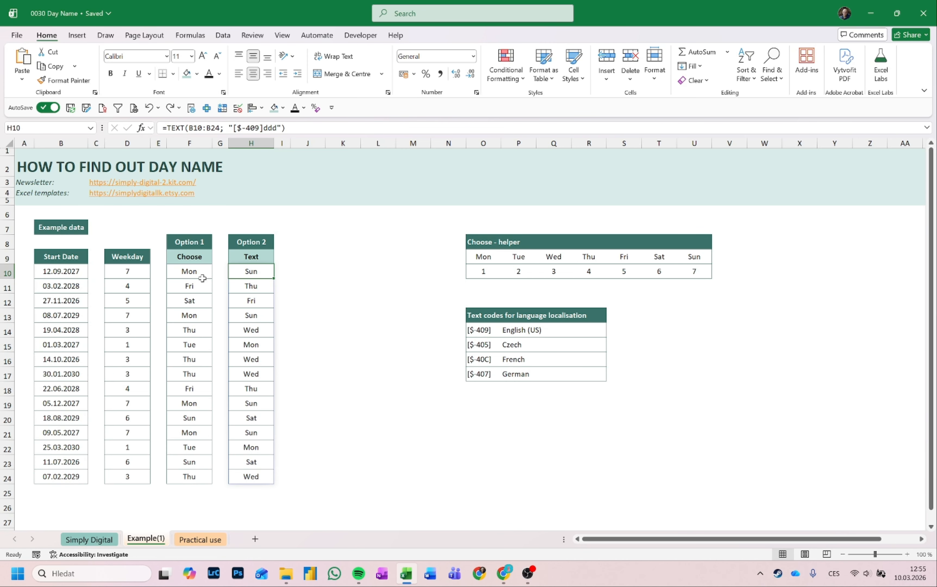
Add return type 2 (Monday as 1 to Sunday as 7) to the WEEKDAY function in the F10 CHOOSE formula.
left_click_drag(191, 273, 235, 273)
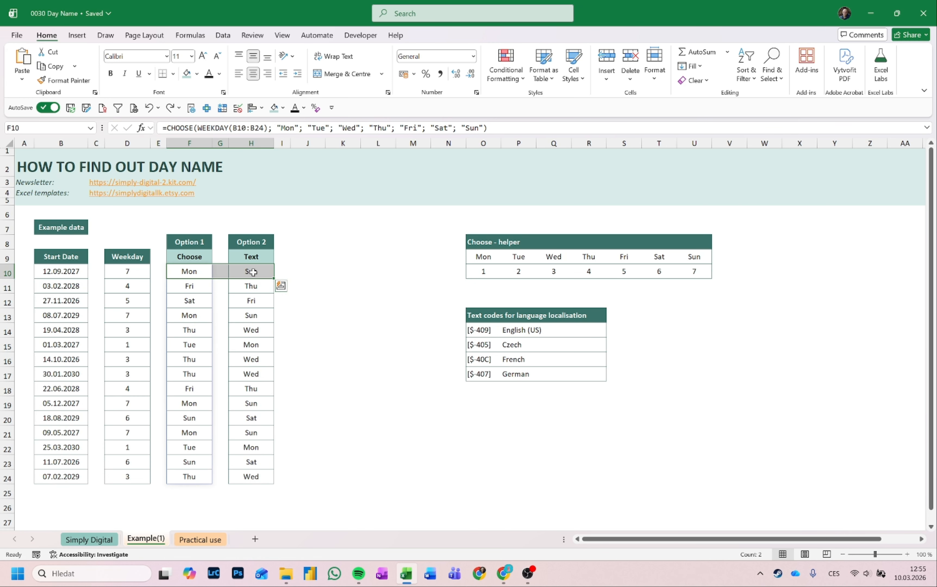
left_click(201, 271)
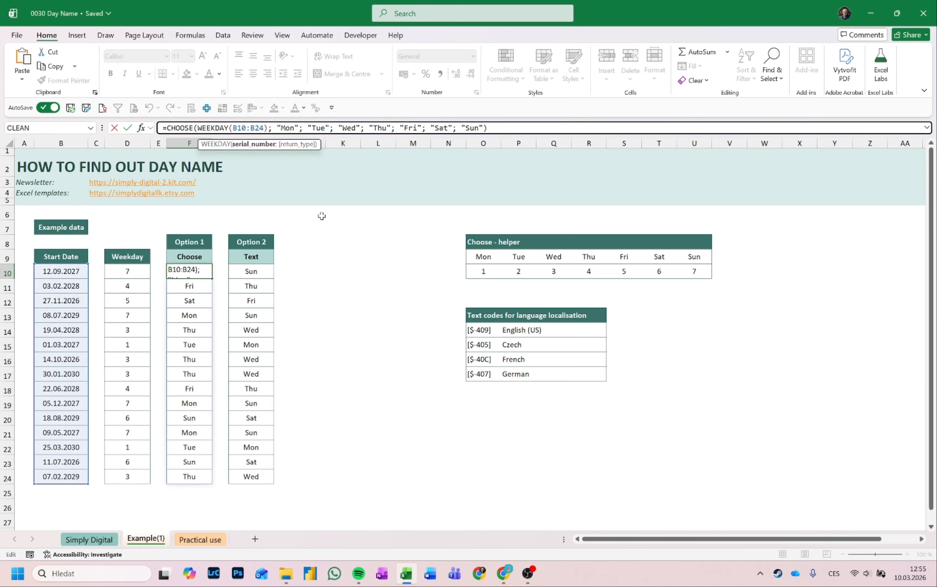
type(";")
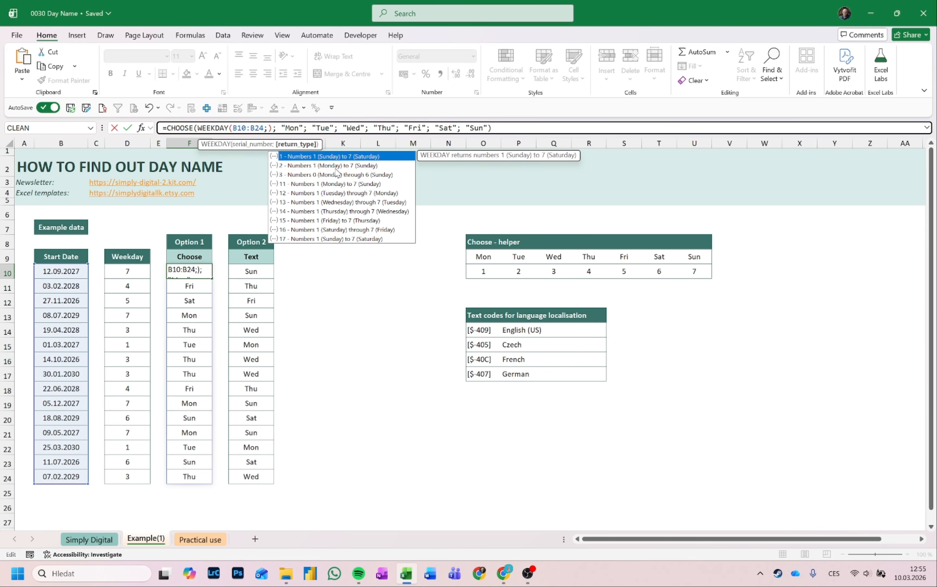
left_click(361, 166)
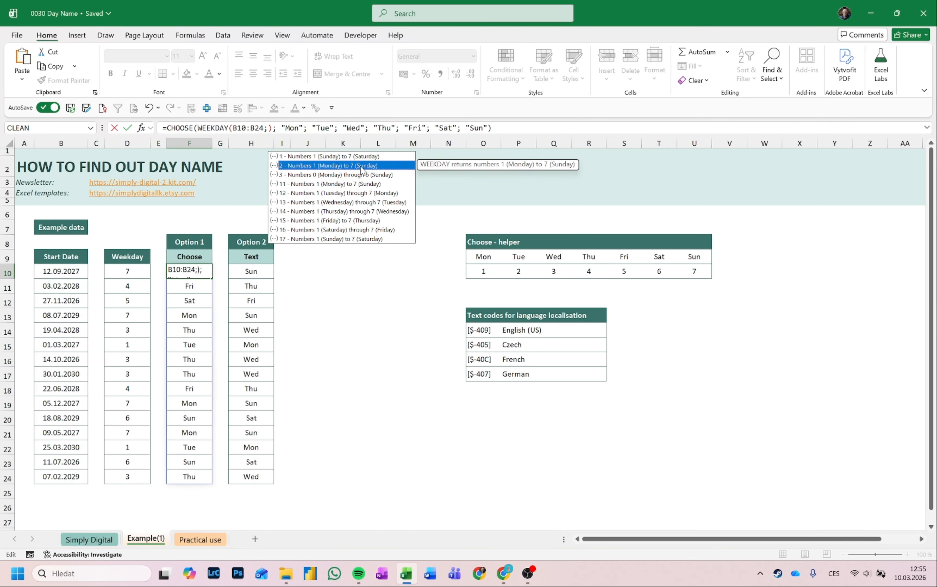
double_click(360, 167)
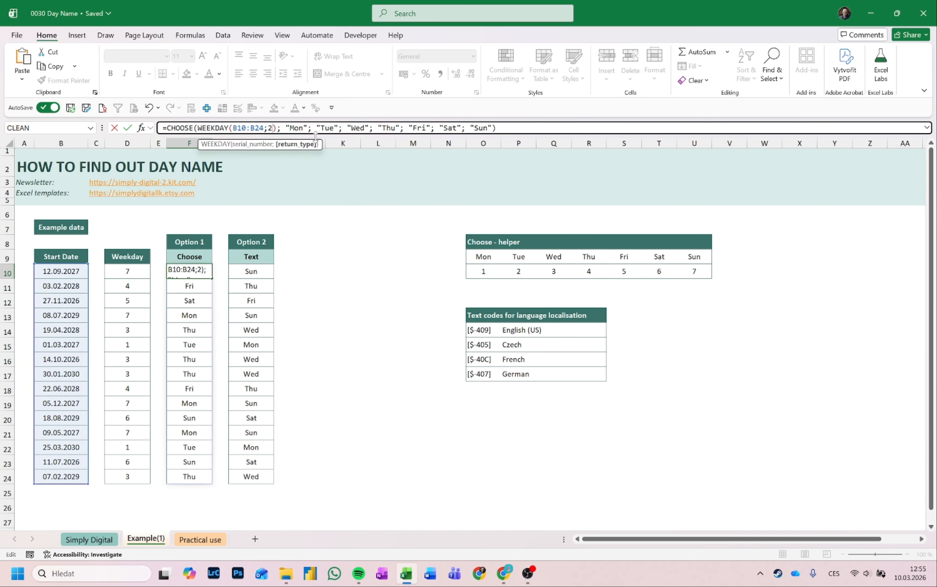
key("Return")
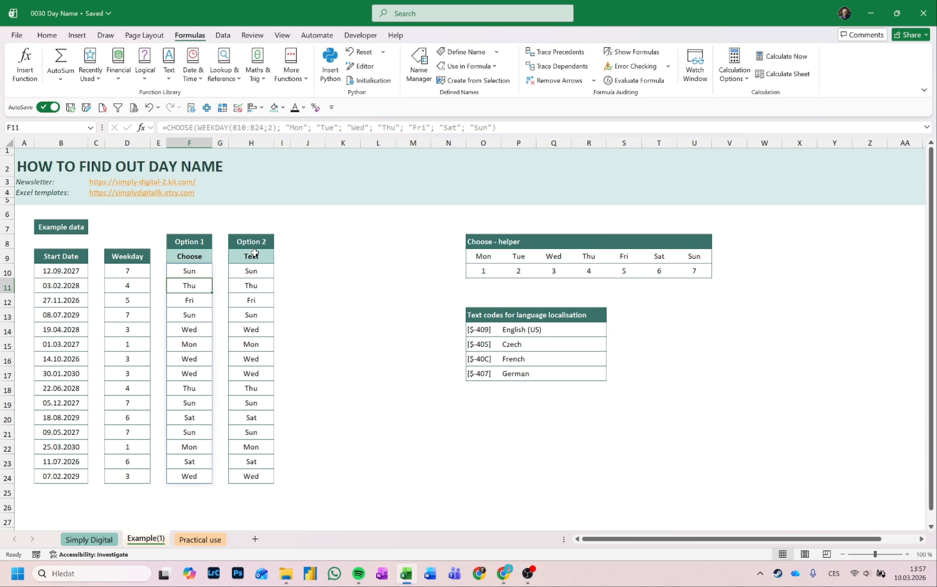
left_click_drag(208, 242, 191, 377)
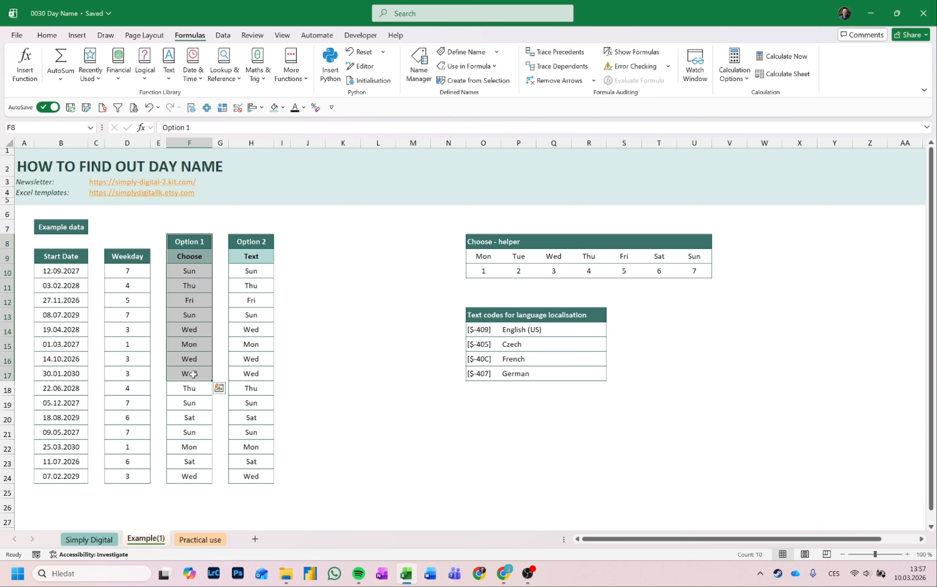
left_click(193, 244)
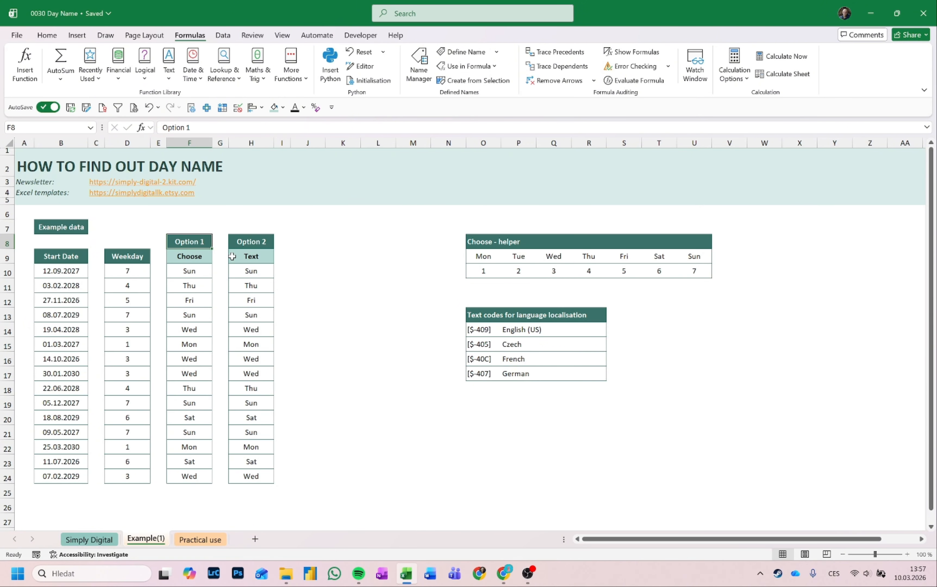
left_click(249, 246)
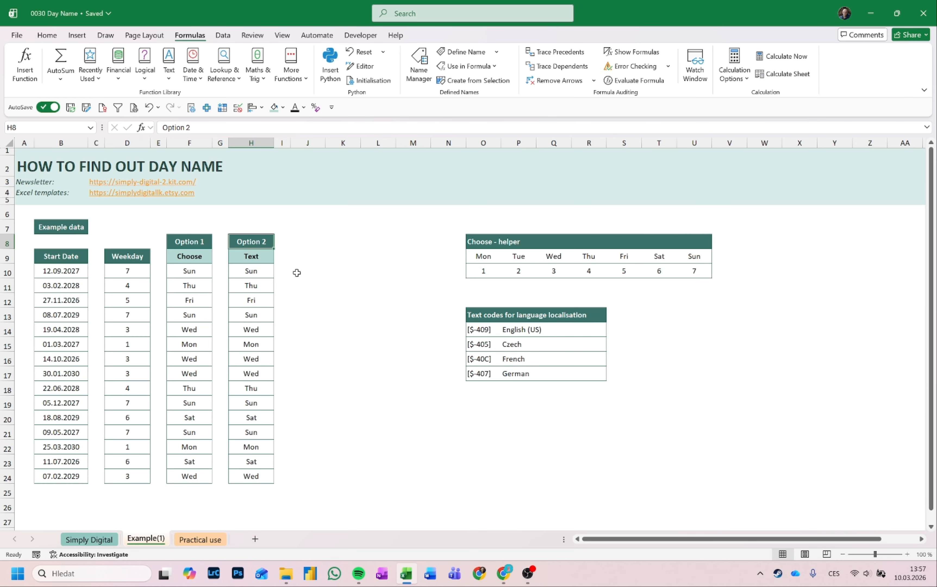
left_click(261, 268)
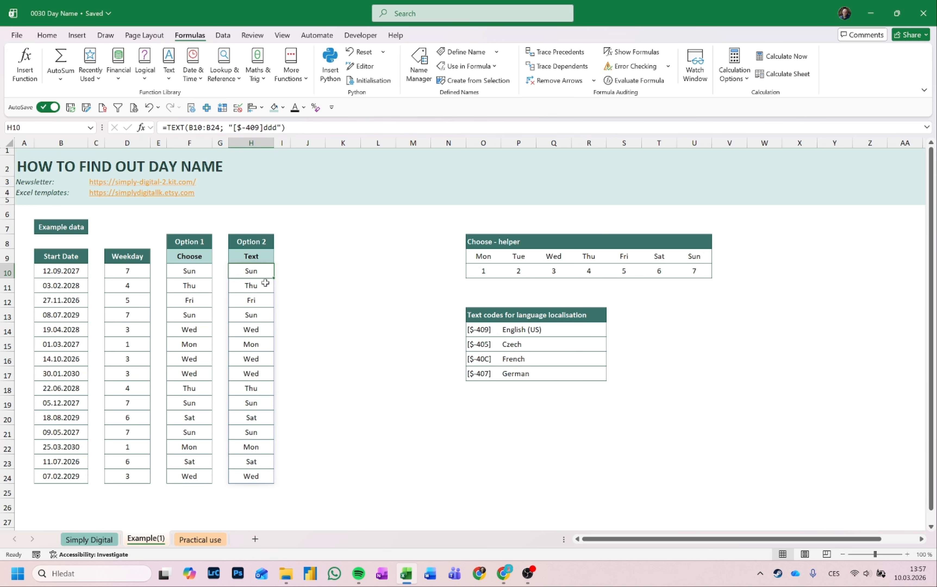
left_click(323, 271)
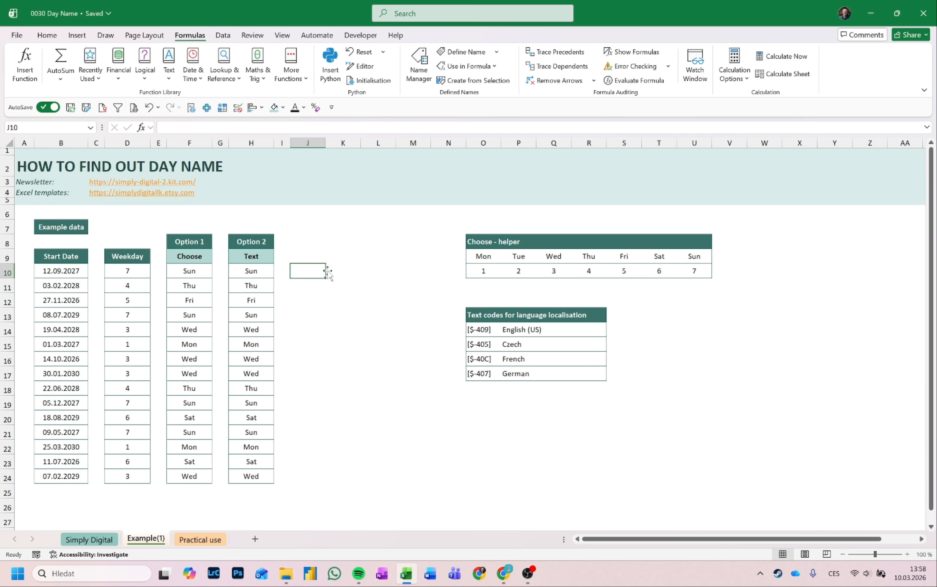
In J10, write a LAMBDA formula with the parameter dates, using the CHOOSE expression copied from F10 as its calculation.
left_click(193, 272)
left_click_drag(504, 128, 173, 132)
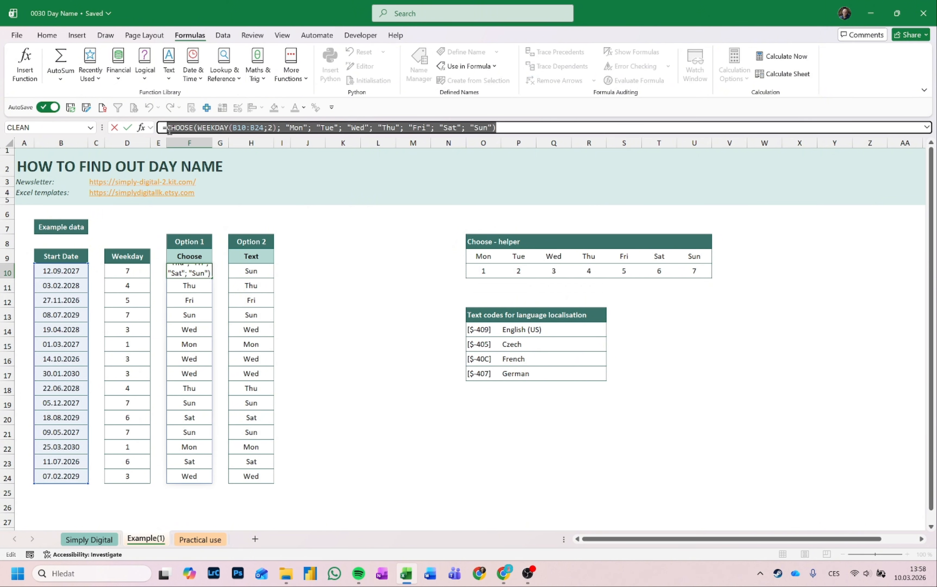
left_click(318, 272)
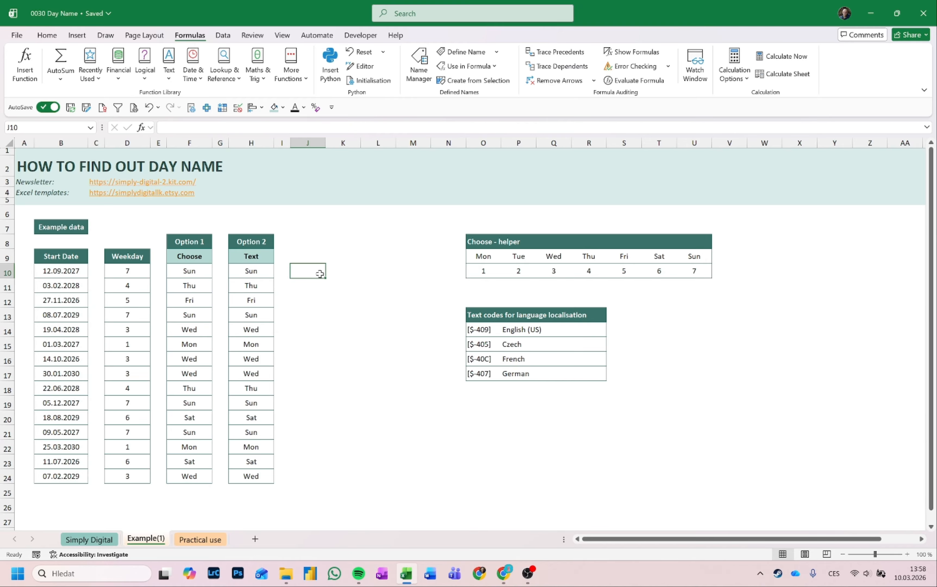
type("=lam")
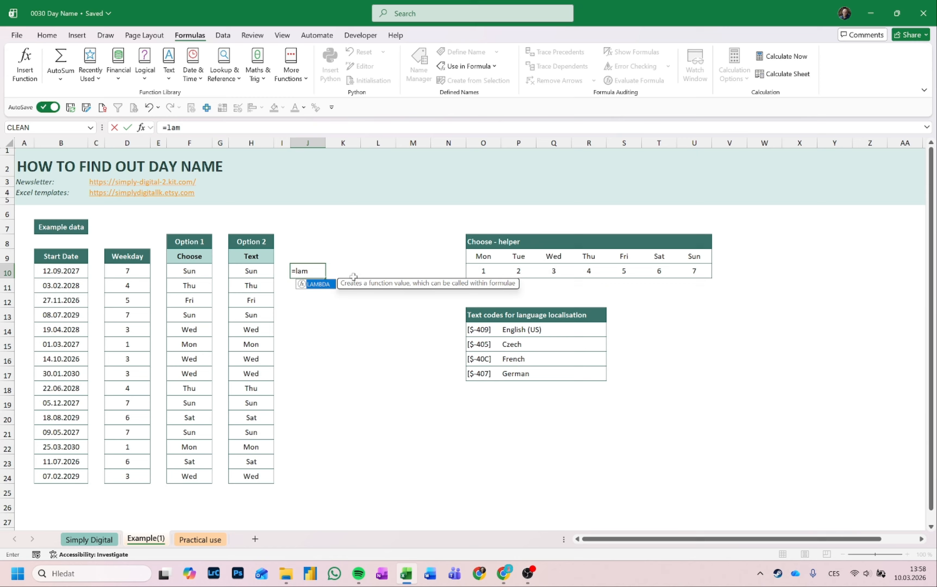
key("Tab")
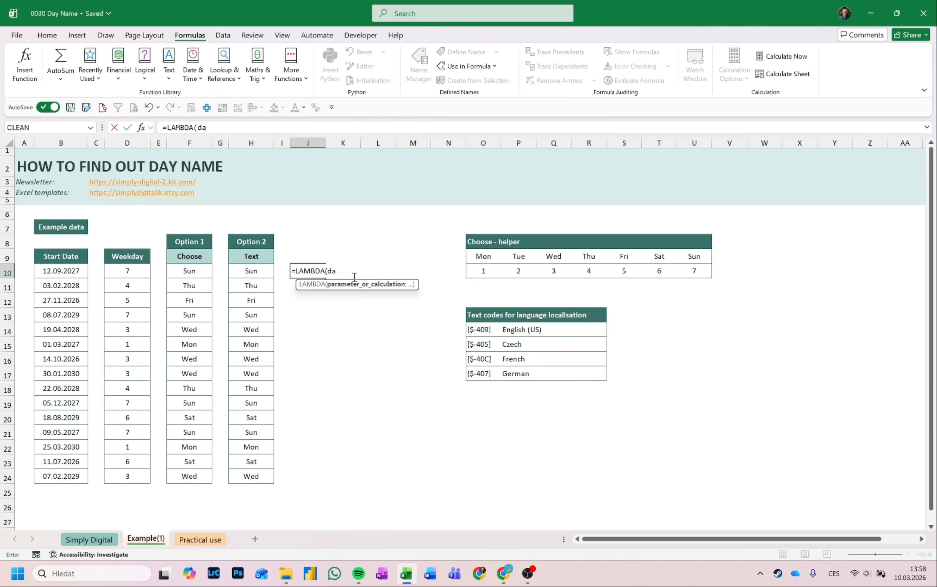
type("dates;")
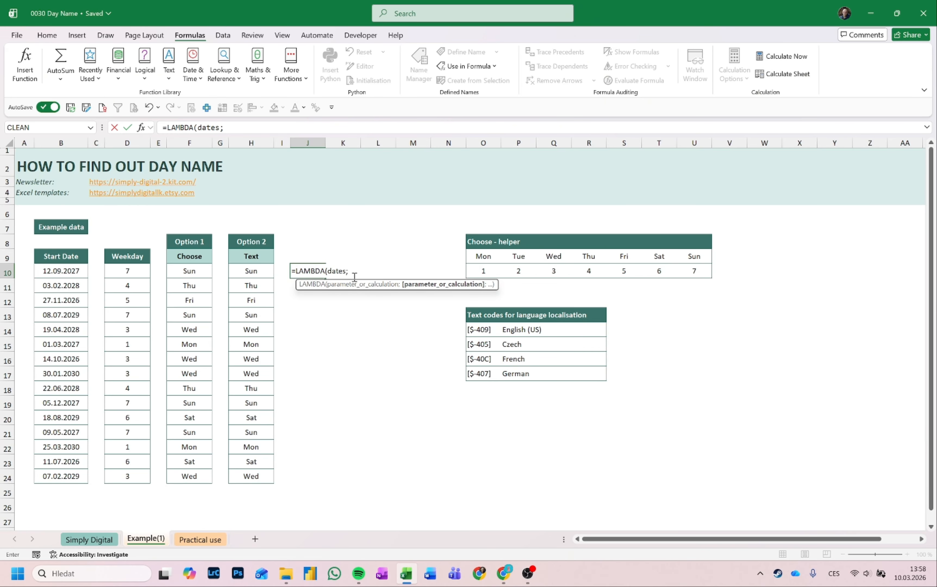
type("CHOOSE(WEEKDAY(B10:B24;2); \"Mon\"; \"Tue\"; \"Wed\"; \"Thu\"; \"Fri\"; \"Sat\"; \"Sun\")")
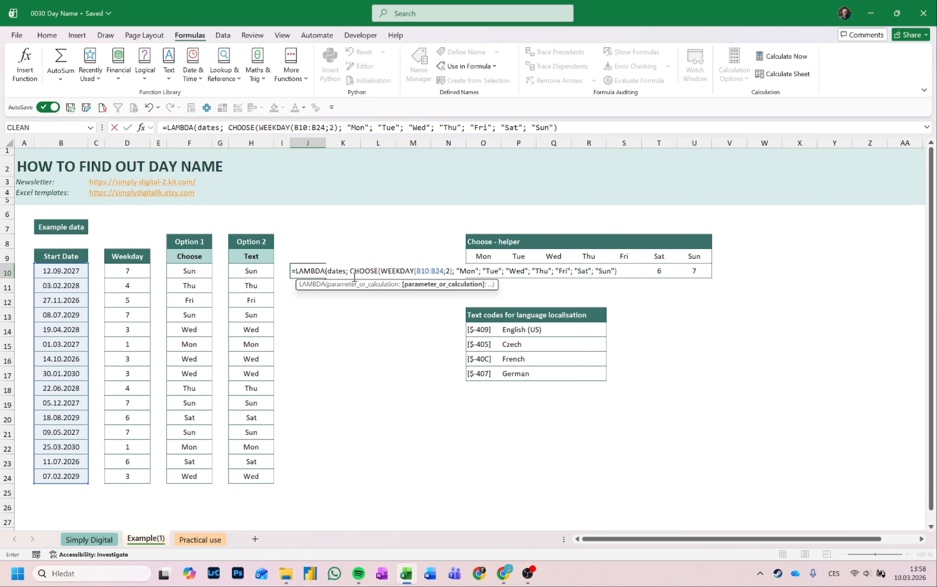
type(")")
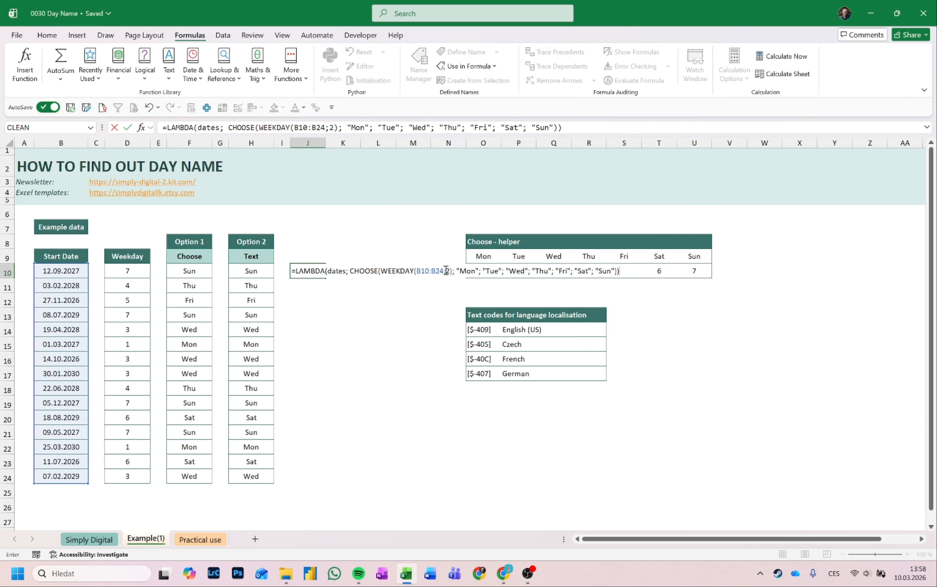
Replace the B10:B24 reference inside the J10 LAMBDA's WEEKDAY function with the parameter dates.
left_click_drag(445, 271, 427, 270)
type("dates")
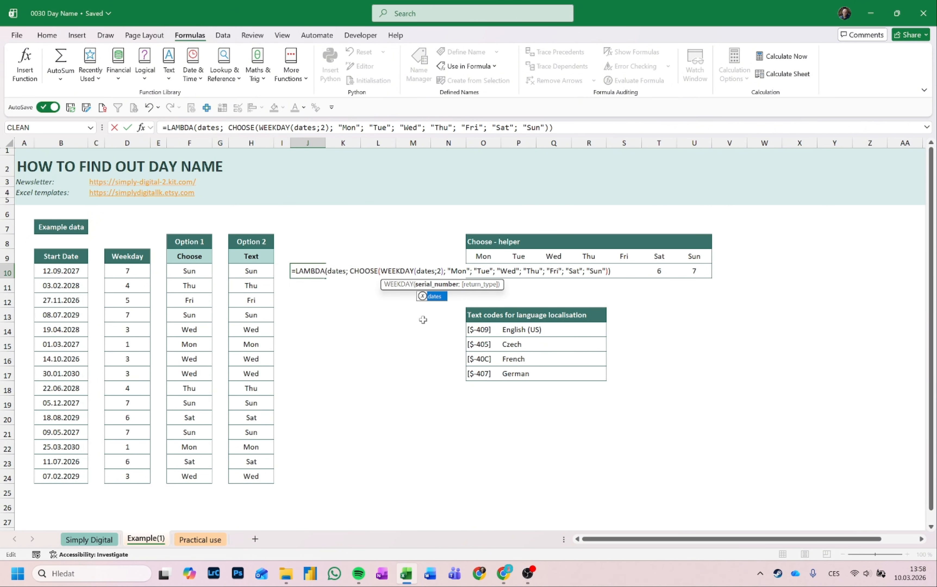
key("Return")
key("Up")
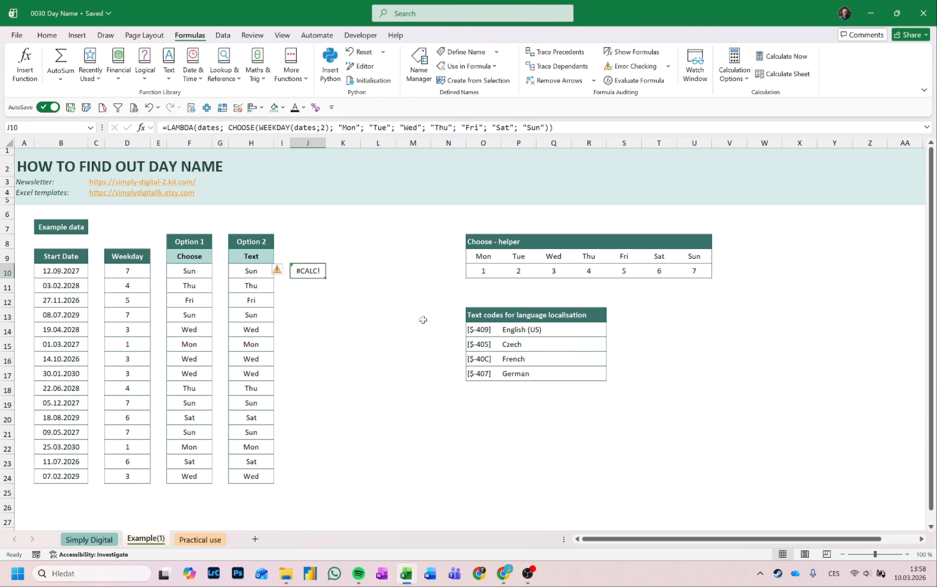
Define a workbook-scoped name fxDayName that refers to the LAMBDA formula copied from J10.
left_click_drag(555, 128, 161, 139)
key("ctrl+c")
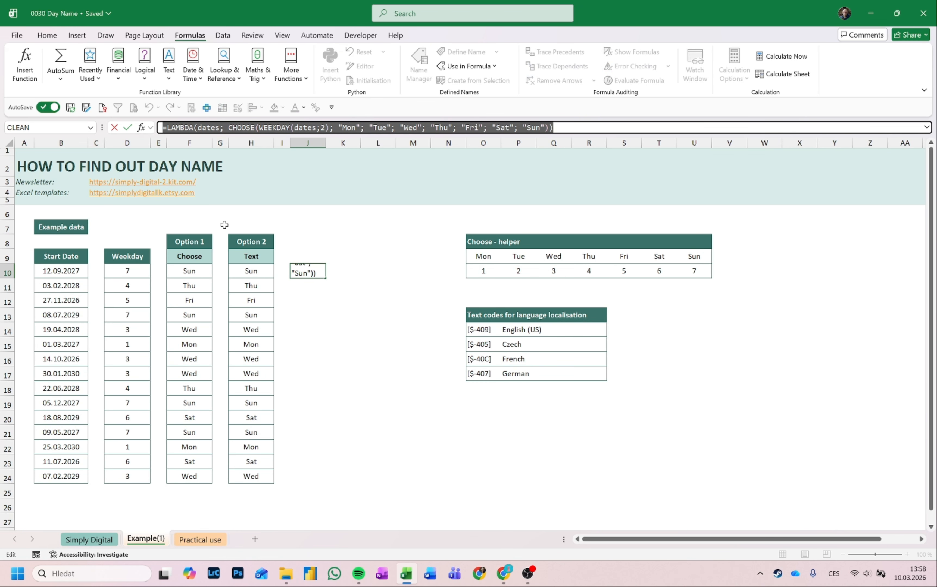
key("Escape")
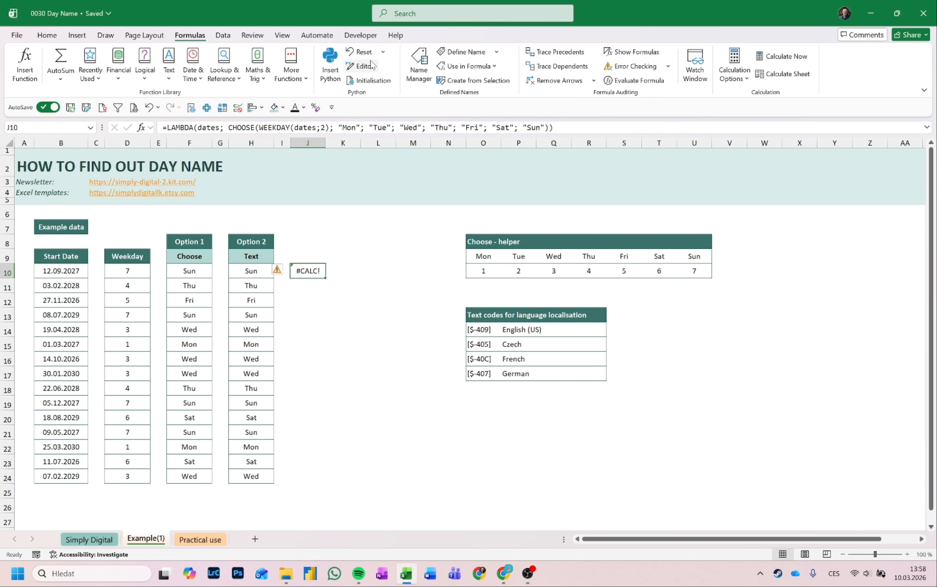
left_click(464, 52)
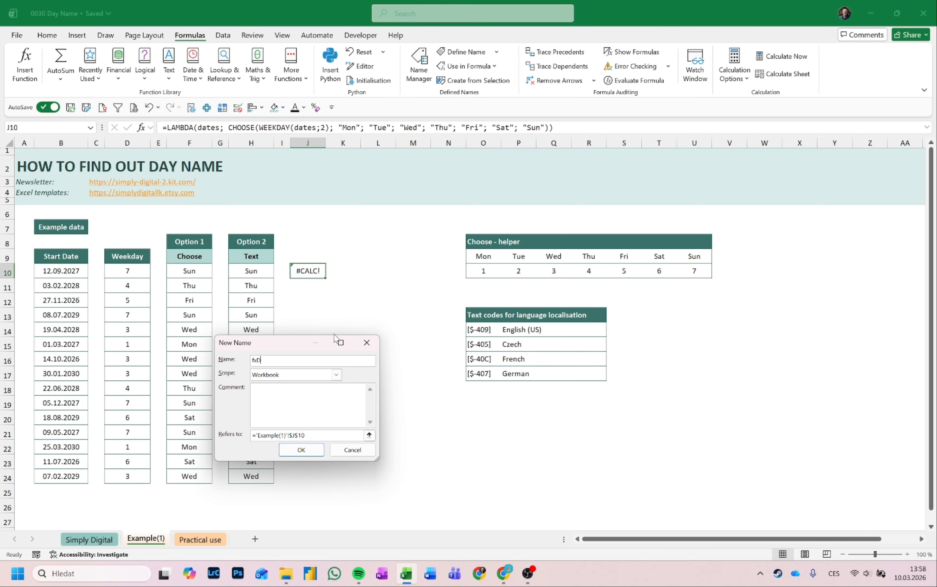
key("Tab")
key("Tab")
key("Tab")
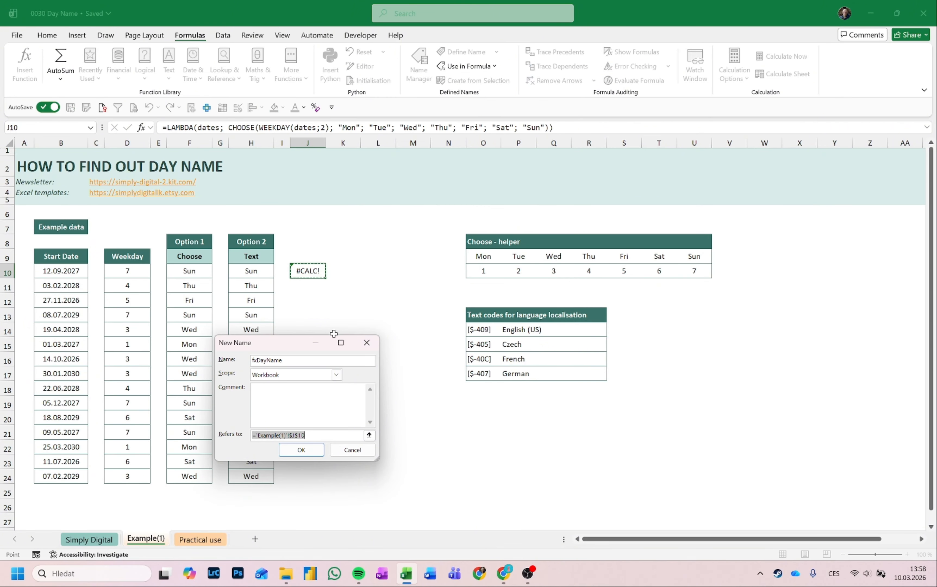
key("ctrl+v")
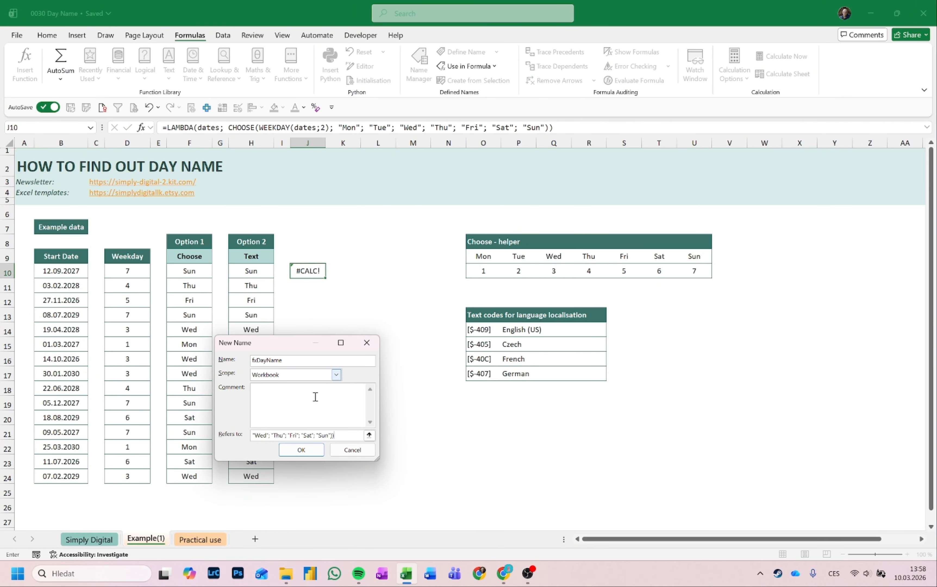
left_click(302, 450)
Replace the LAMBDA formula in J10 with =fxDayName(B10:B24).
key("Delete")
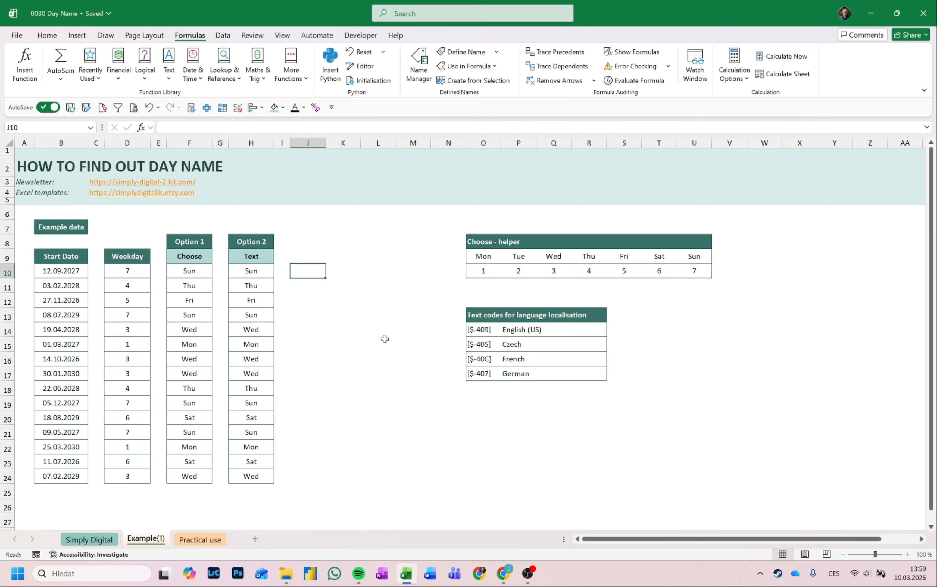
type("=")
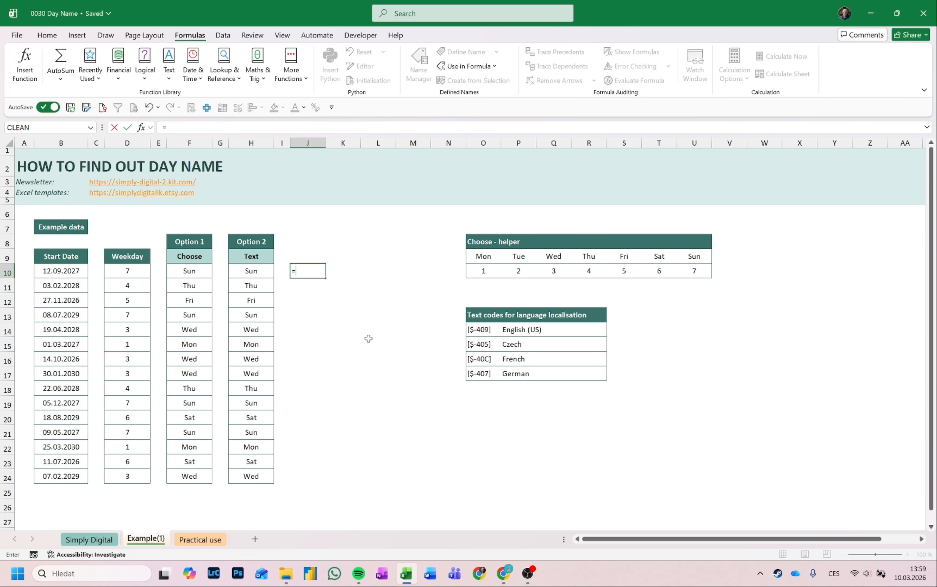
type("fx")
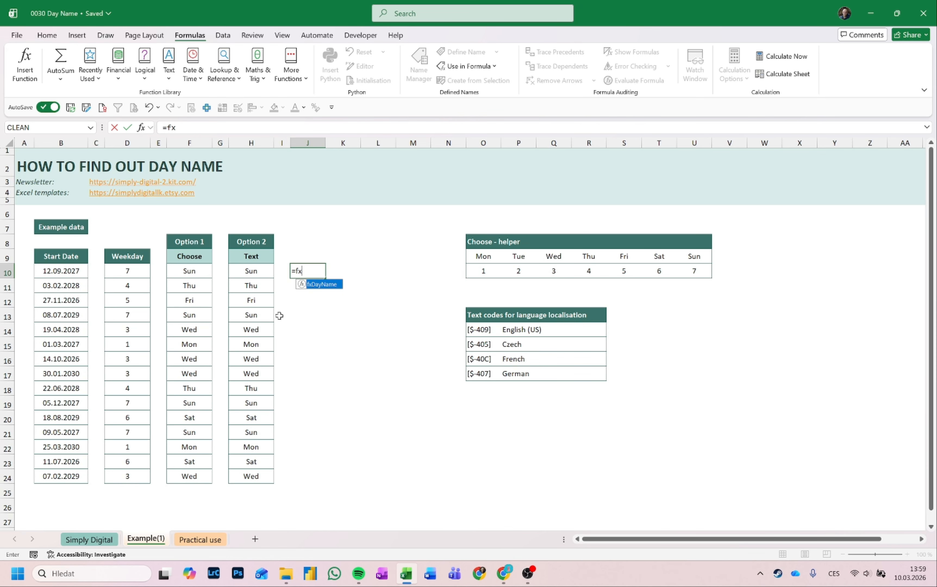
key("Tab")
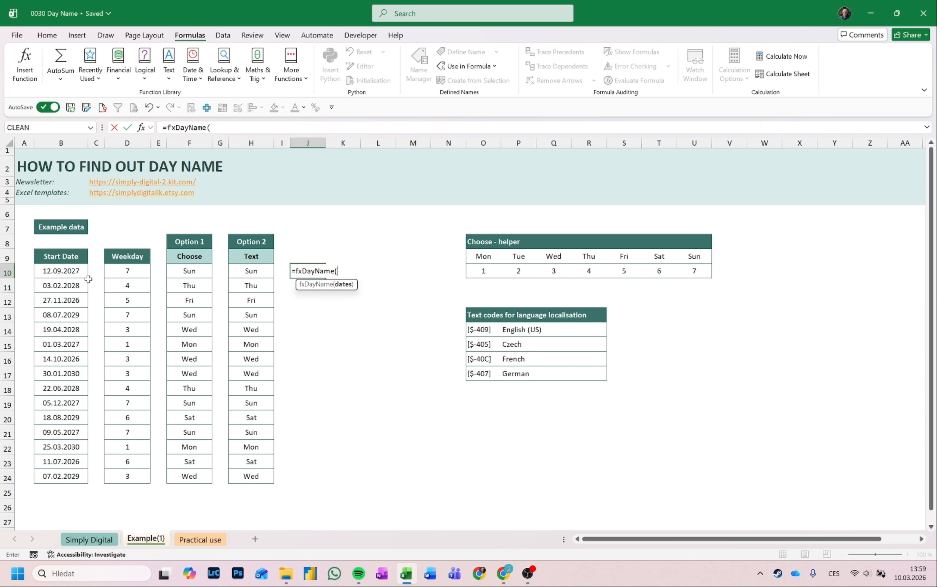
left_click_drag(76, 273, 70, 476)
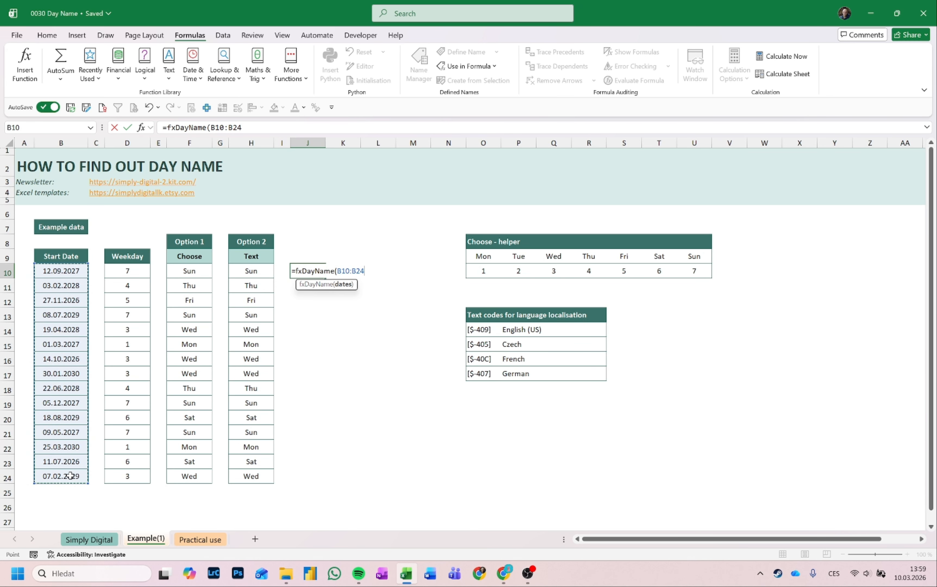
type(")")
key("Return")
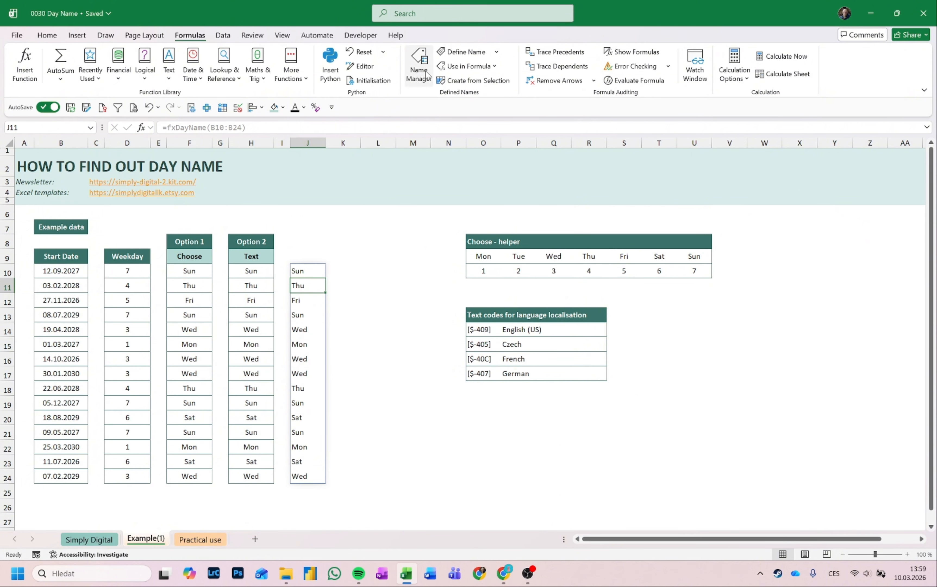
Review the fxDayName definition among the workbook's defined names, and reselect J10.
left_click(419, 64)
left_click(187, 349)
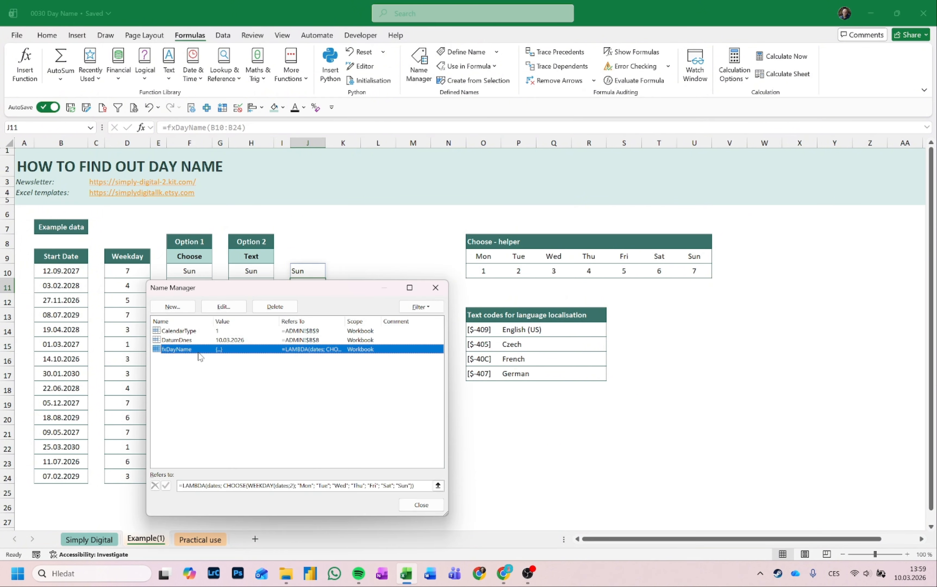
left_click_drag(281, 289, 461, 240)
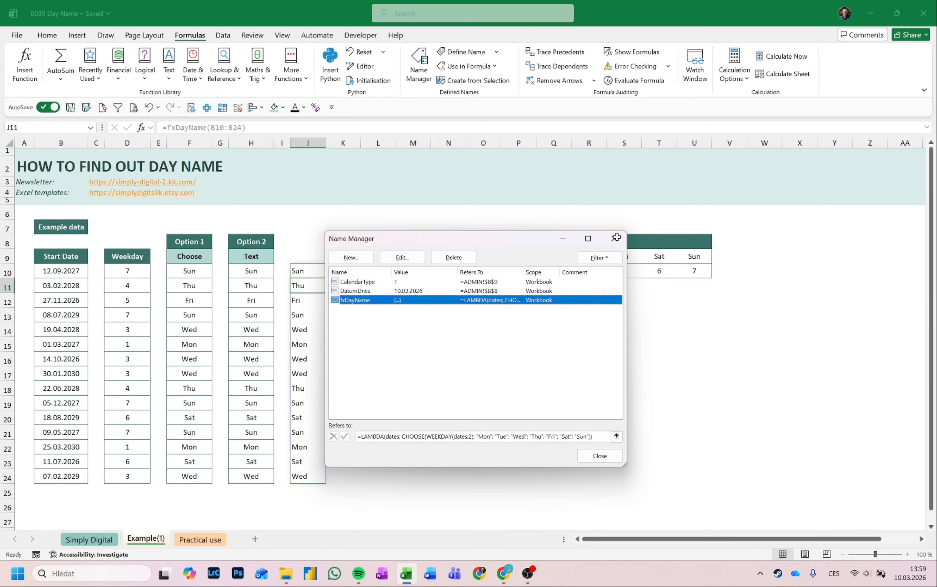
left_click(612, 240)
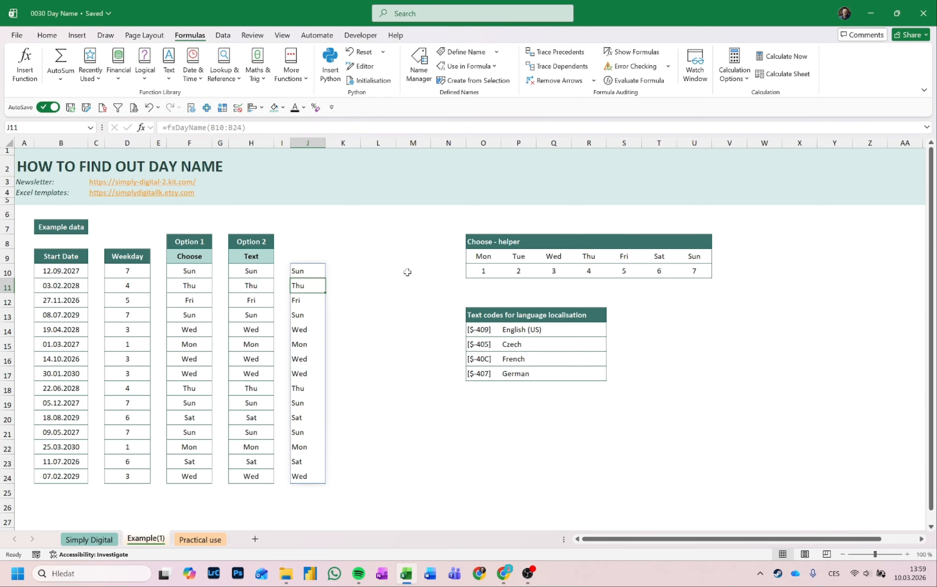
key("Up")
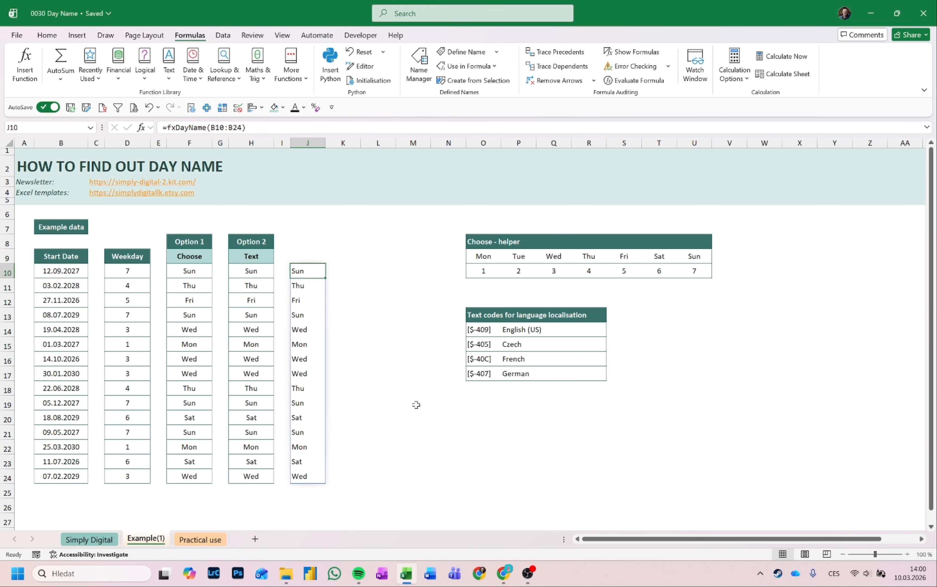
Convert the range B7:F61 on the Practical use sheet into a table with headers and turn off its filter buttons.
left_click(208, 541)
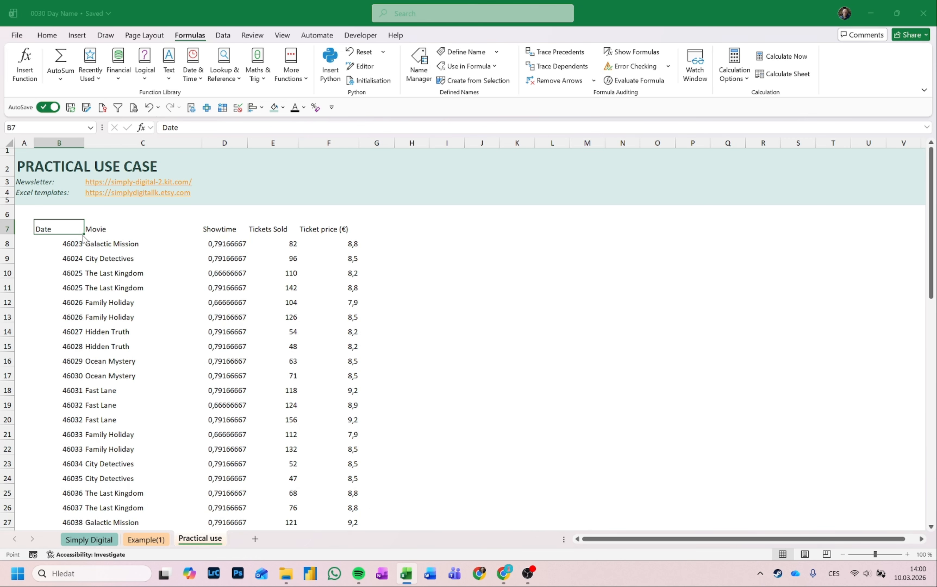
key("ctrl+t")
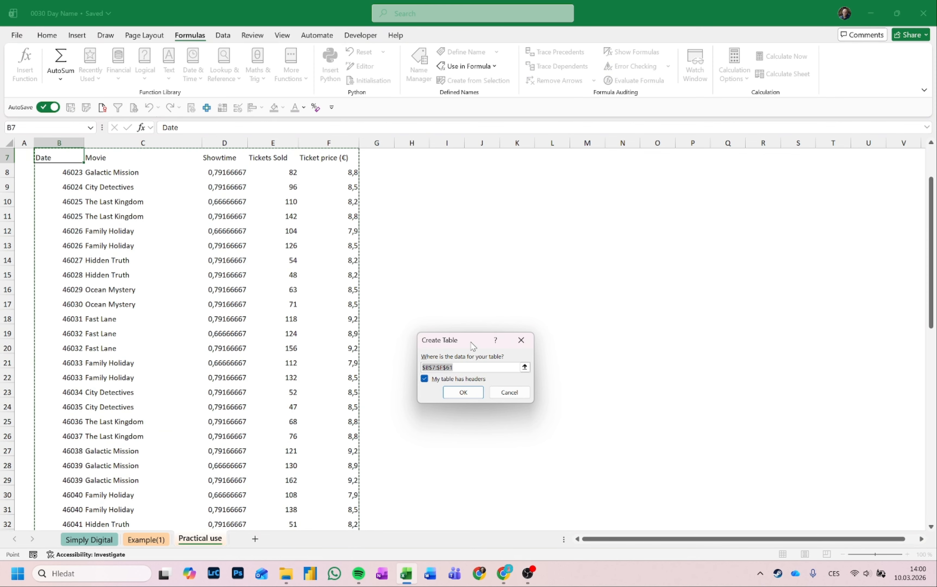
left_click_drag(473, 345, 474, 227)
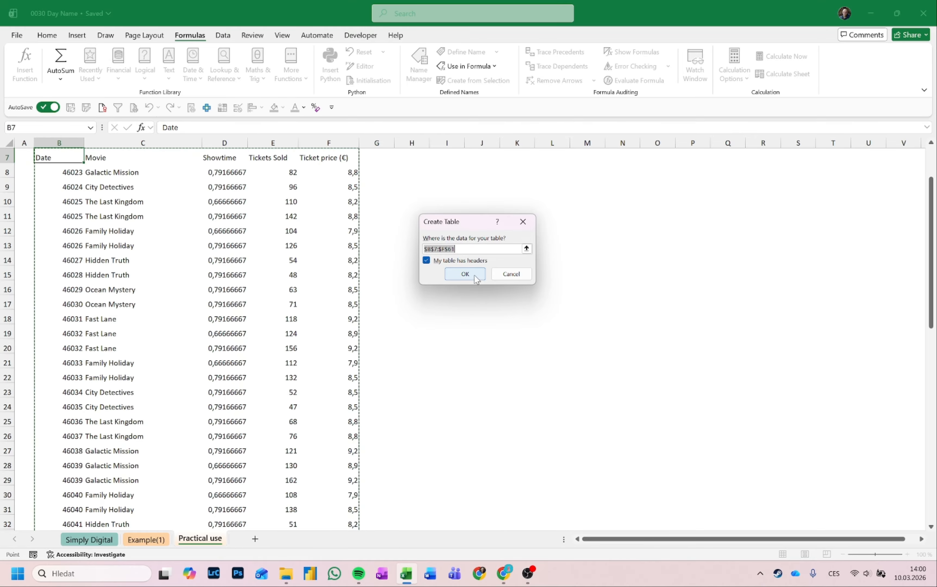
left_click(466, 273)
scroll(241, 261, "up", 2)
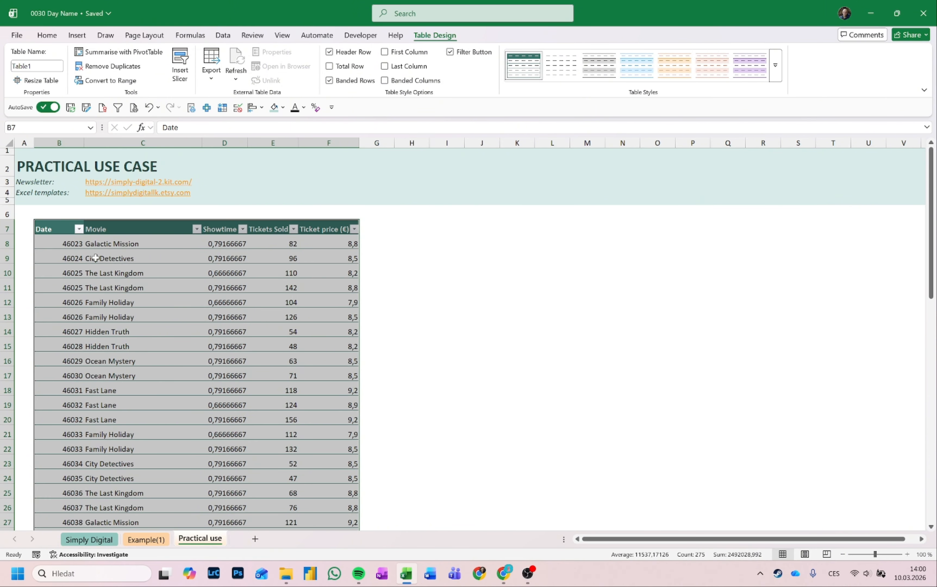
left_click(455, 54)
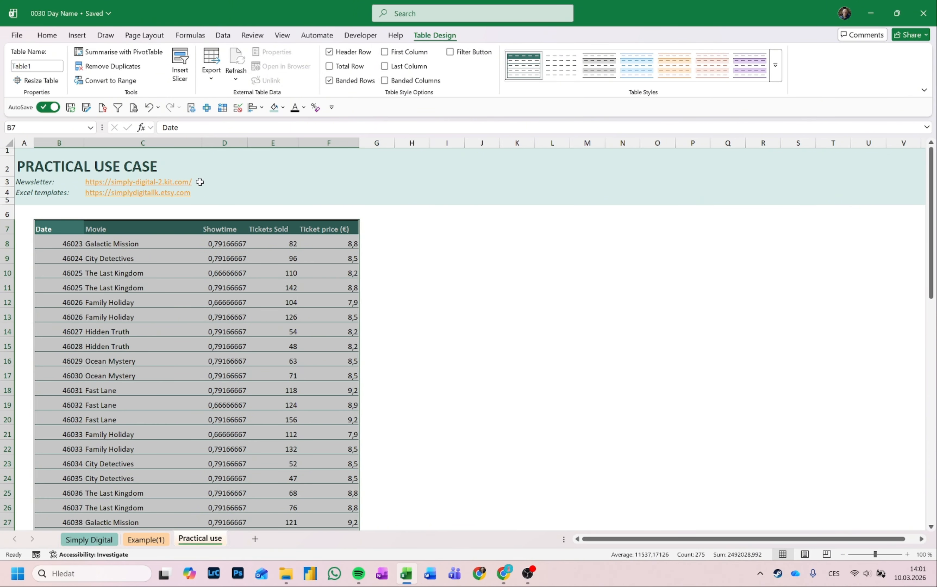
Format the table's Date column values as Short Date and centre them.
left_click(63, 245)
key("ctrl+shift+Down")
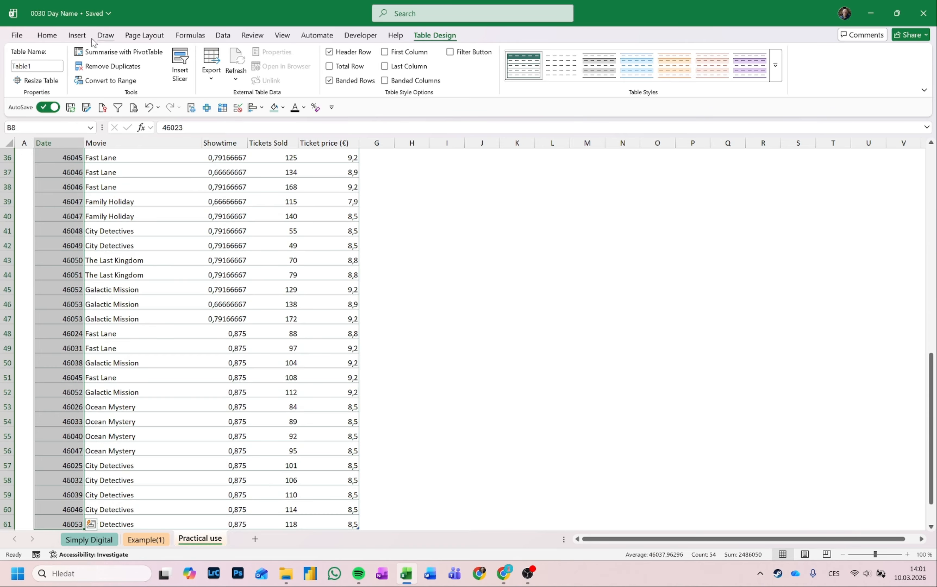
left_click(47, 35)
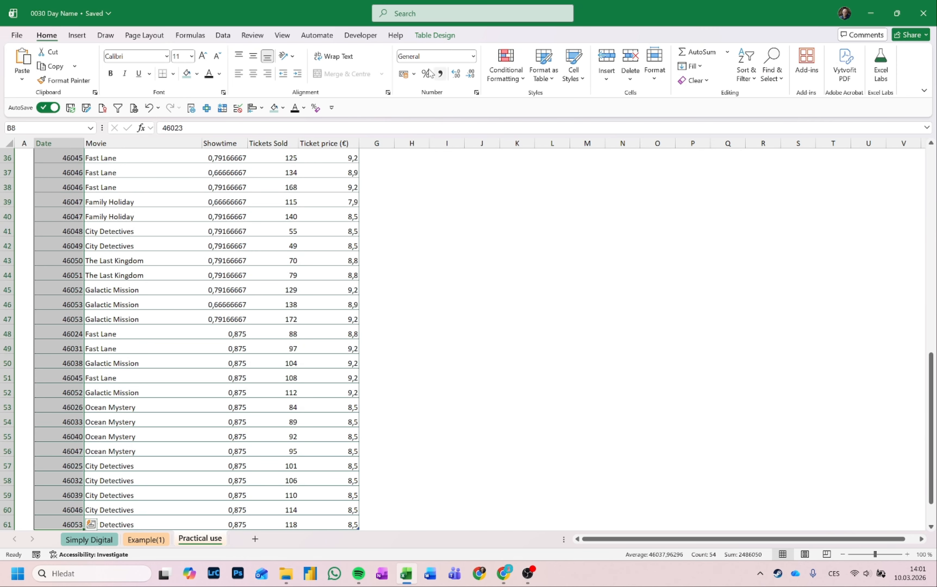
left_click(474, 56)
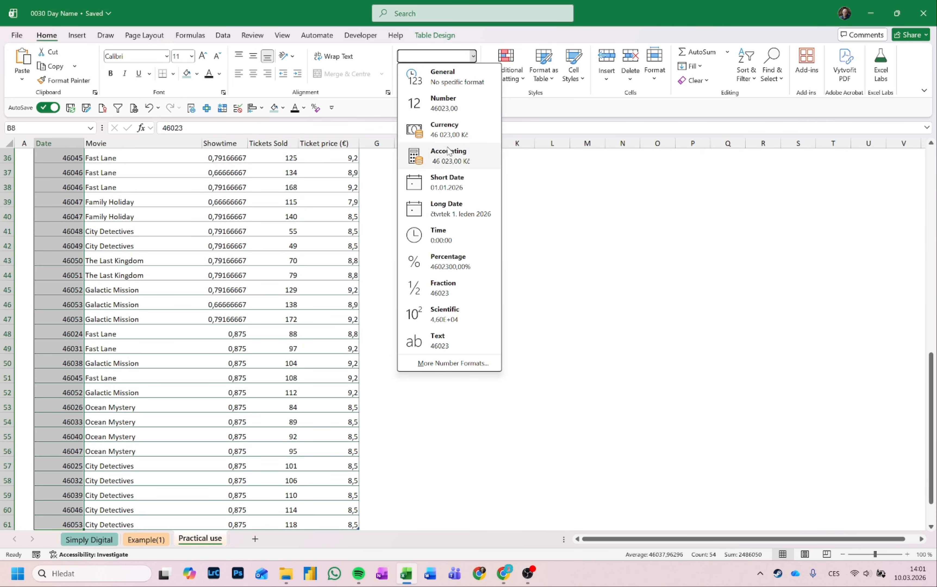
left_click(447, 183)
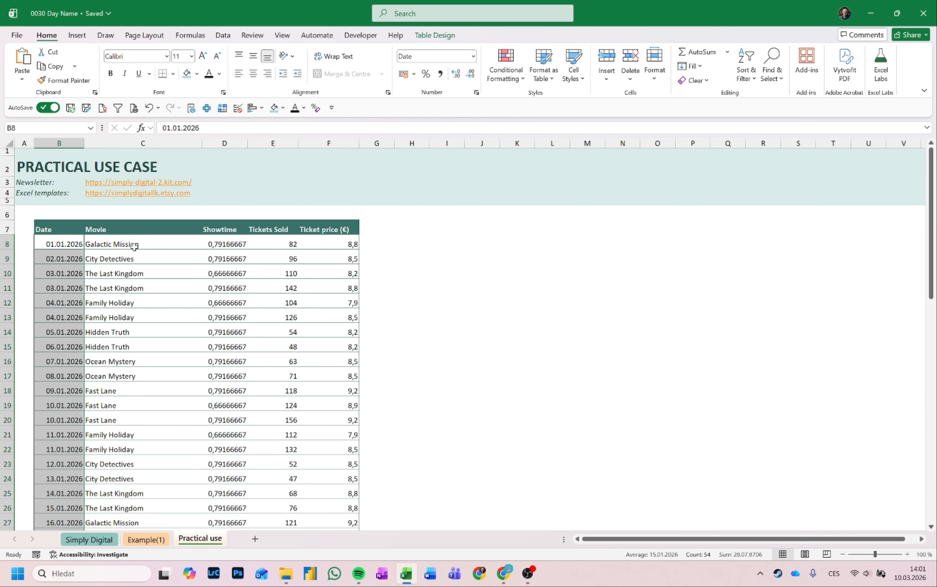
left_click(253, 74)
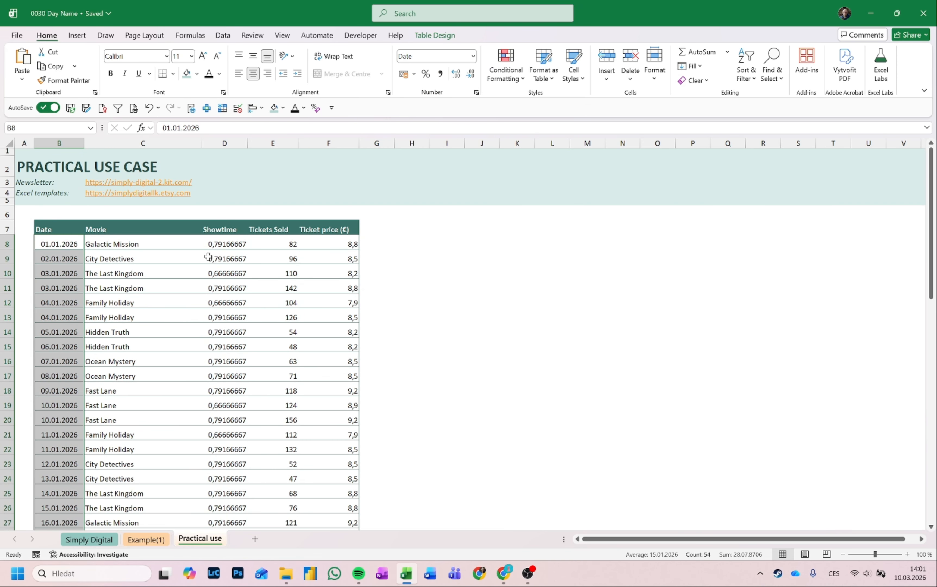
Format the table's Showtime column values as Time and centre them.
left_click(223, 244)
key("ctrl+shift+Down")
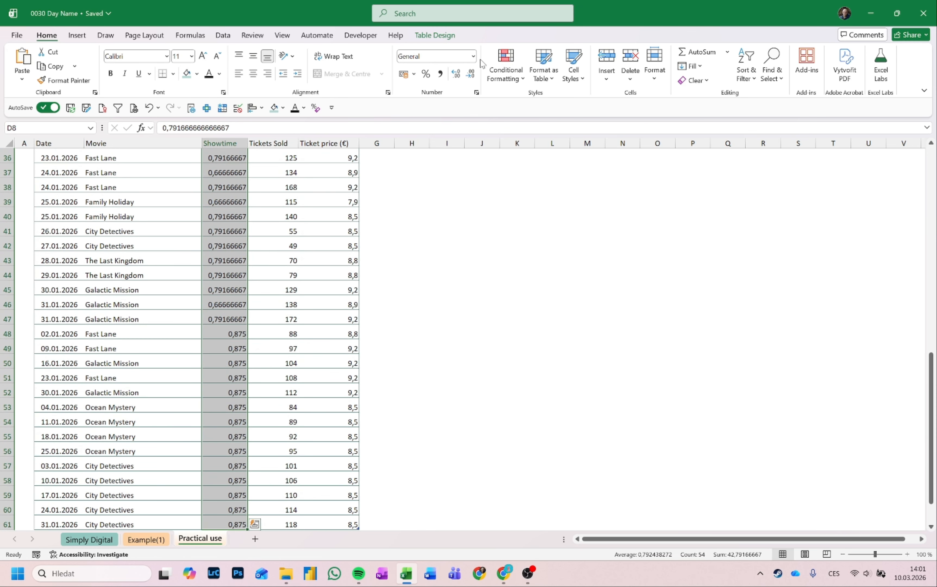
left_click(473, 56)
left_click(446, 239)
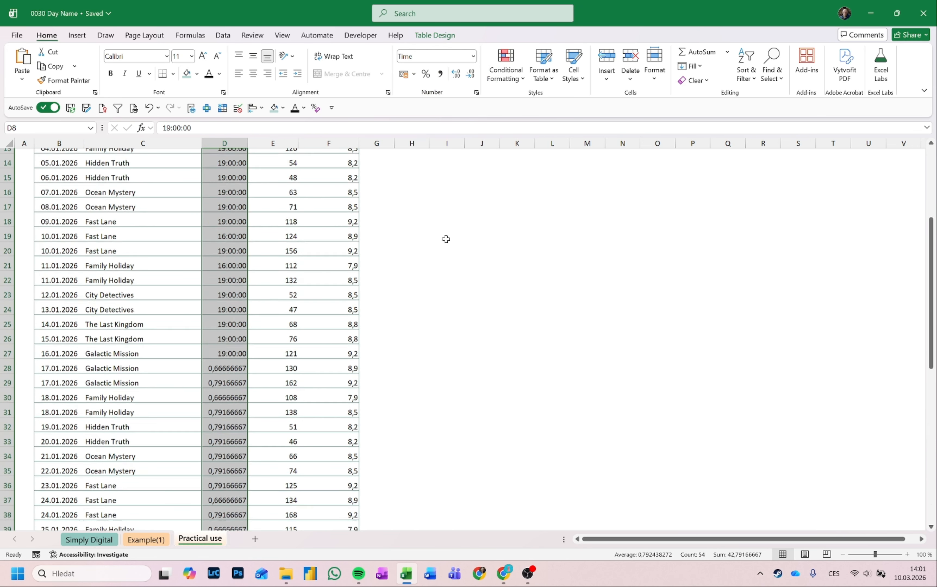
scroll(446, 239, "up", 4)
left_click(253, 73)
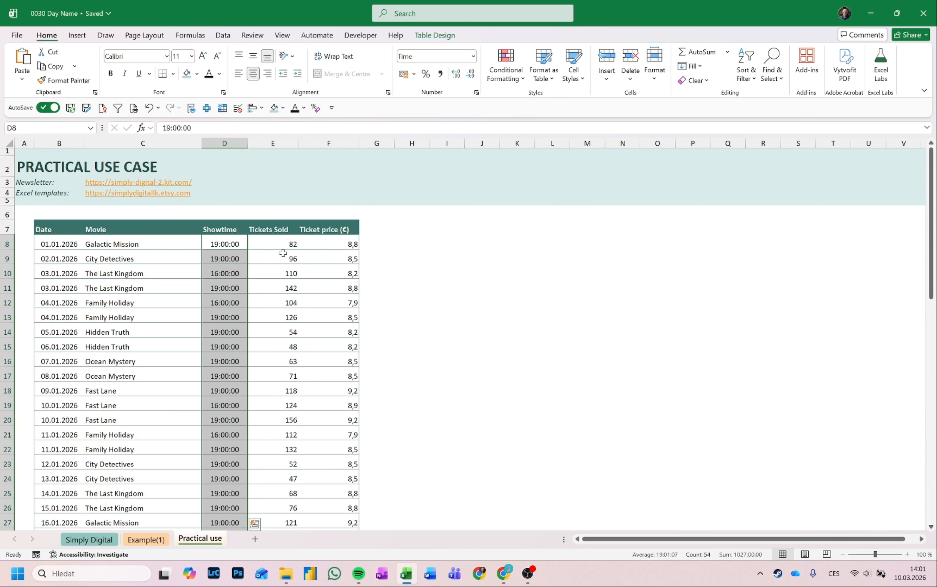
left_click(285, 249)
key("ctrl+shift+Down")
scroll(347, 288, "up", 3)
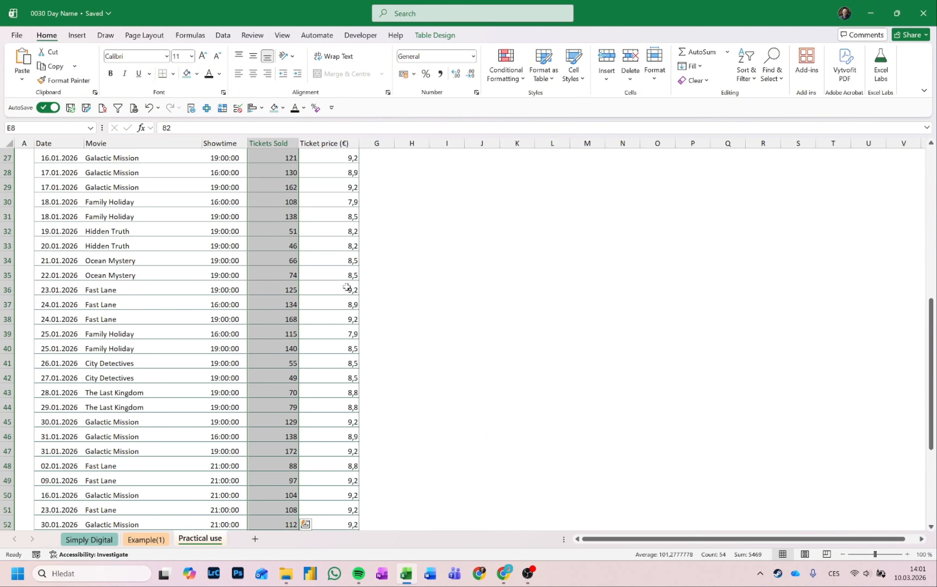
Apply the Euro (123 €) accounting format to the table's Ticket price (€) column values.
scroll(347, 288, "up", 9)
left_click(338, 244)
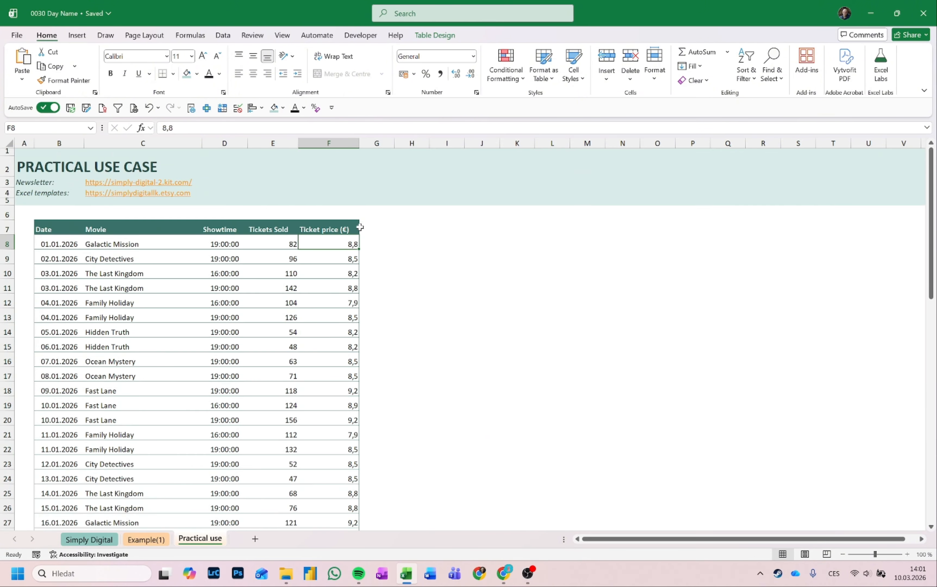
key("ctrl+shift+Down")
left_click(414, 73)
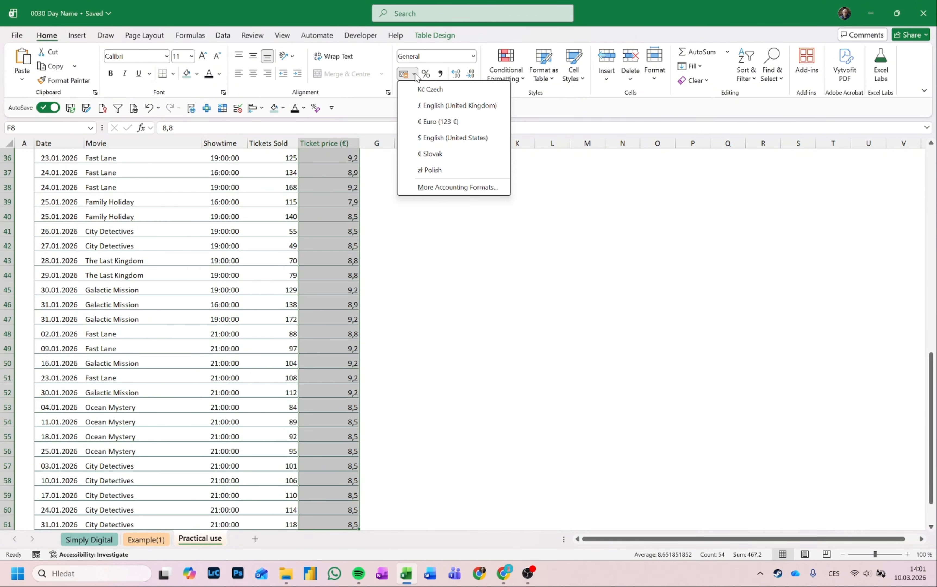
left_click(430, 122)
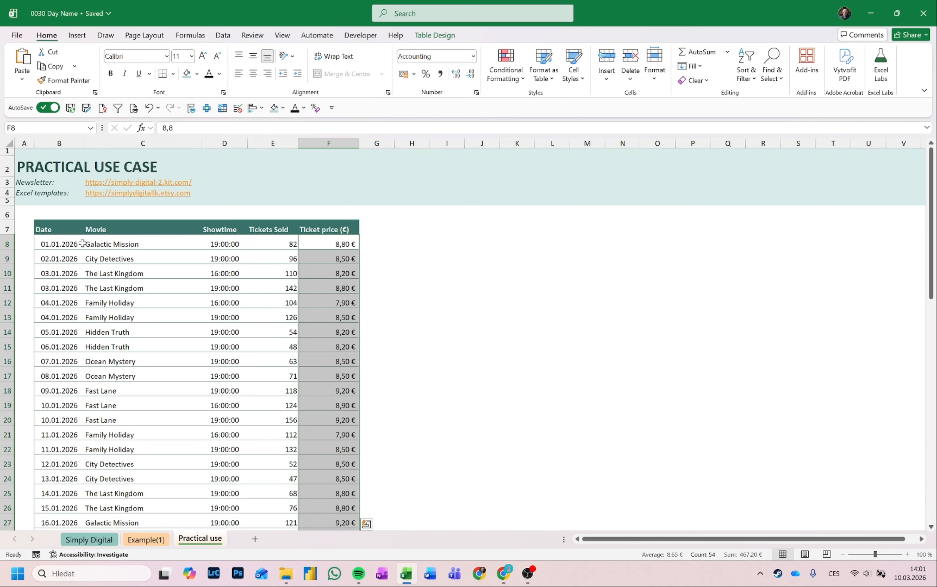
left_click(59, 242)
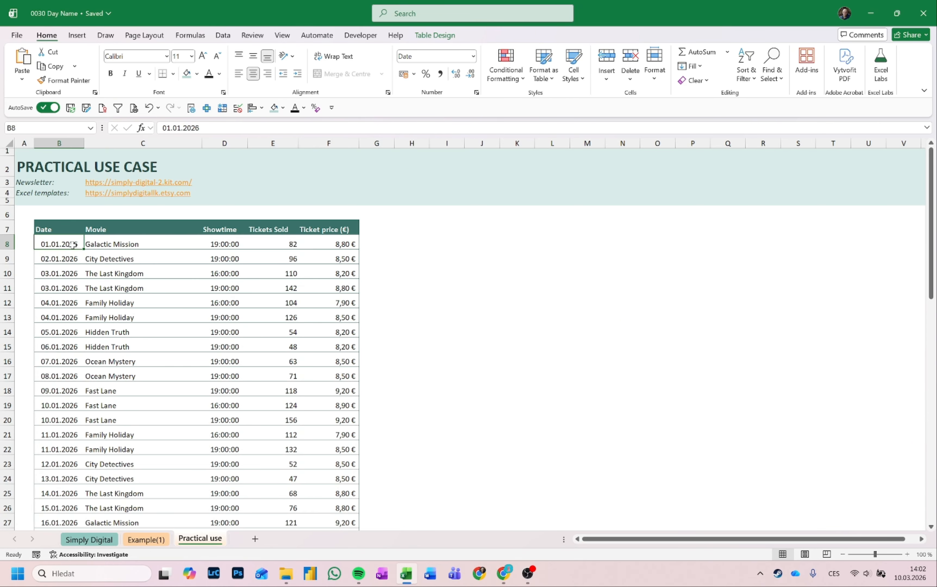
left_click_drag(68, 242, 72, 532)
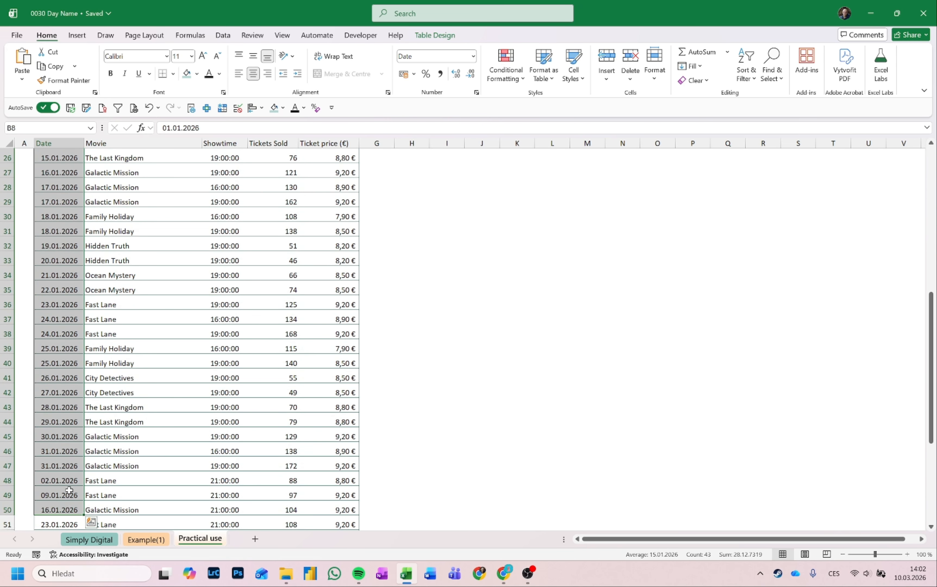
scroll(379, 309, "up", 8)
left_click(290, 246)
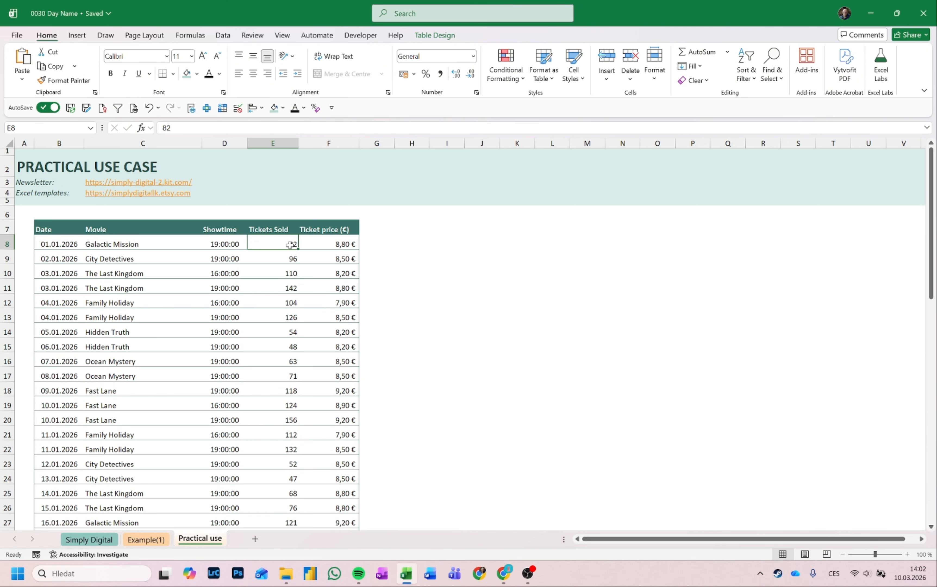
Add two columns to the table with the headers Weekday in G7 and Dayname in H7.
left_click(375, 226)
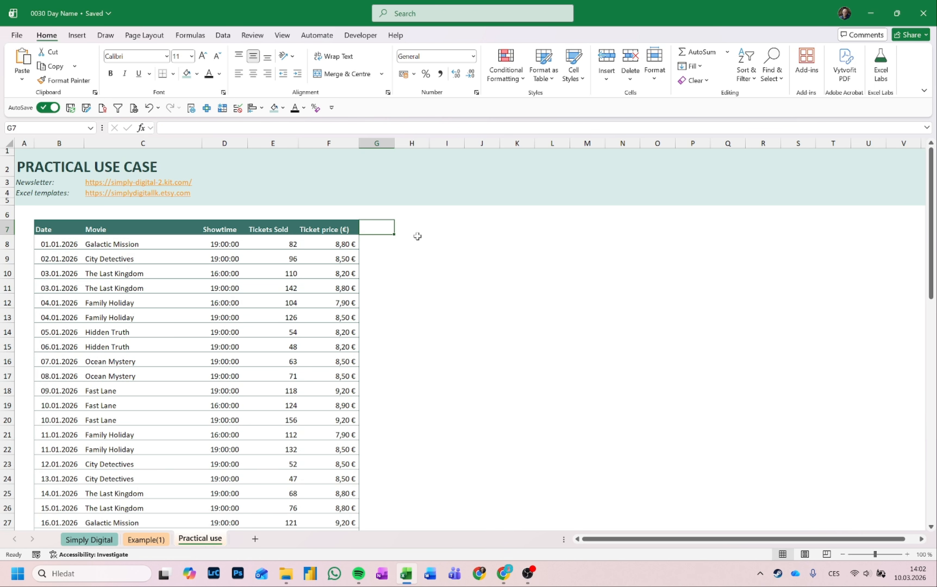
type("=")
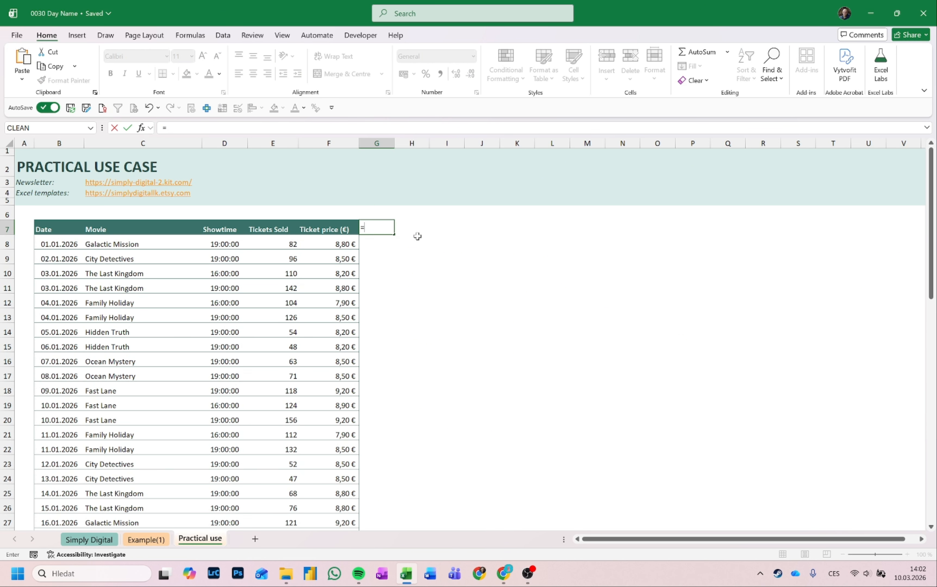
key("BackSpace")
type("We")
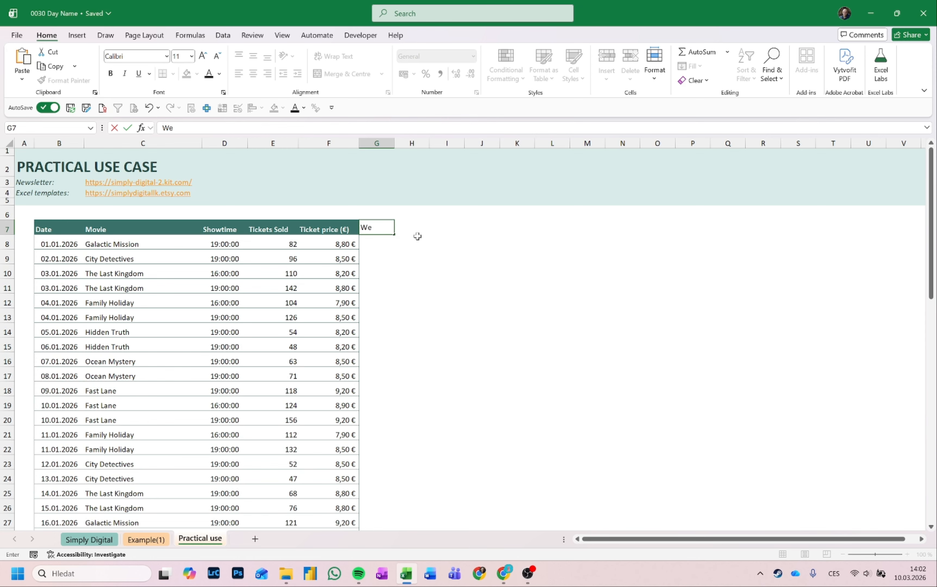
type("ekday")
key("Tab")
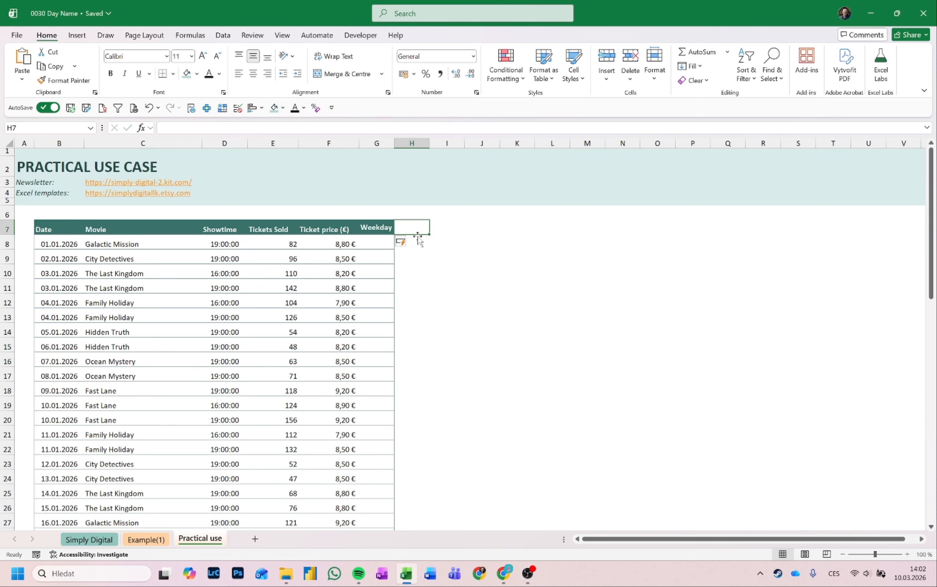
type("Da")
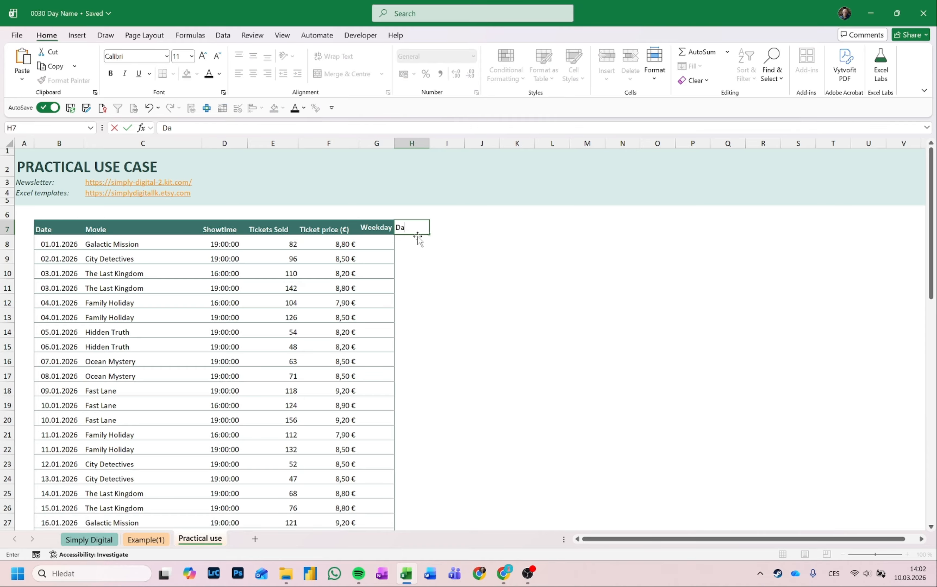
type("yname")
key("Return")
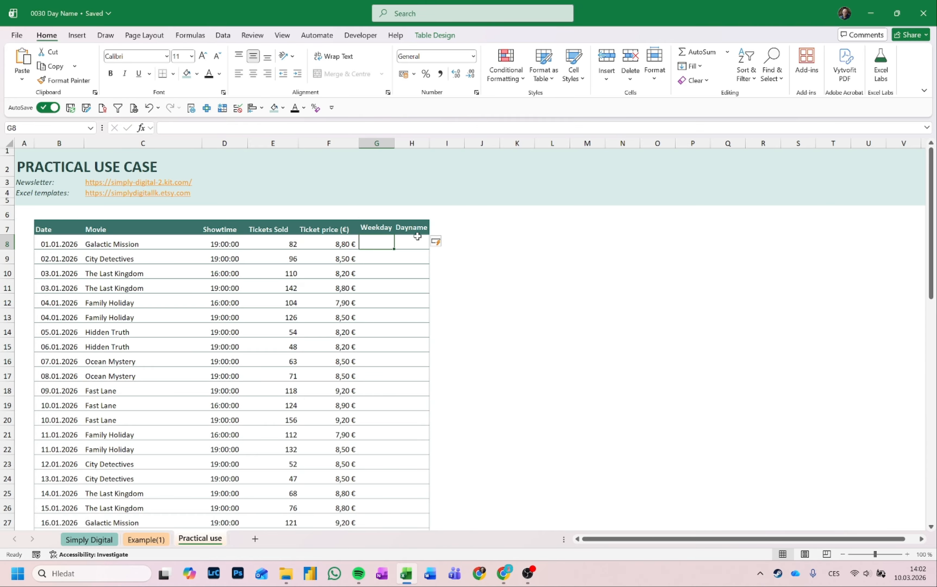
type("=wee")
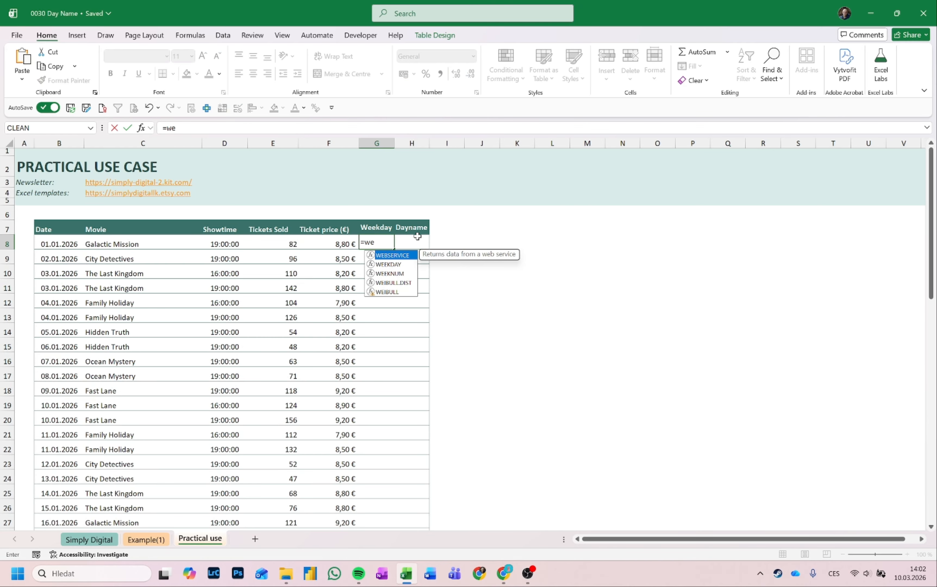
key("Tab")
key("Left")
key("Left")
key("Left")
key("Left")
key("Left")
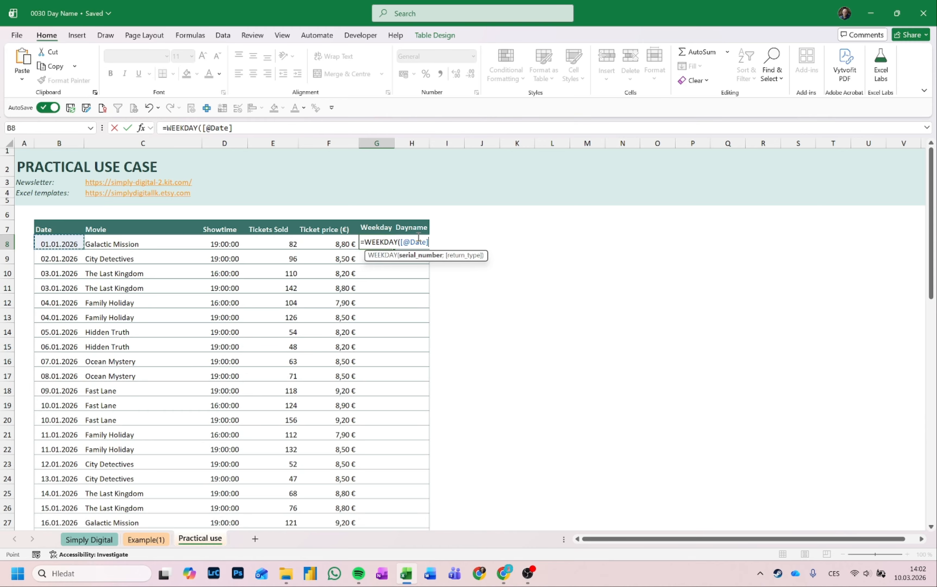
type(";")
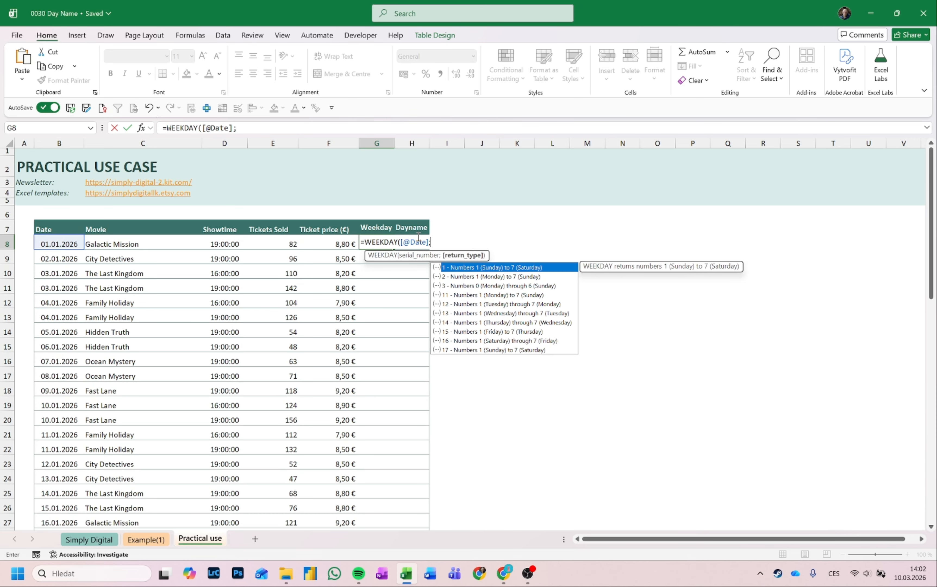
type("2")
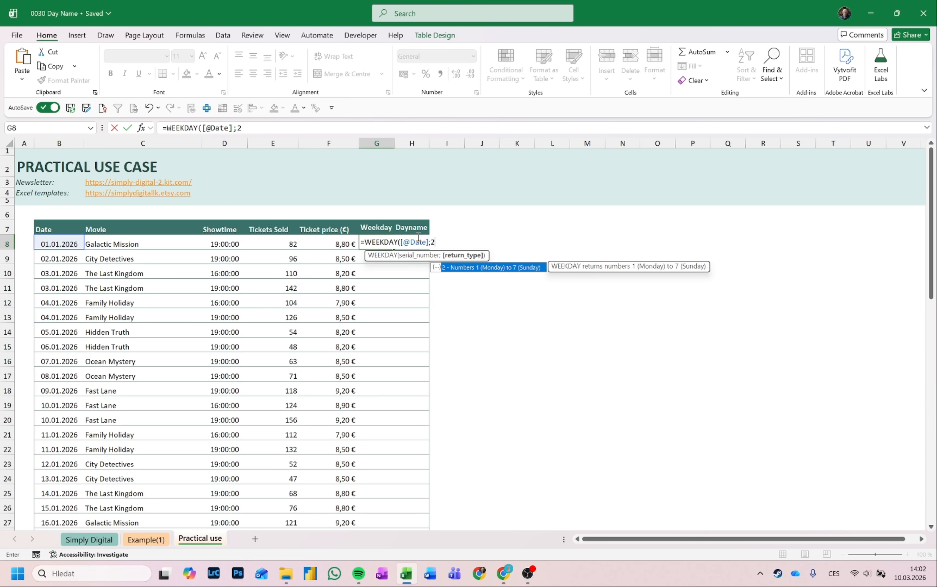
type(")")
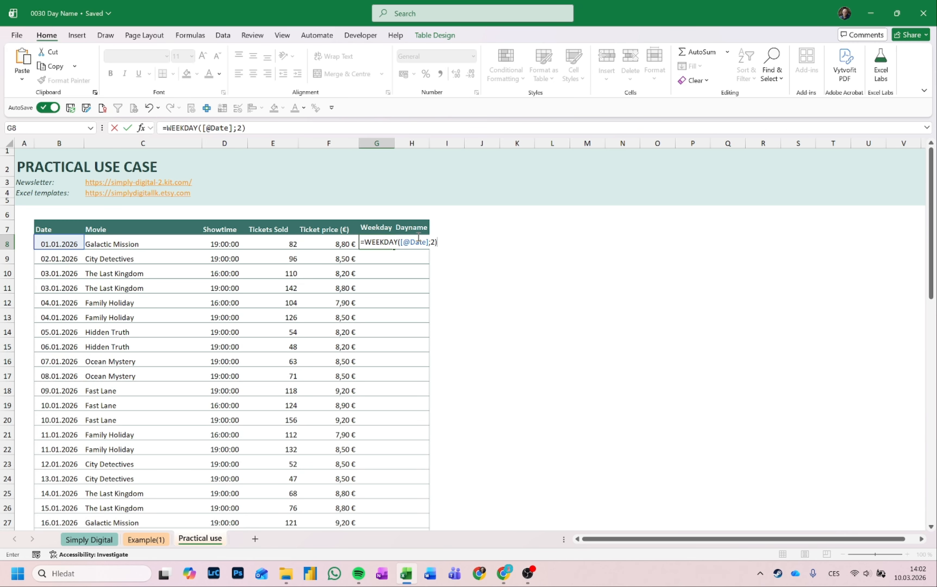
key("Return")
Centre the values in the table's Weekday column.
key("Up")
key("ctrl+shift+Down")
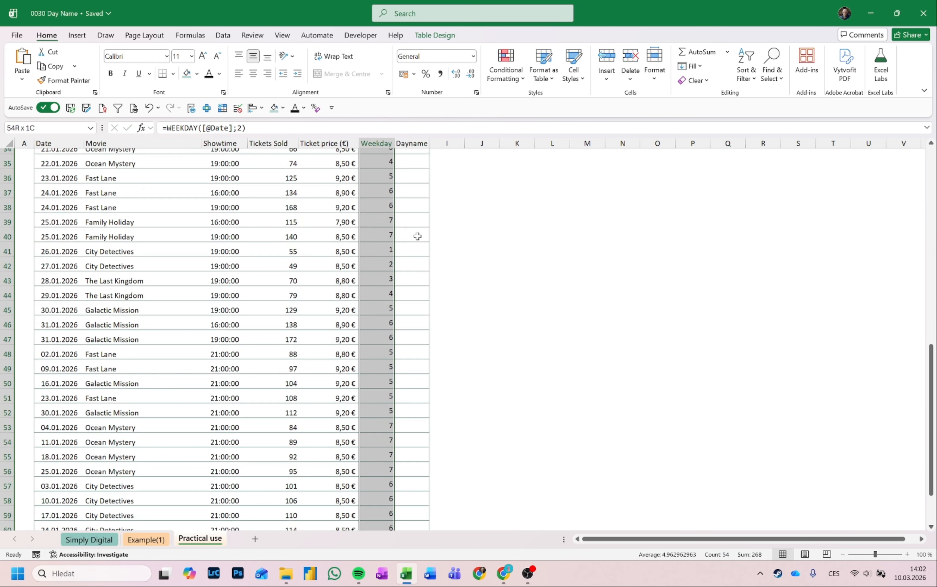
key("ctrl+BackSpace")
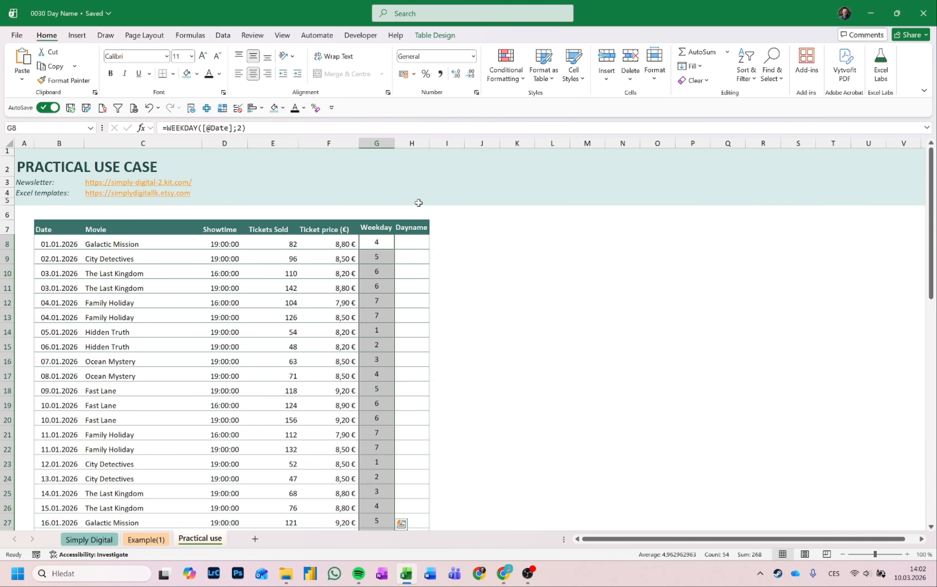
Widen column H slightly to give the Dayname header more room.
left_click(419, 242)
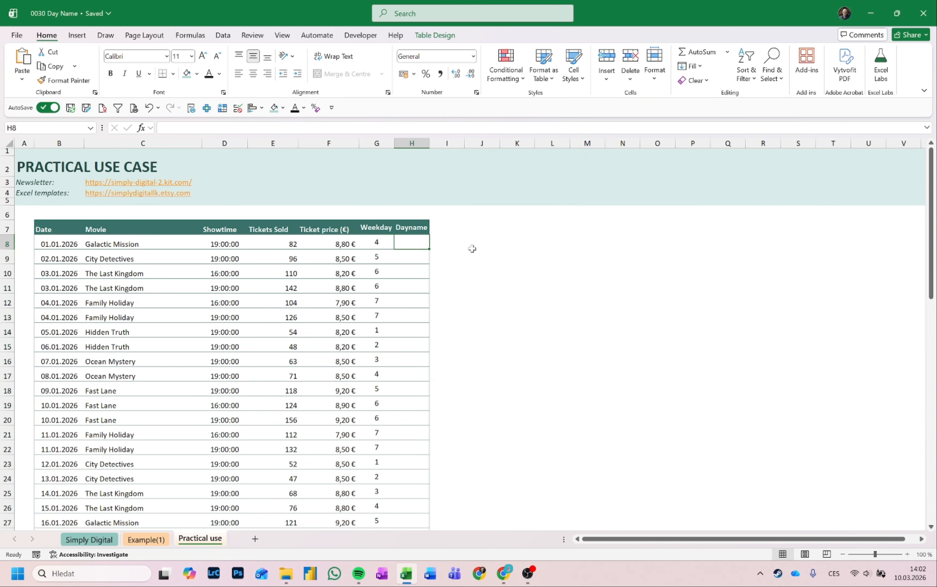
left_click(423, 229)
left_click_drag(434, 150, 445, 150)
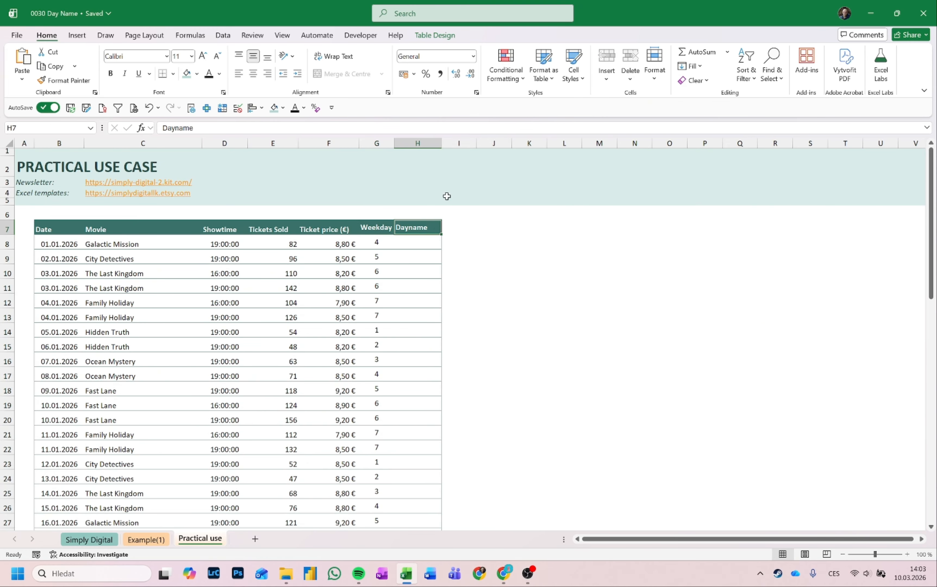
left_click(429, 241)
type("=")
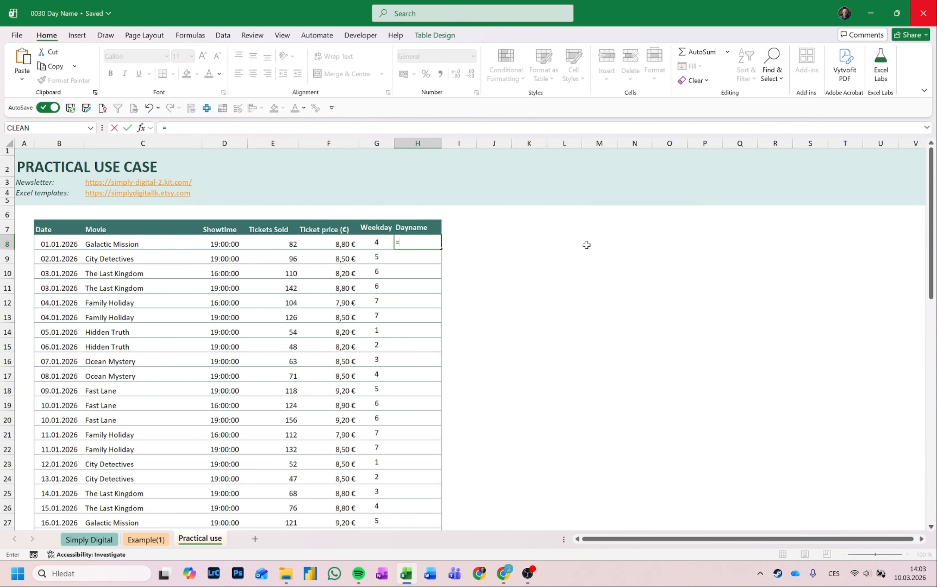
type("fx")
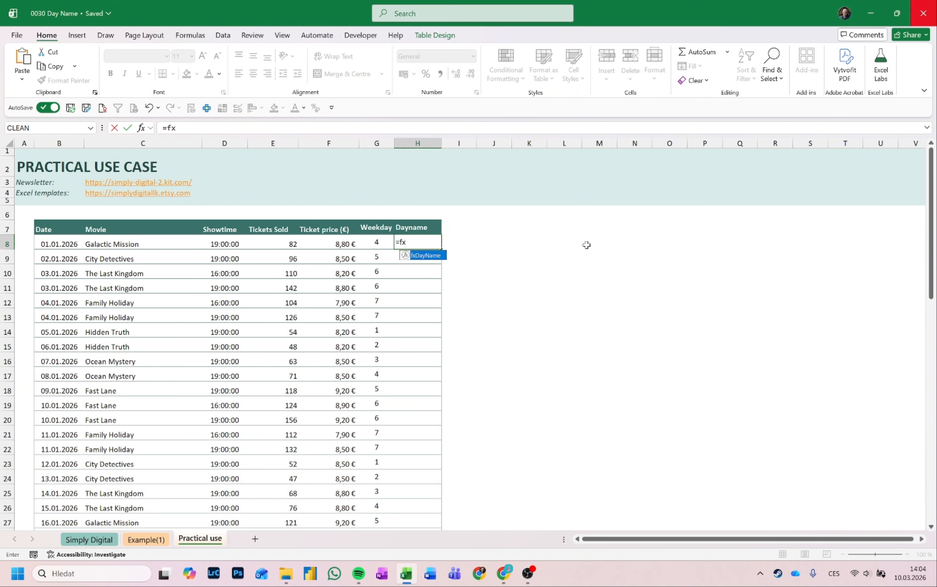
key("Tab")
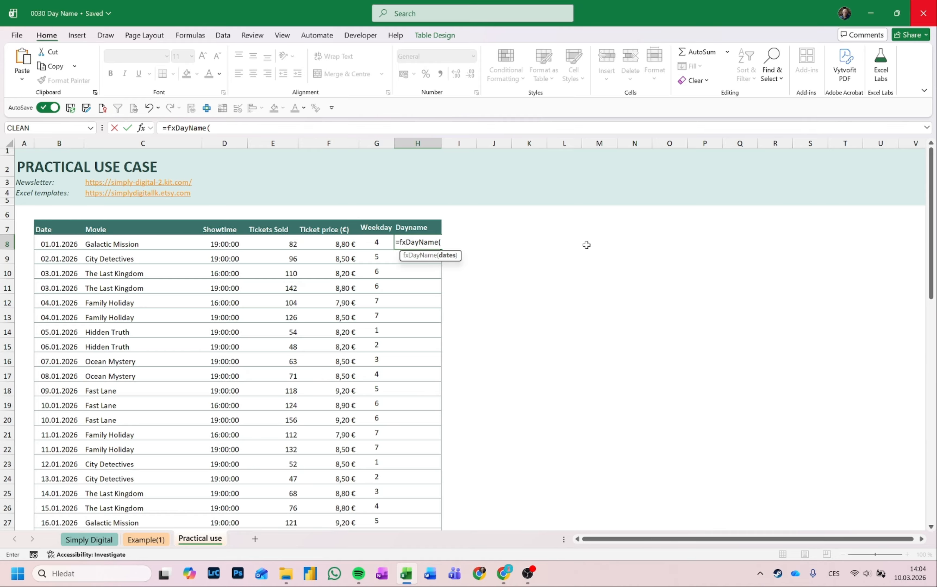
left_click(60, 240)
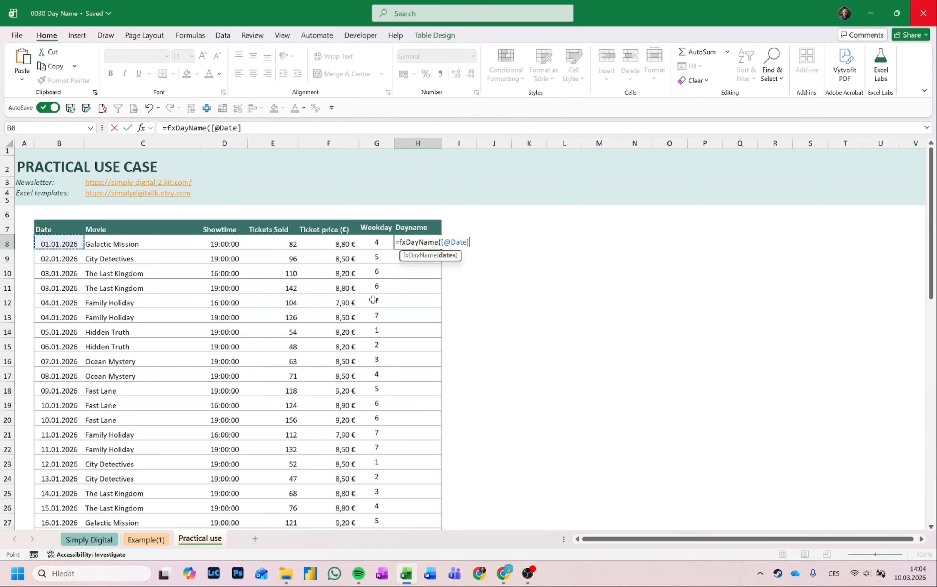
type(")")
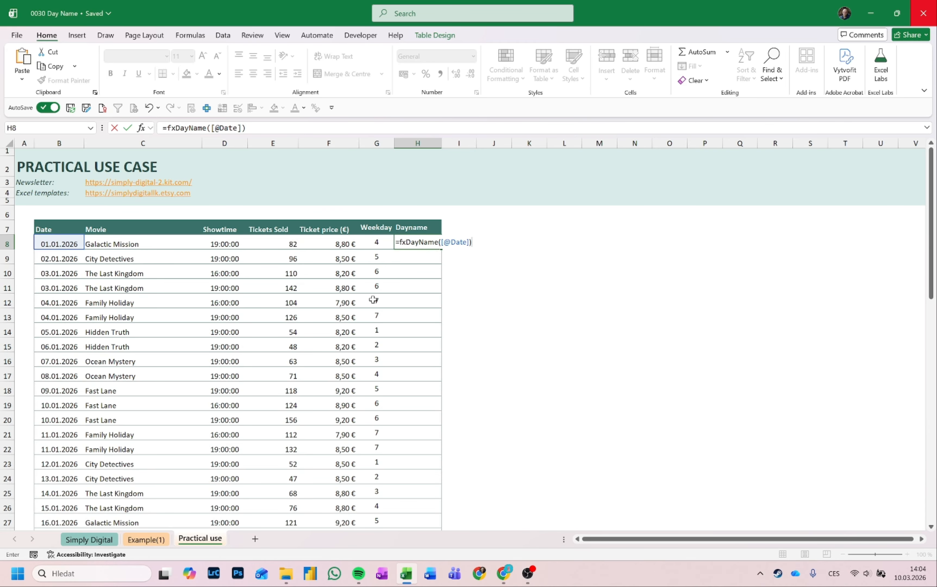
key("Return")
Centre the Dayname column values and the Weekday and Dayname headers.
key("Up")
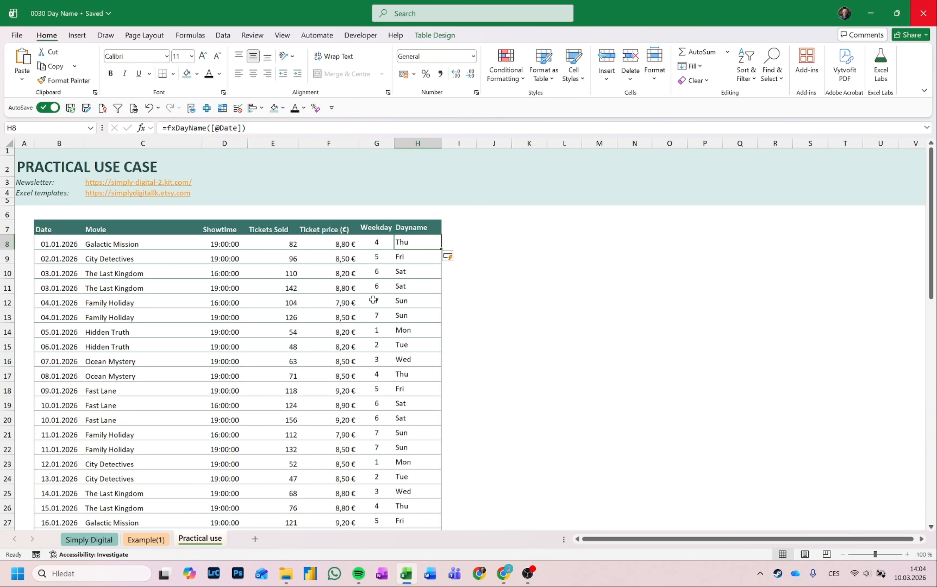
key("ctrl+shift+Down")
left_click(253, 74)
key("ctrl+BackSpace")
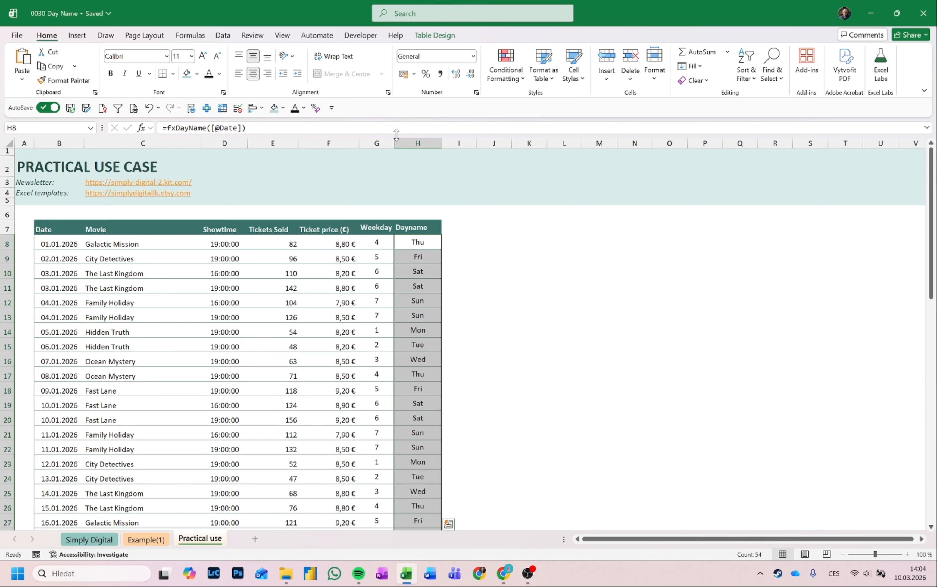
left_click(429, 228)
left_click_drag(375, 228, 415, 228)
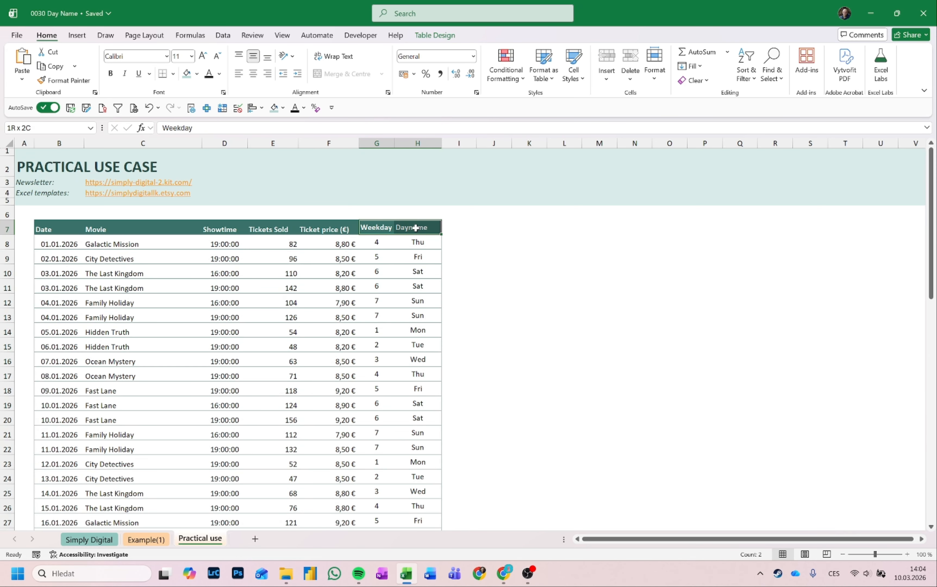
left_click(253, 74)
Enter =GROUPBY(Table1[[Weekday]:[Dayname]];Table1[Tickets Sold];SUM) in J7 to total the tickets sold per weekday.
left_click(477, 230)
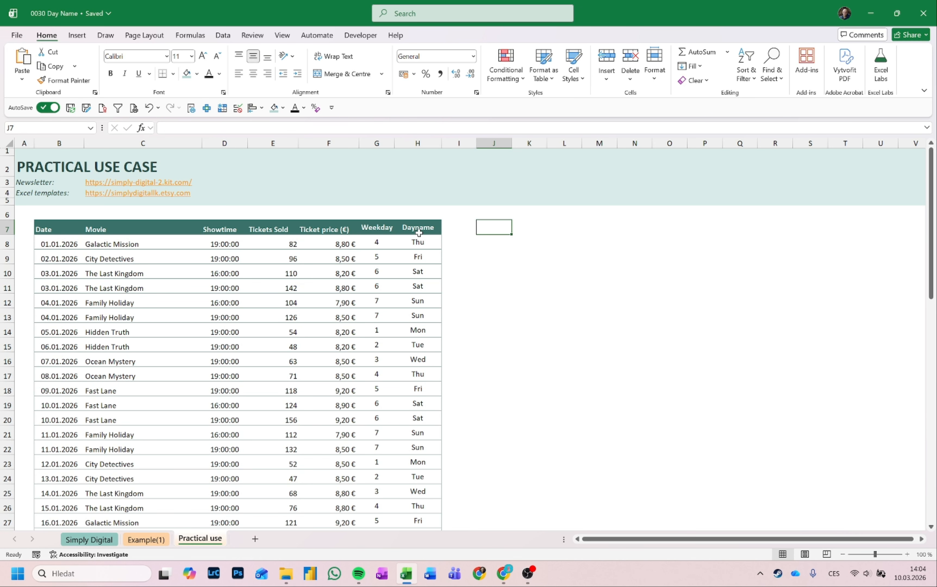
type("=GROUPBY(")
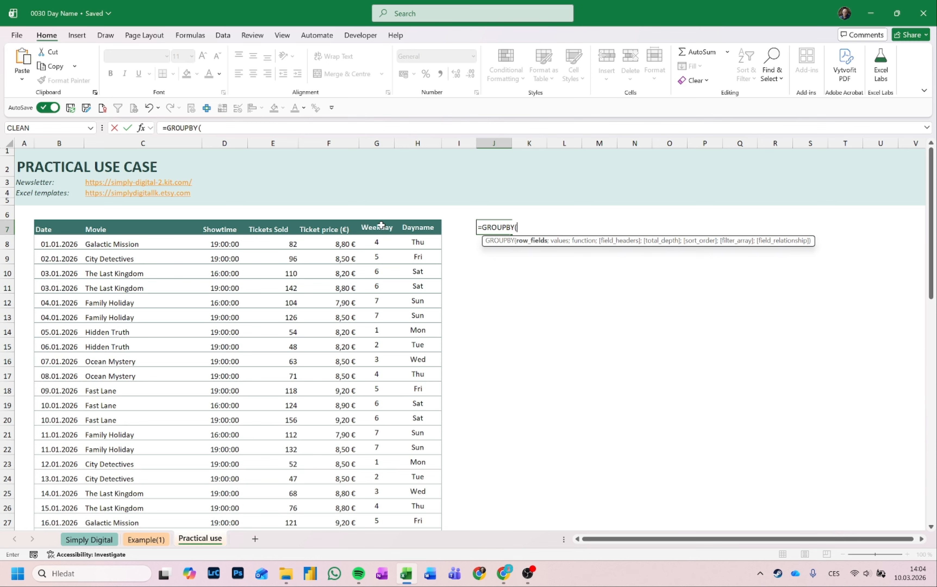
left_click_drag(380, 220, 408, 223)
type(";")
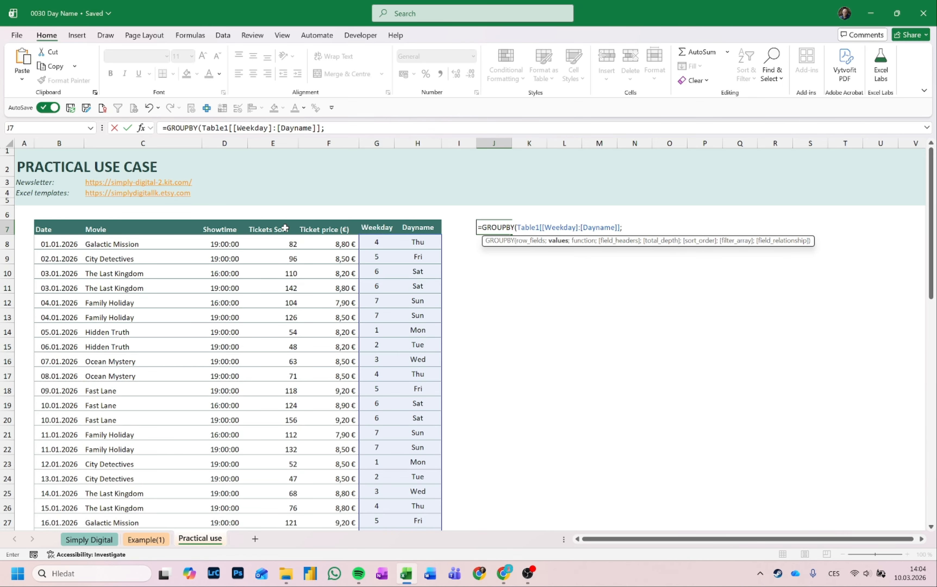
left_click(275, 218)
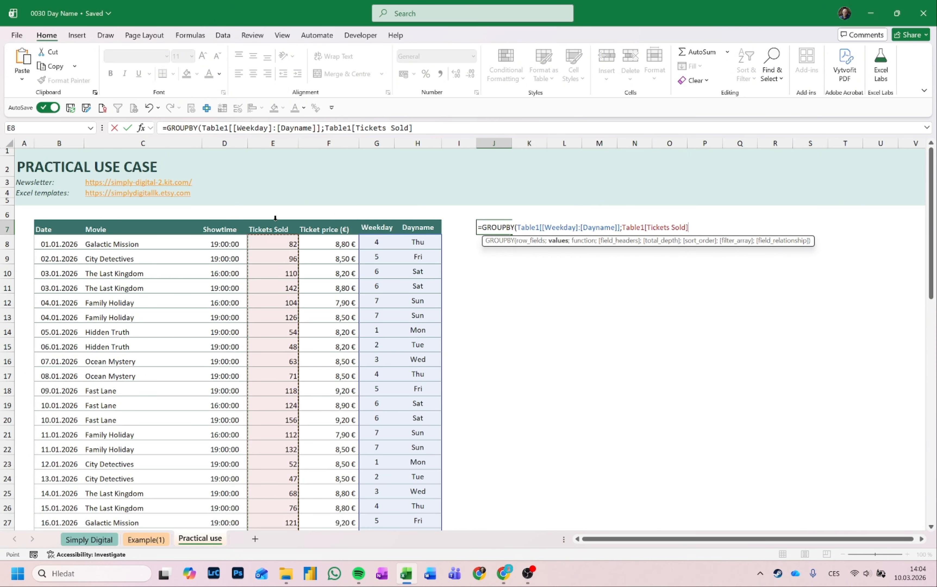
type(";")
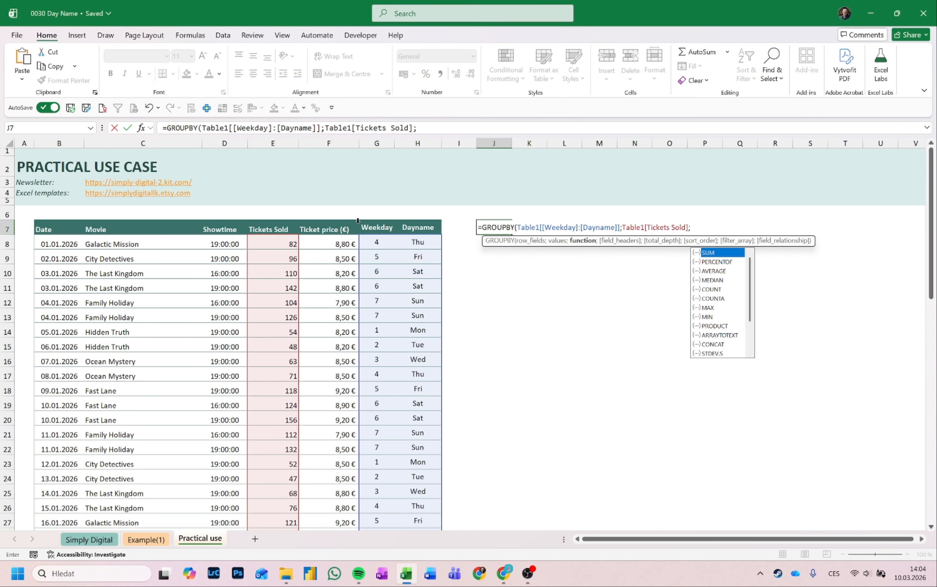
double_click(706, 252)
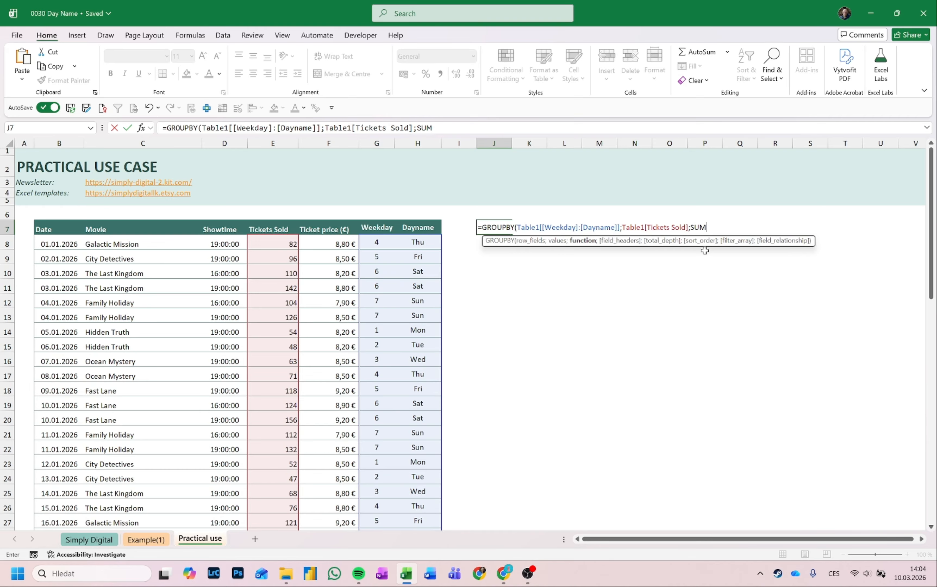
type(")")
key("Return")
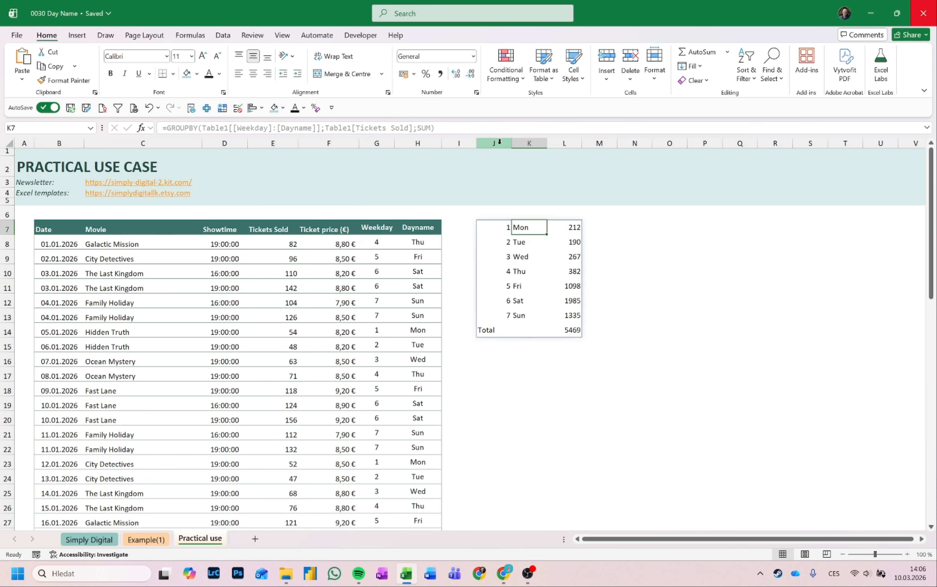
left_click(500, 142)
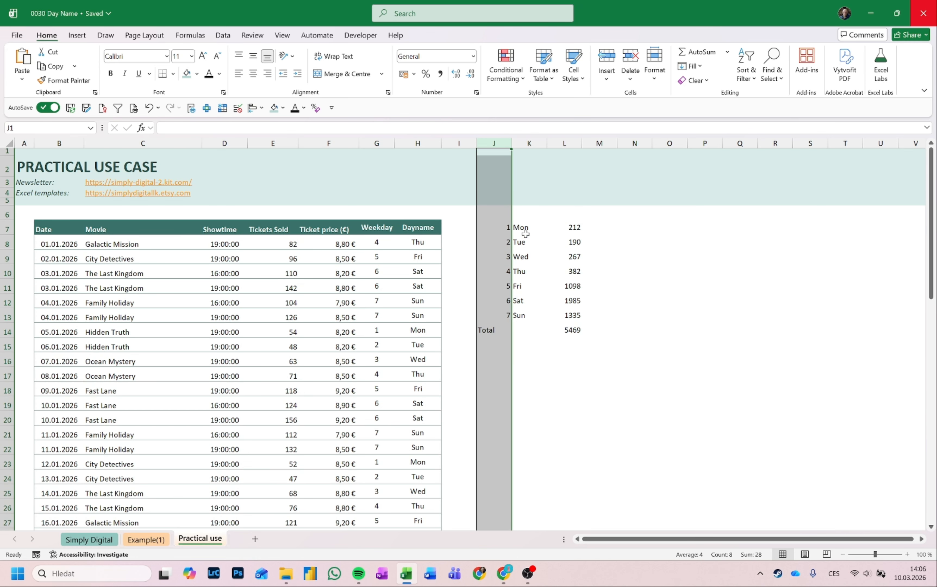
left_click_drag(526, 230, 532, 315)
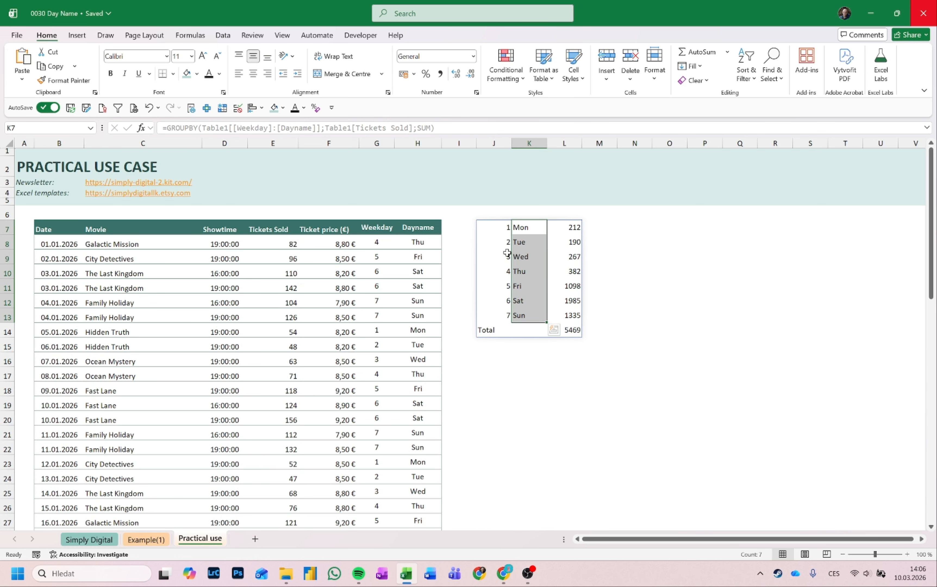
left_click(499, 230)
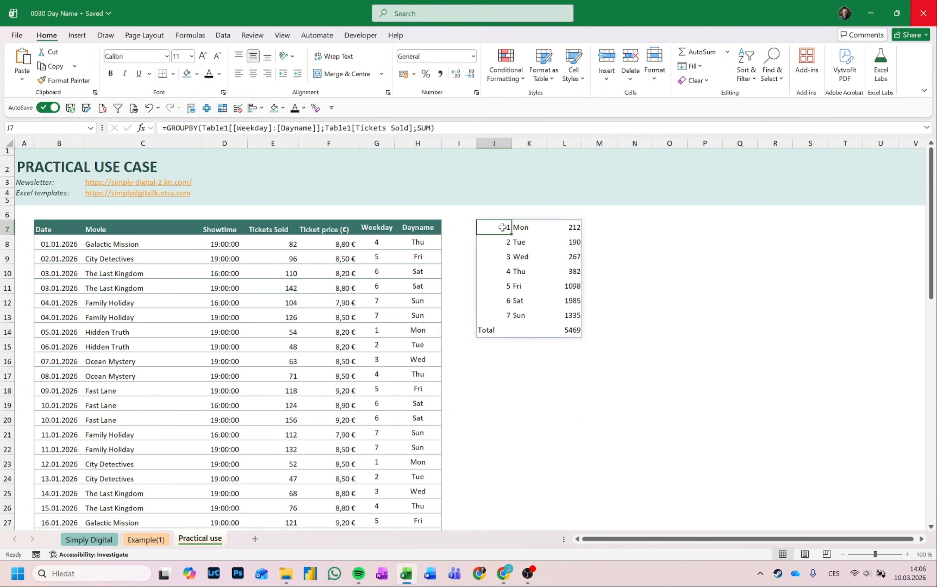
left_click_drag(502, 227, 499, 315)
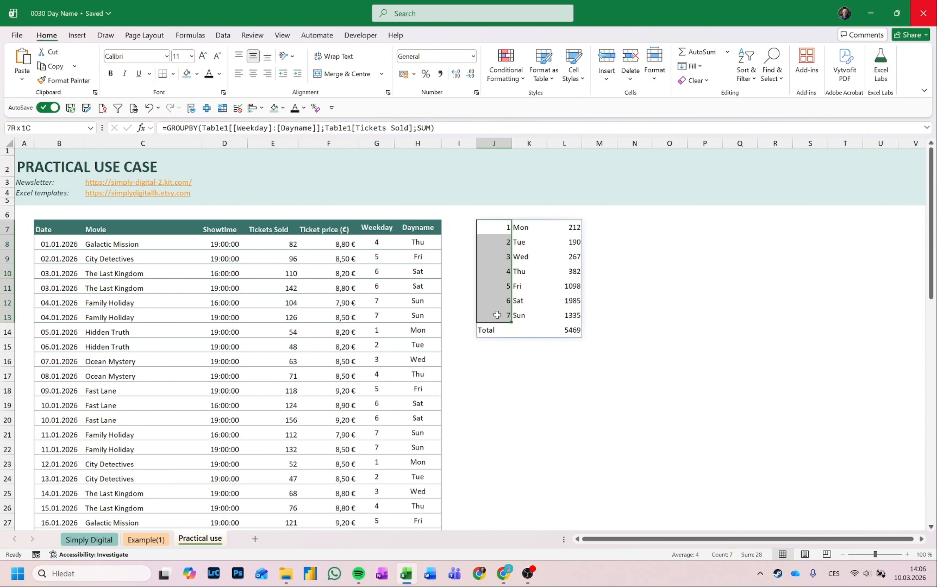
left_click(520, 225)
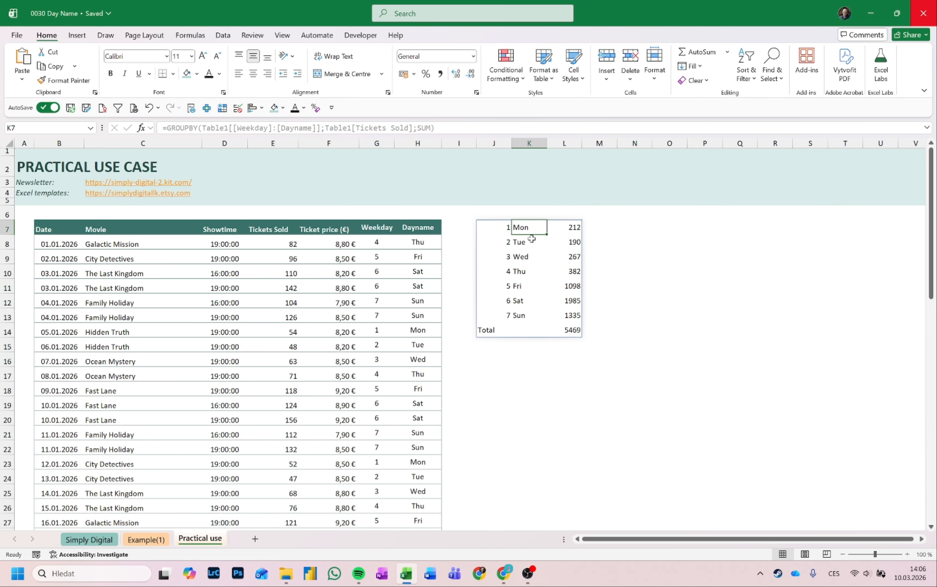
Wrap the GROUPBY formula in J7 in DROP with ;;1) at the end to remove the weekday number column.
left_click(524, 286)
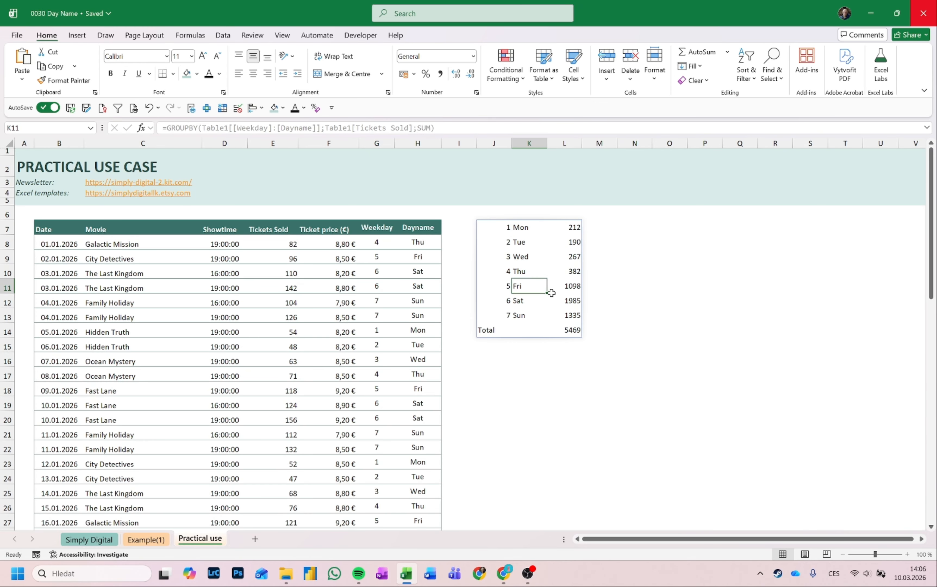
left_click(501, 228)
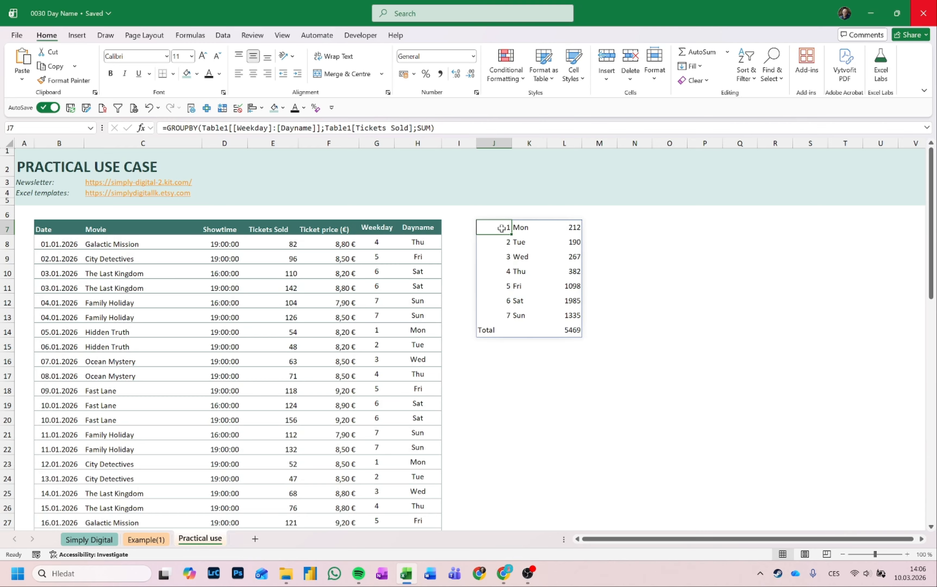
left_click_drag(501, 231, 495, 328)
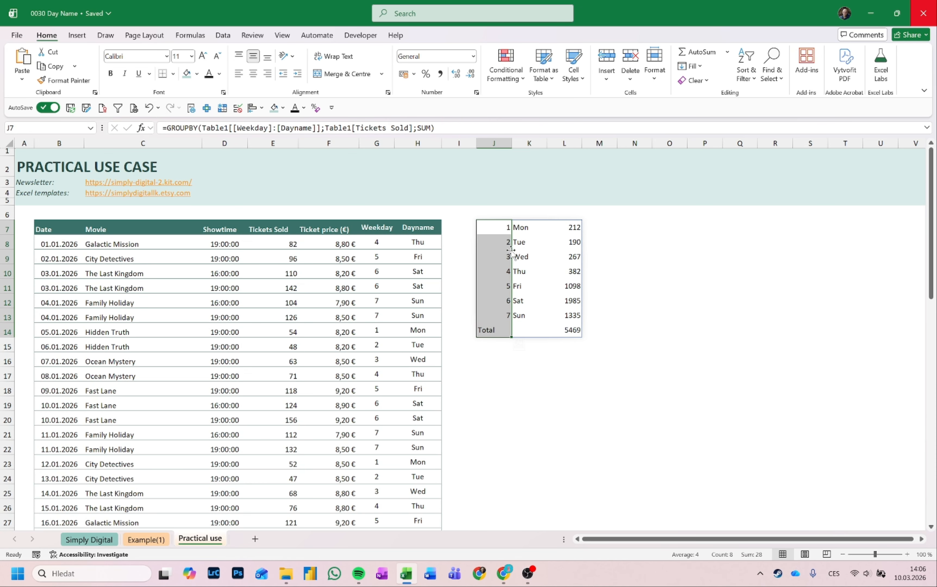
left_click(503, 230)
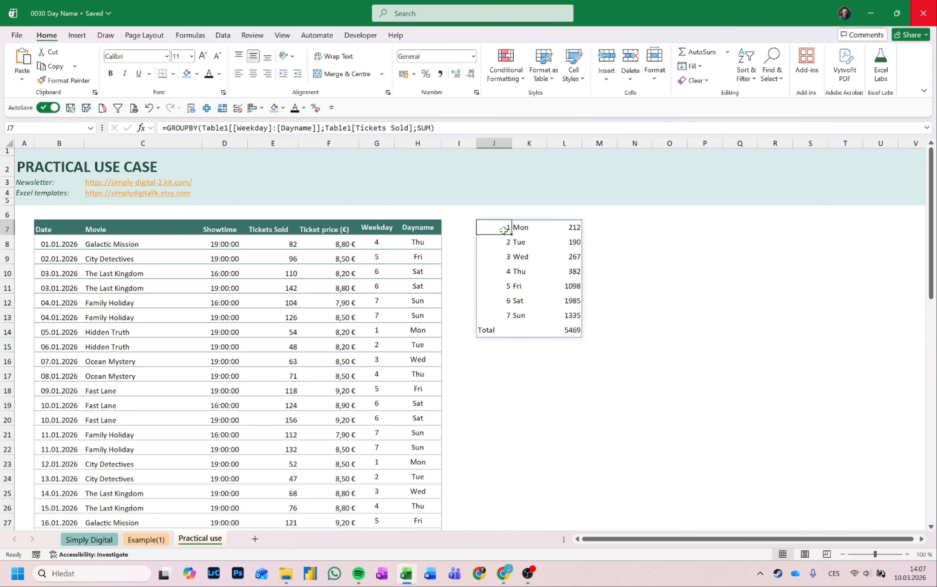
left_click(166, 128)
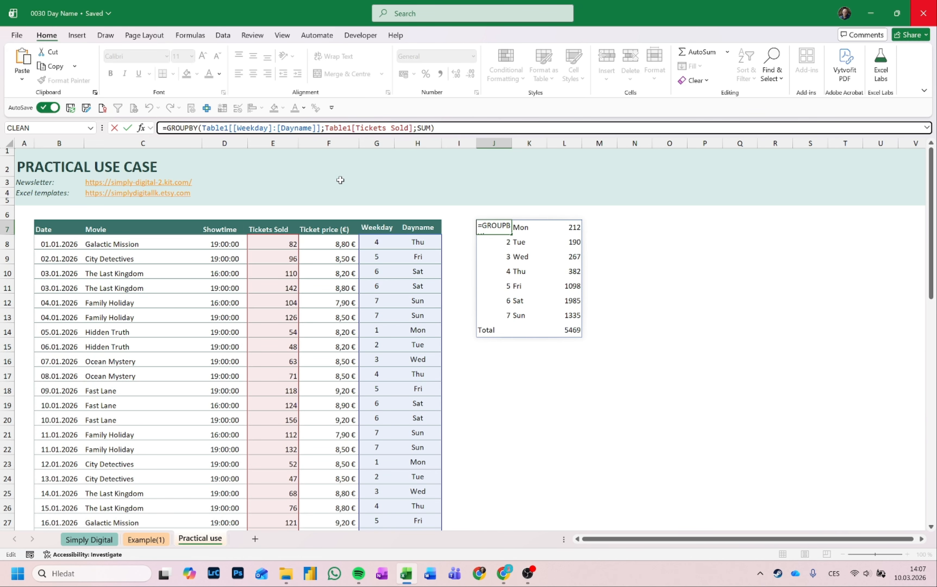
type("DROP(")
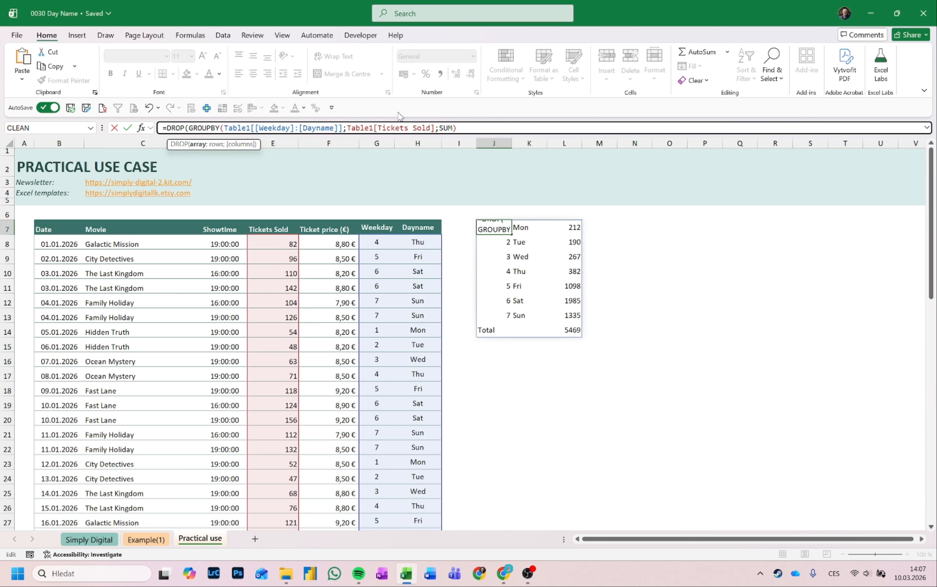
left_click(457, 128)
type(";")
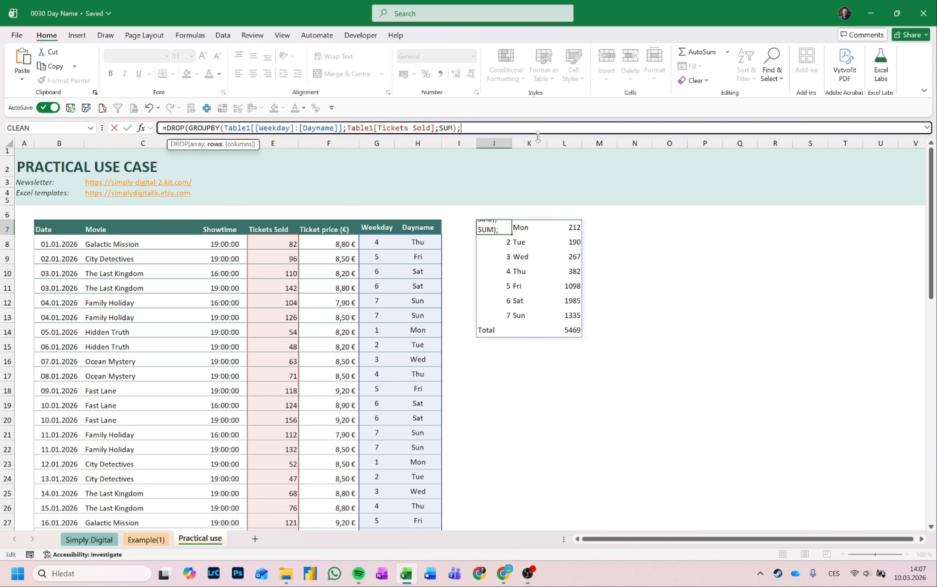
type(";1)")
key("Return")
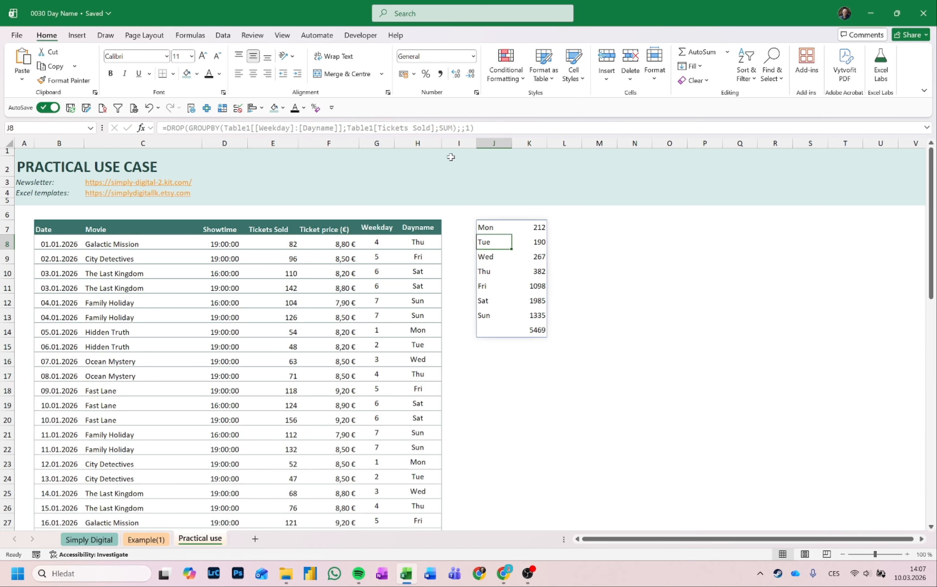
Set GROUPBY's total_depth argument in the J7 formula to 0 (No totals), leaving field_headers empty.
left_click(496, 229)
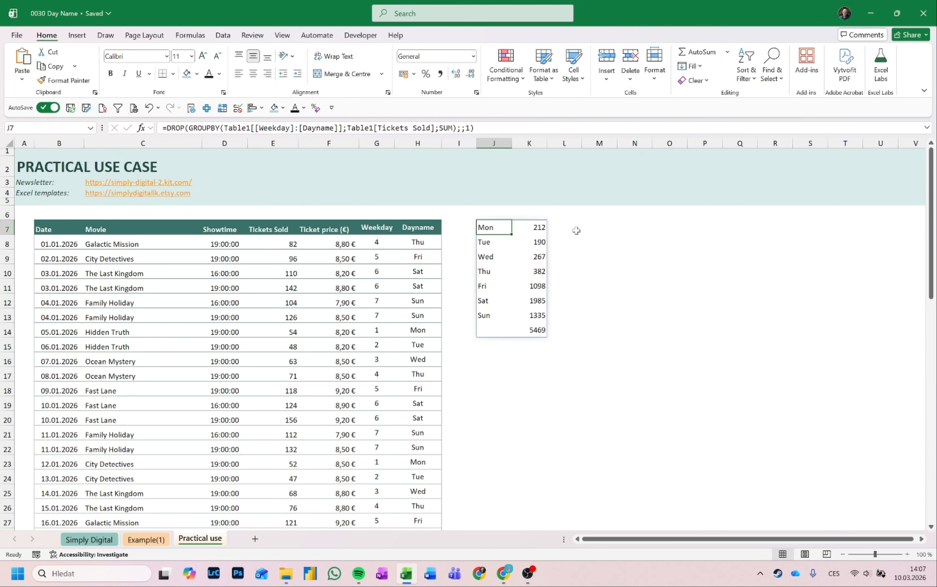
left_click_drag(503, 330, 541, 330)
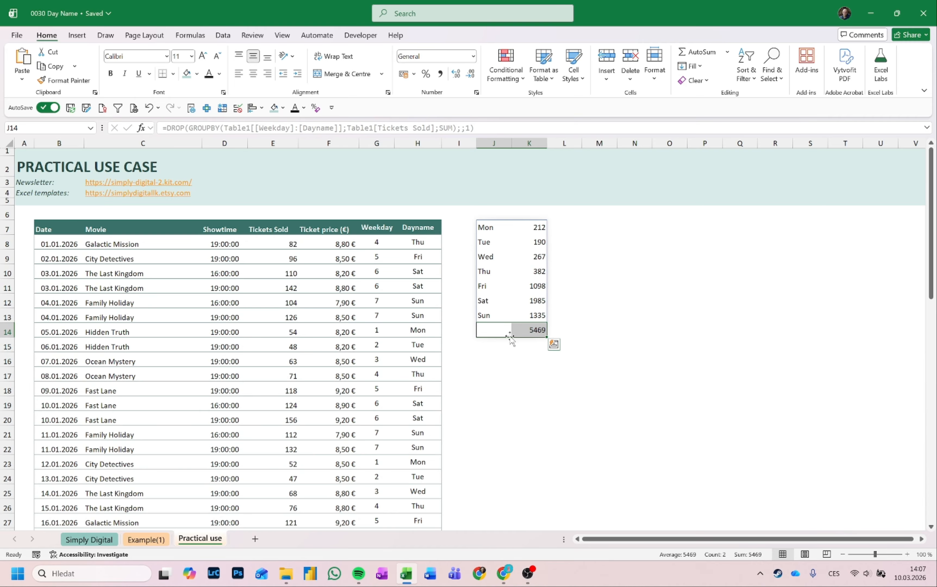
left_click(490, 228)
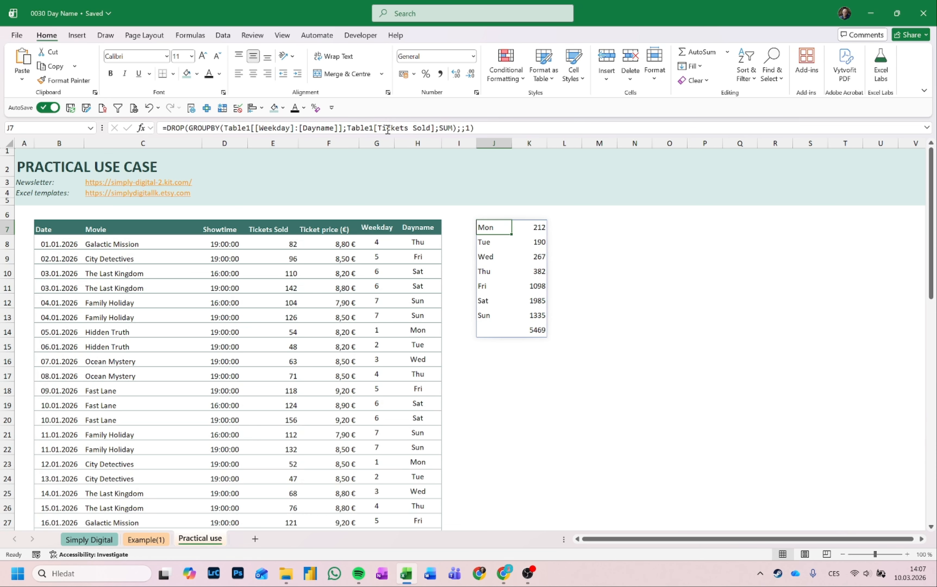
left_click(456, 128)
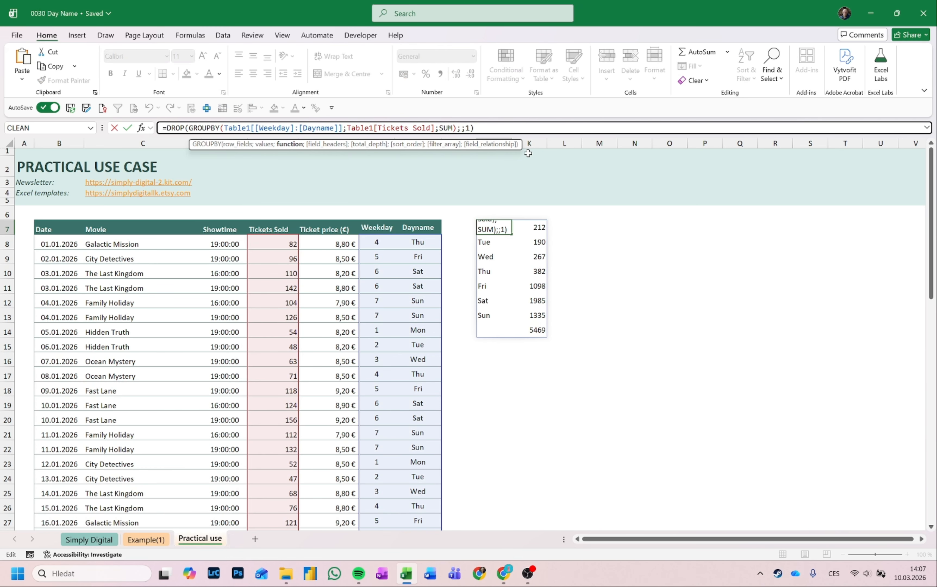
type(";")
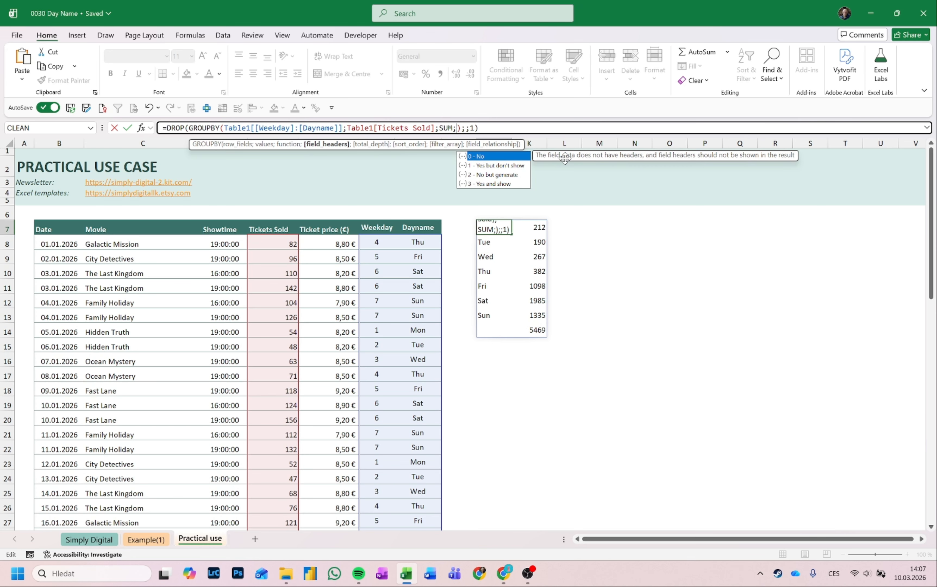
type(";")
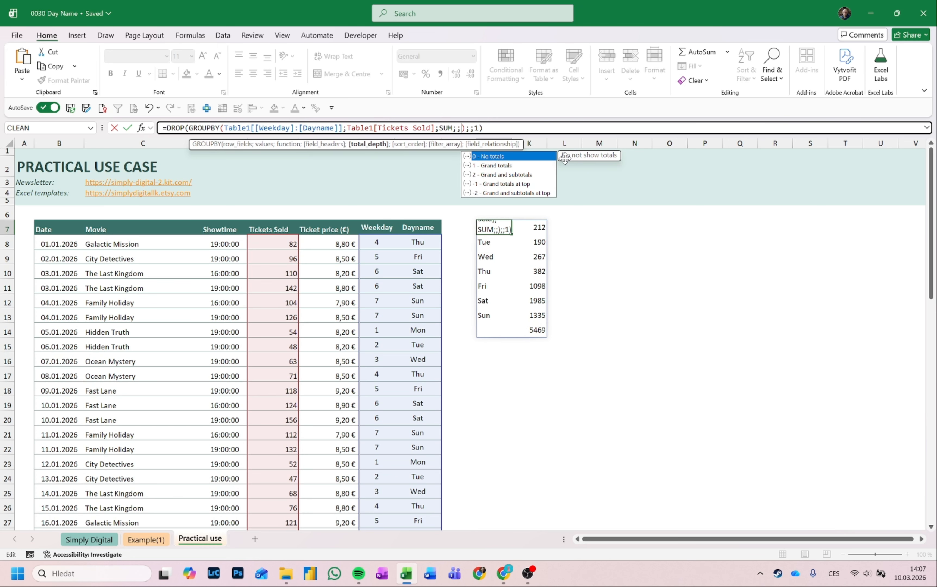
double_click(504, 156)
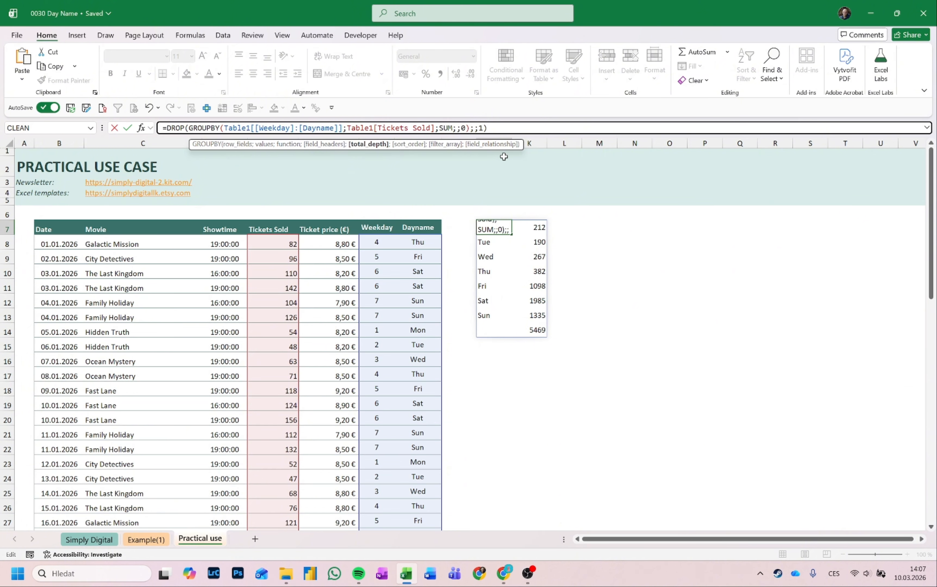
key("Return")
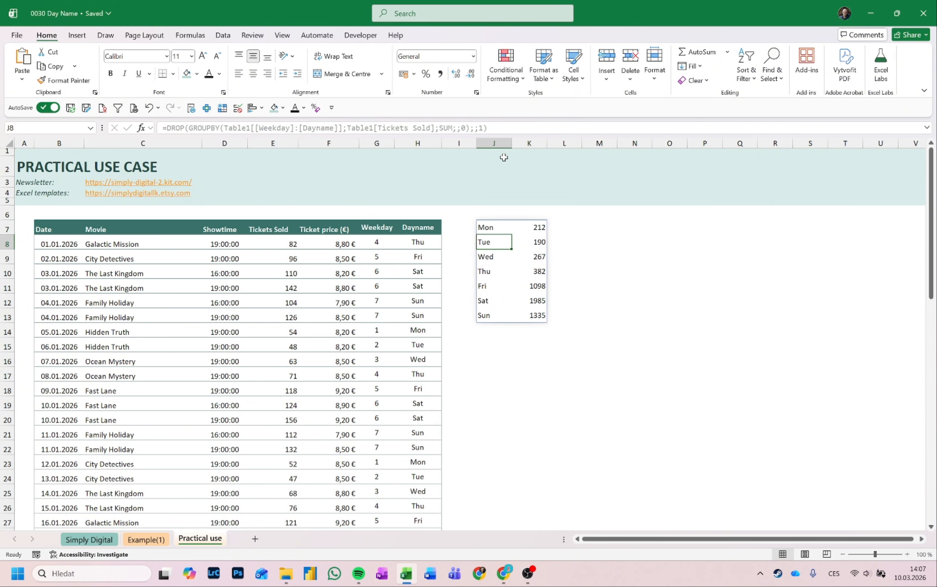
Insert a 2D clustered column chart from the weekday ticket summary in J7:K13.
key("Up")
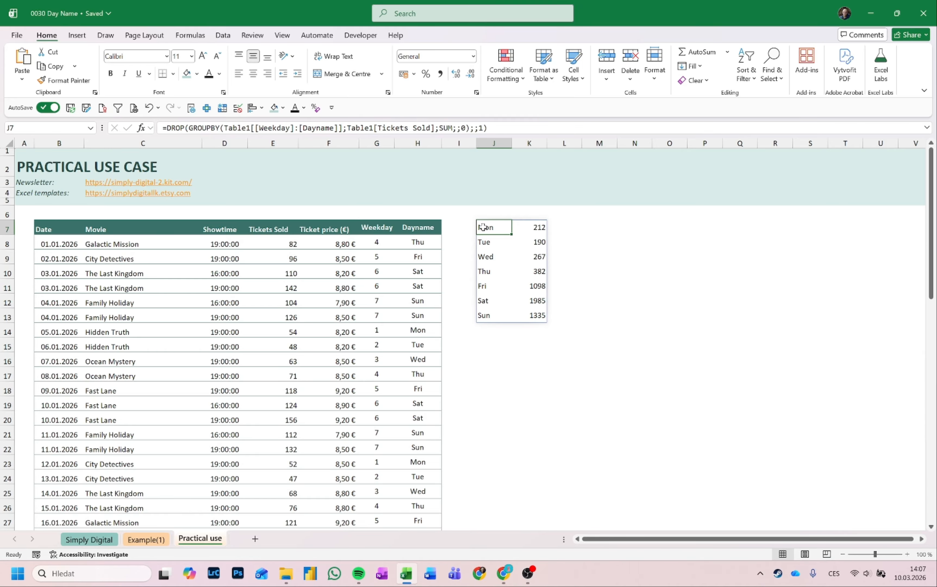
left_click_drag(484, 227, 538, 316)
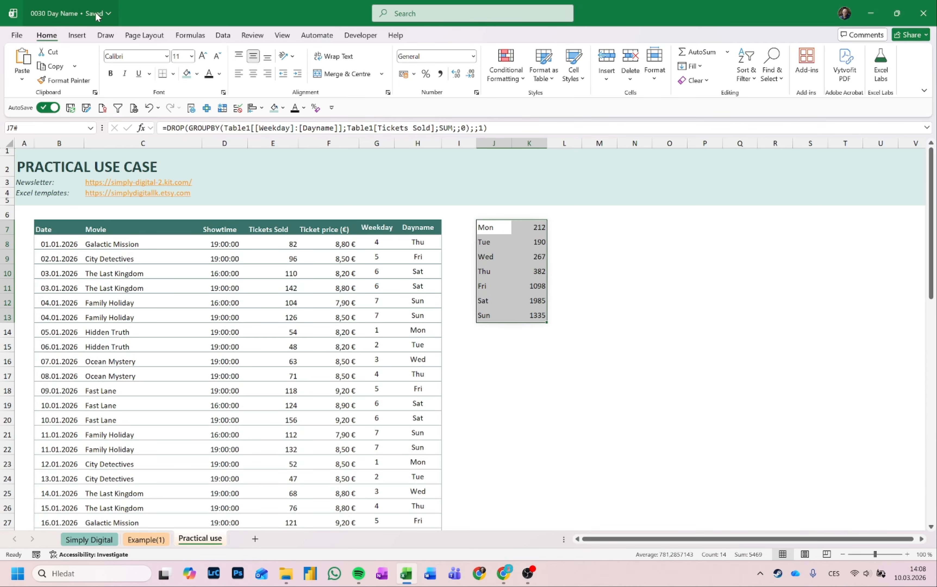
left_click(77, 36)
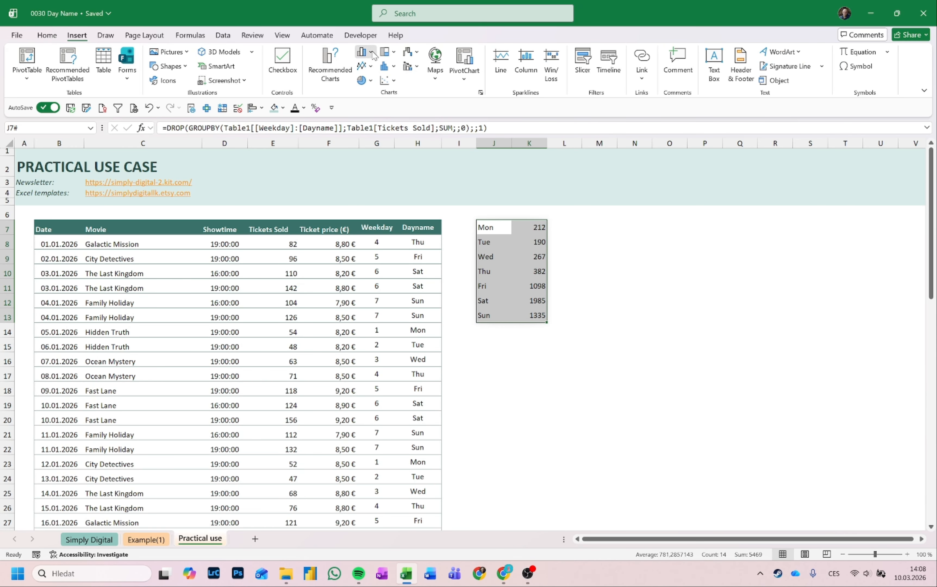
left_click(363, 52)
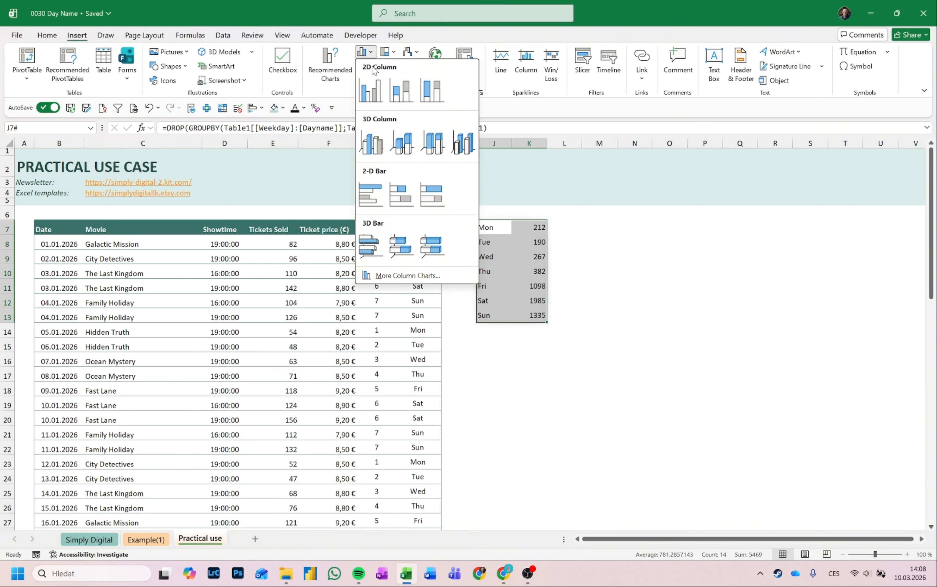
left_click(376, 98)
Place the column chart beside the weekday summary, starting at row 7, and enlarge it to reach about column U and row 18.
left_click_drag(579, 261, 802, 220)
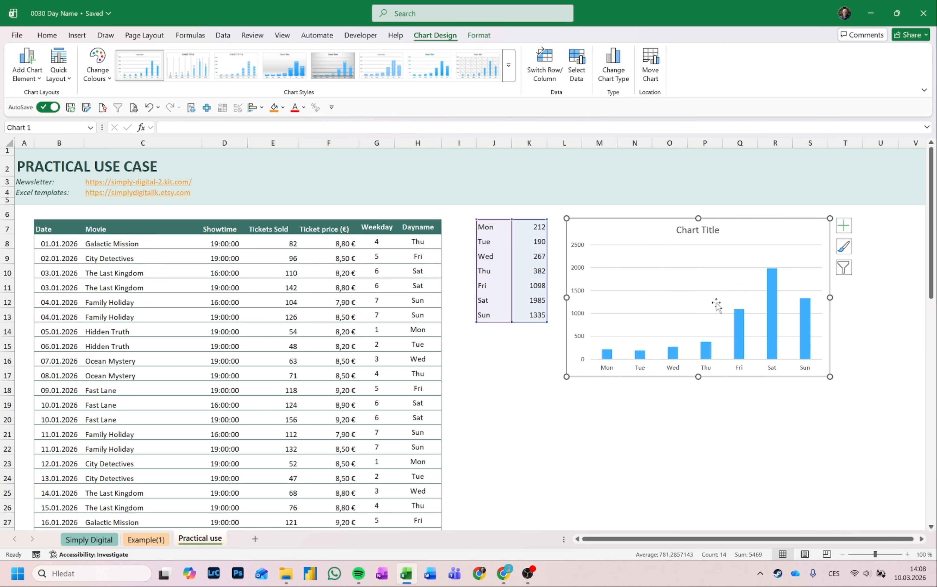
left_click_drag(830, 379, 893, 397)
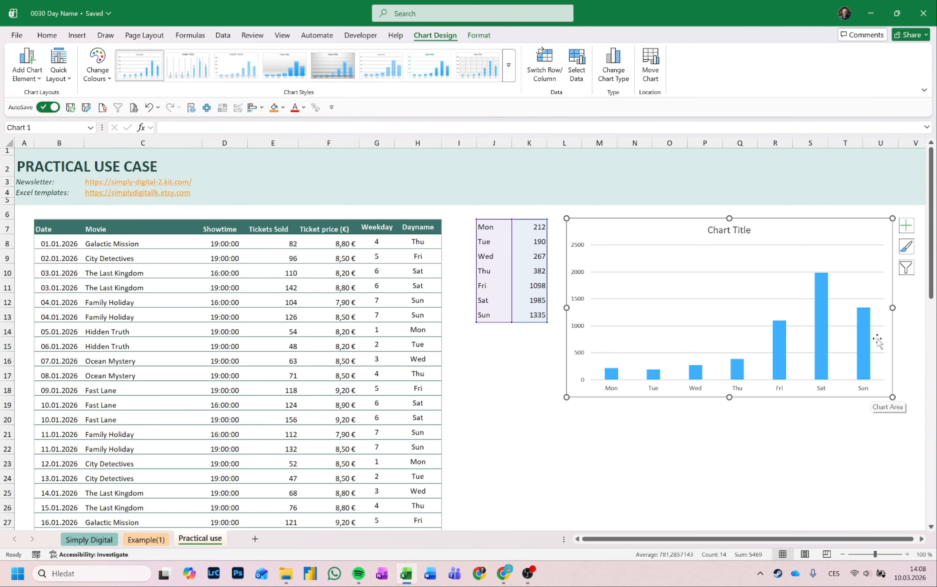
left_click(704, 416)
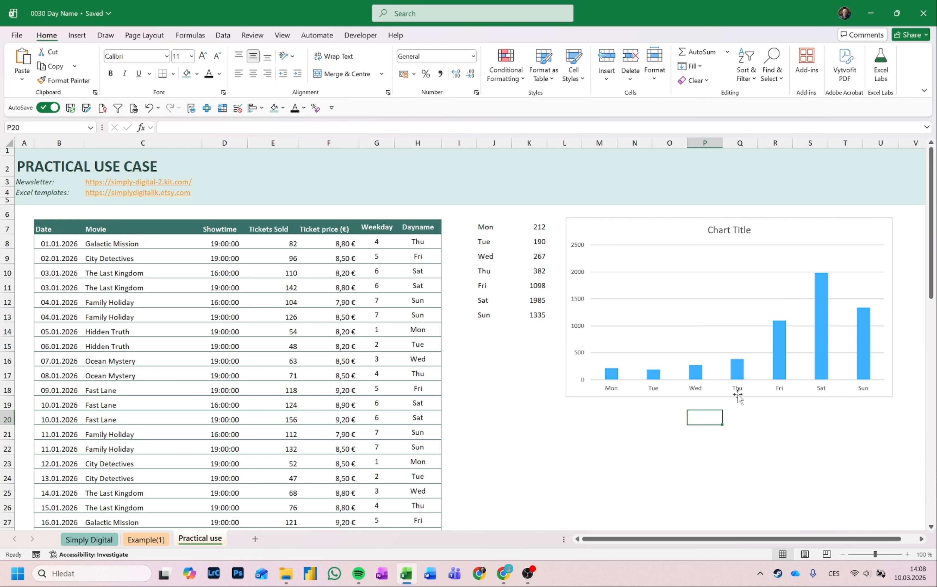
mouse_move(786, 317)
mouse_move(868, 361)
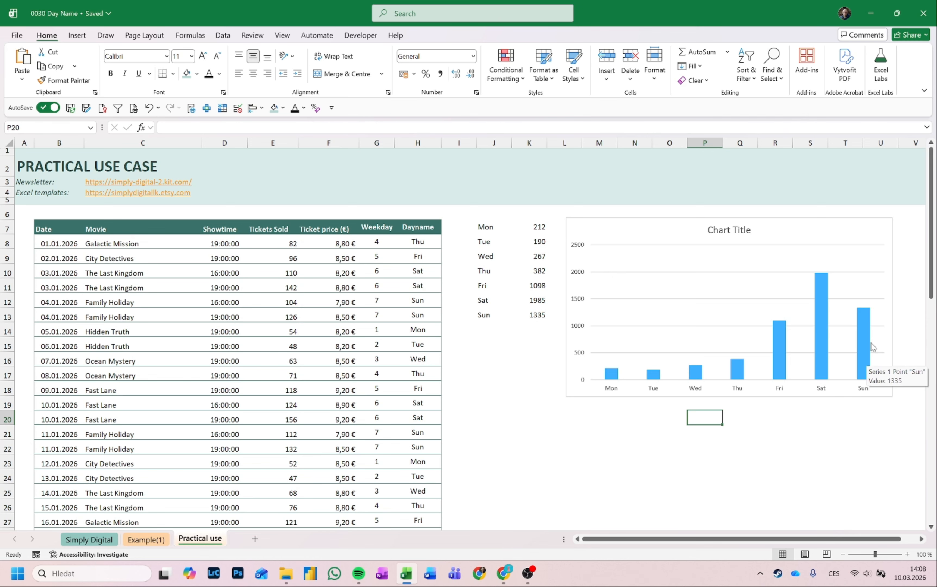